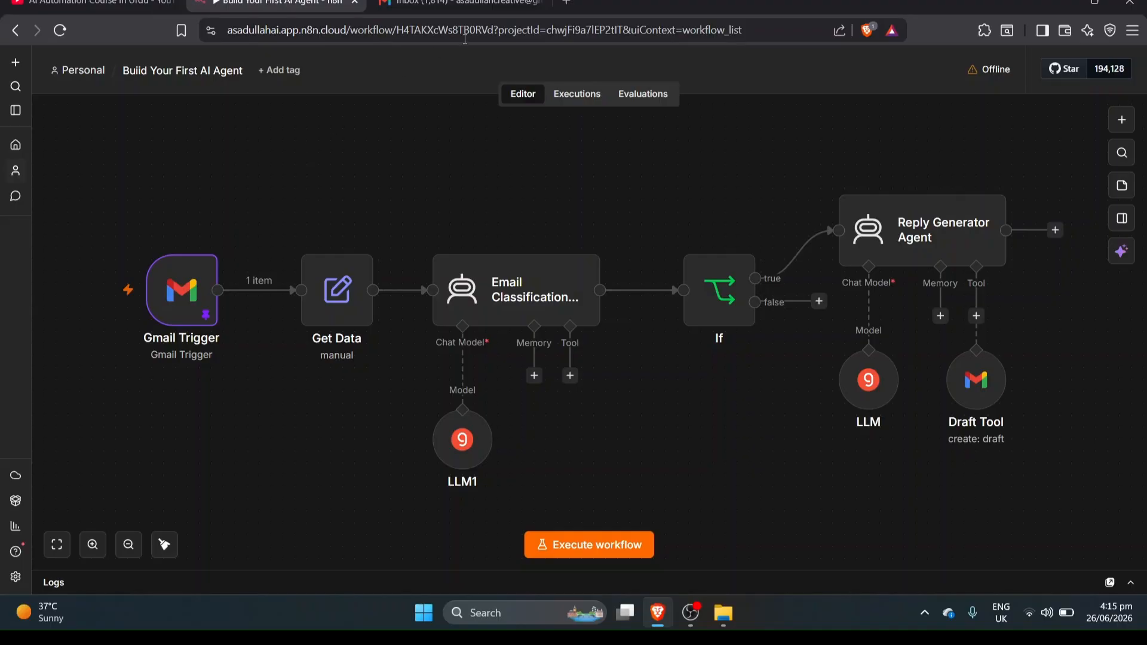
Open the n8n.io website in a new browser tab and go to its account registration page.
click(566, 4)
text(n)
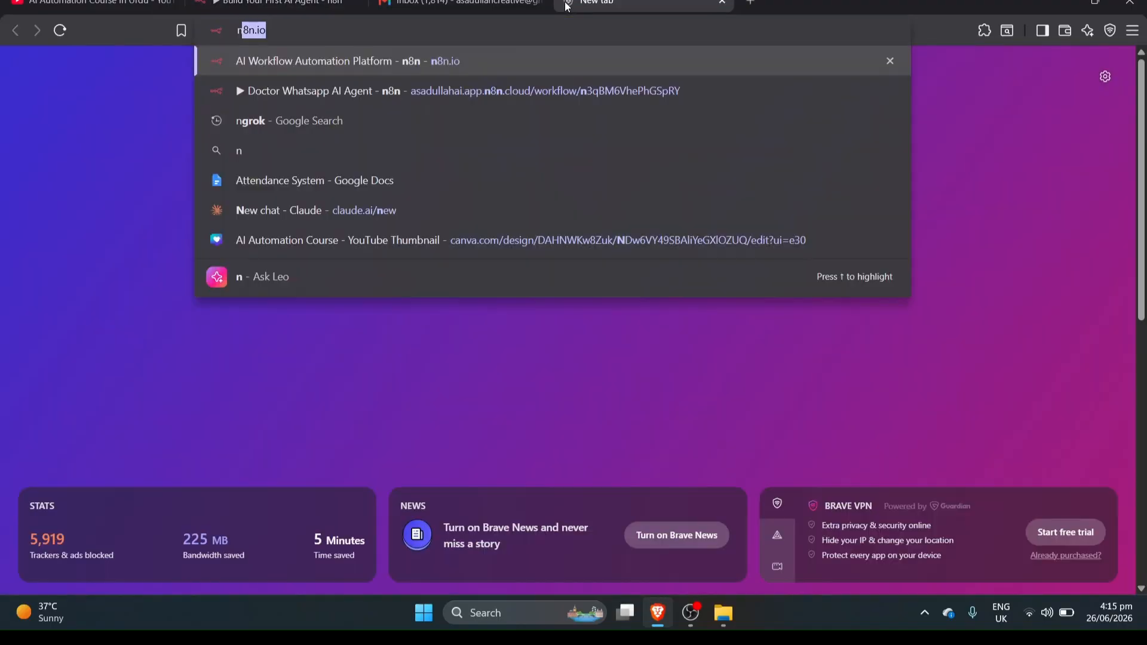
text(8n.io)
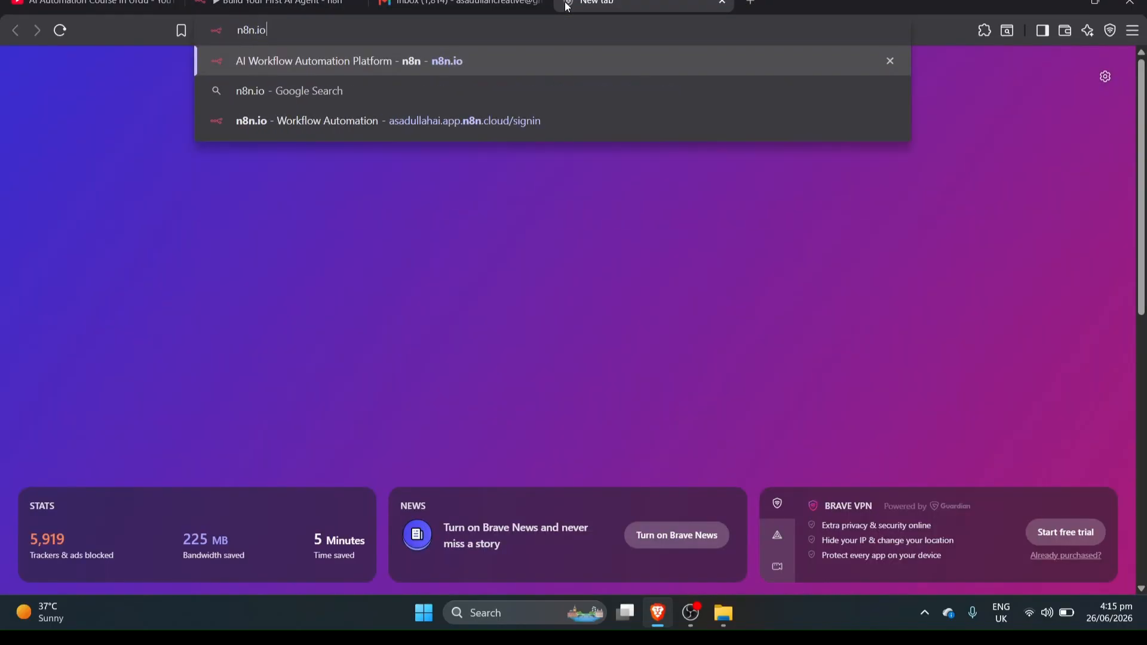
key(Return)
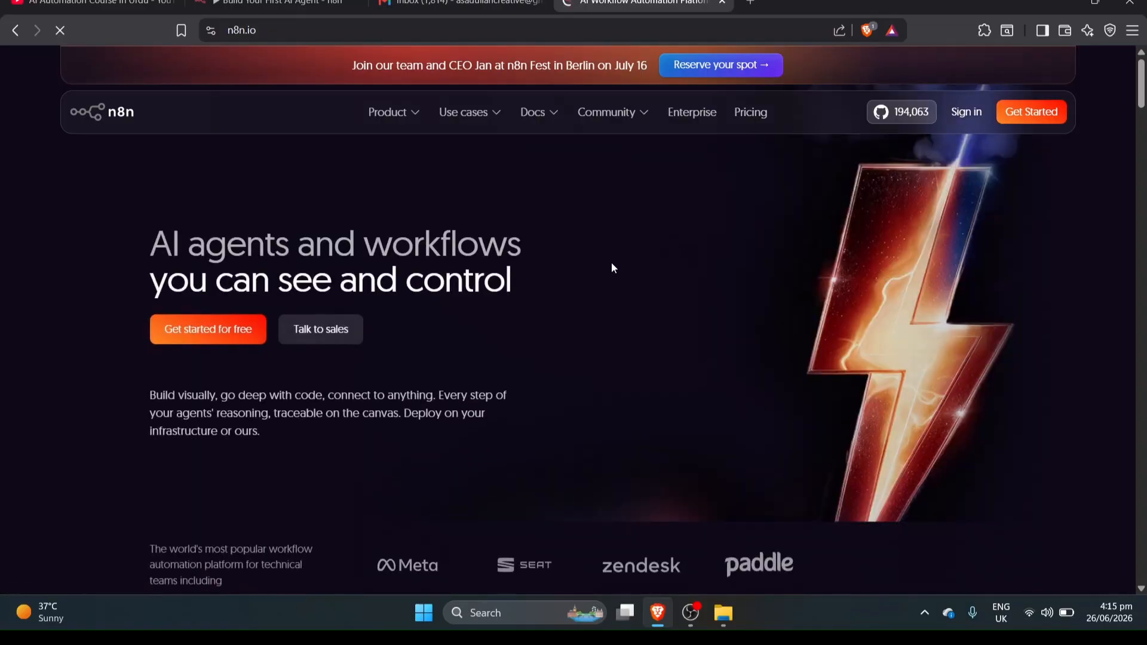
drag(150, 239, 528, 276)
click(530, 335)
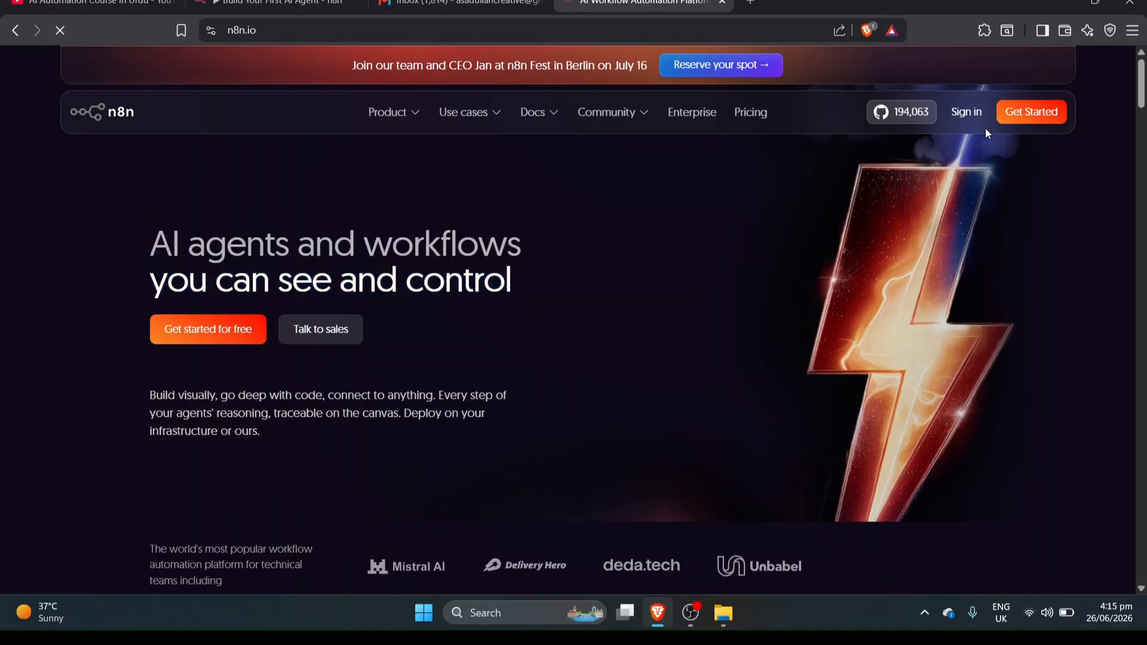
click(1020, 120)
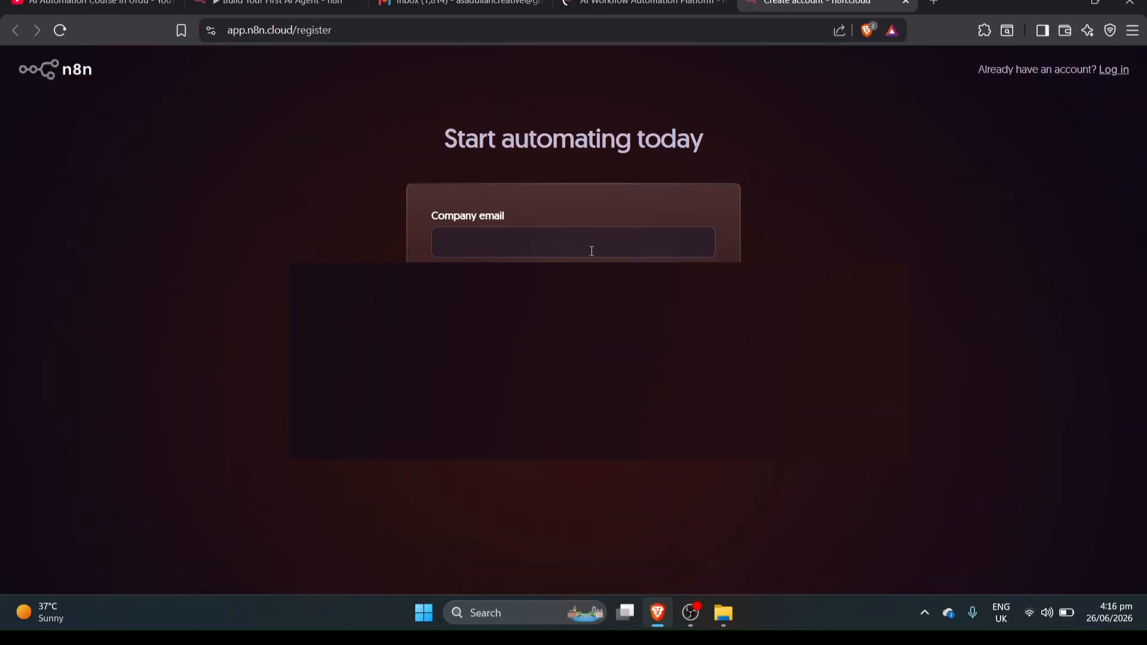
click(592, 243)
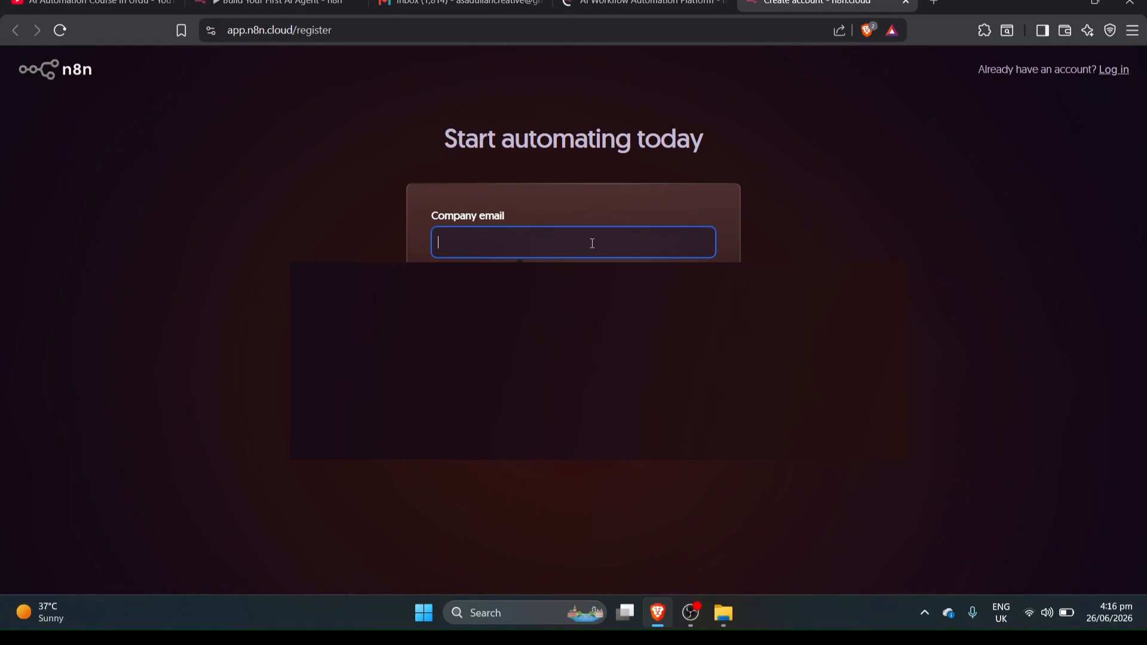
text(asadullahai)
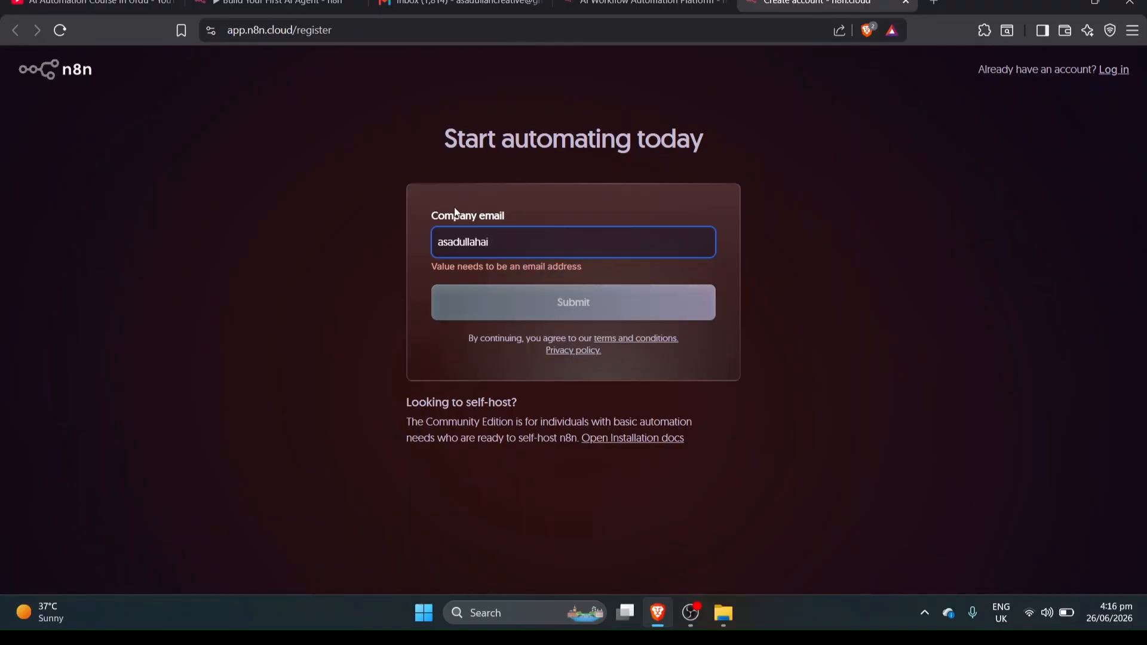
double_click(517, 240)
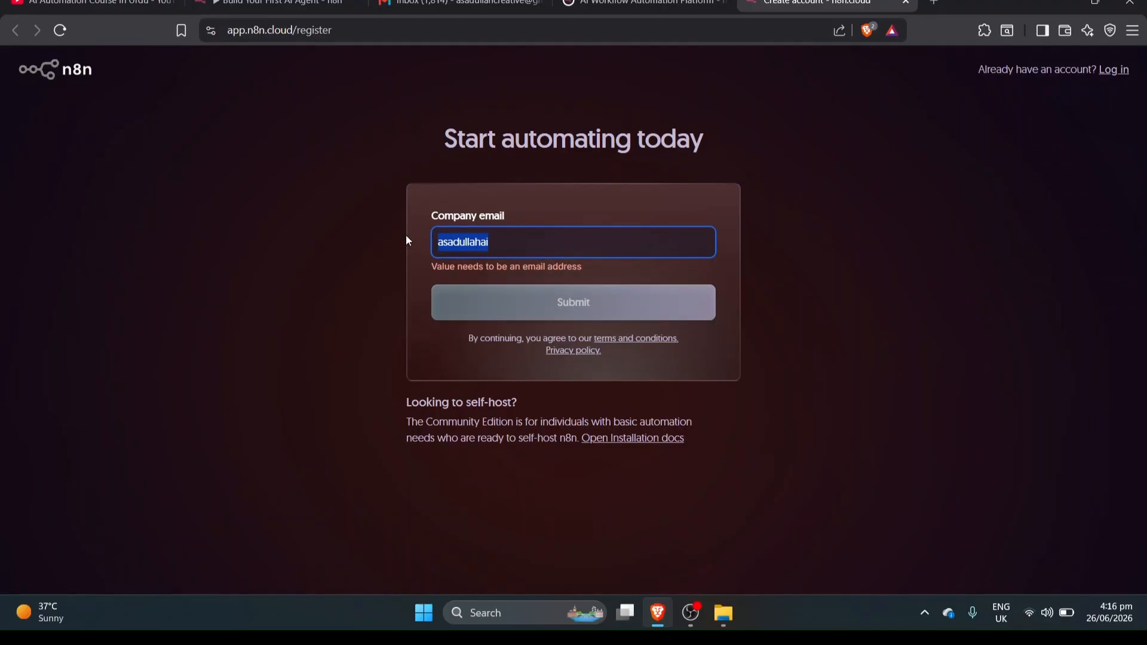
key(BackSpace)
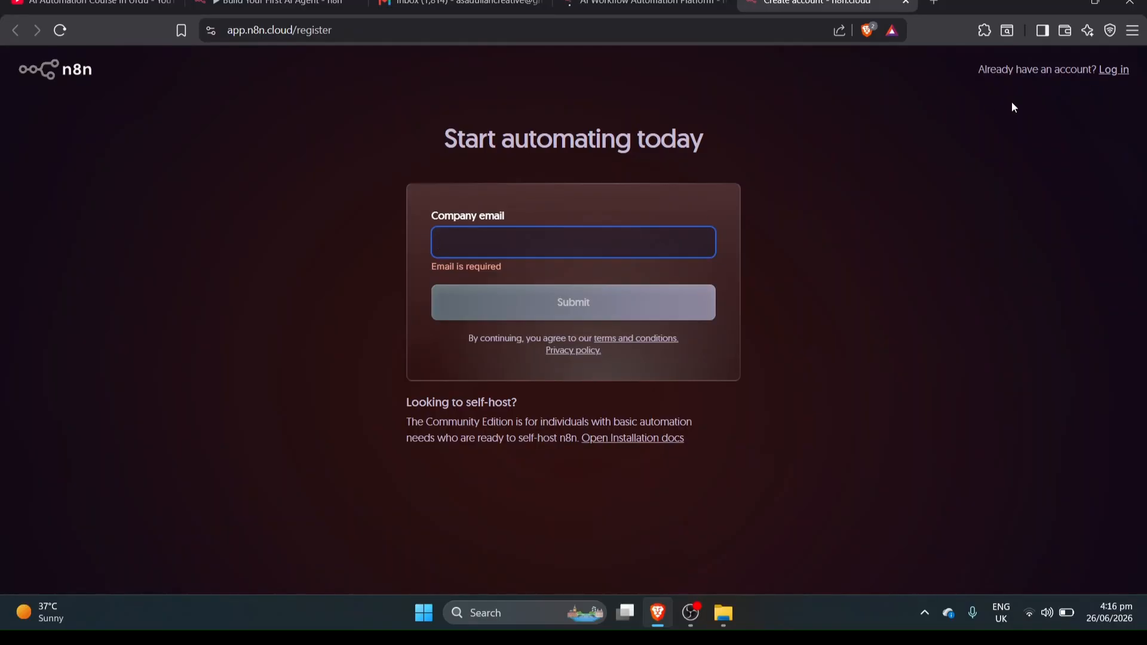
Switch from registration to logging in and go to the n8n instance of the prefilled account name.
click(1125, 74)
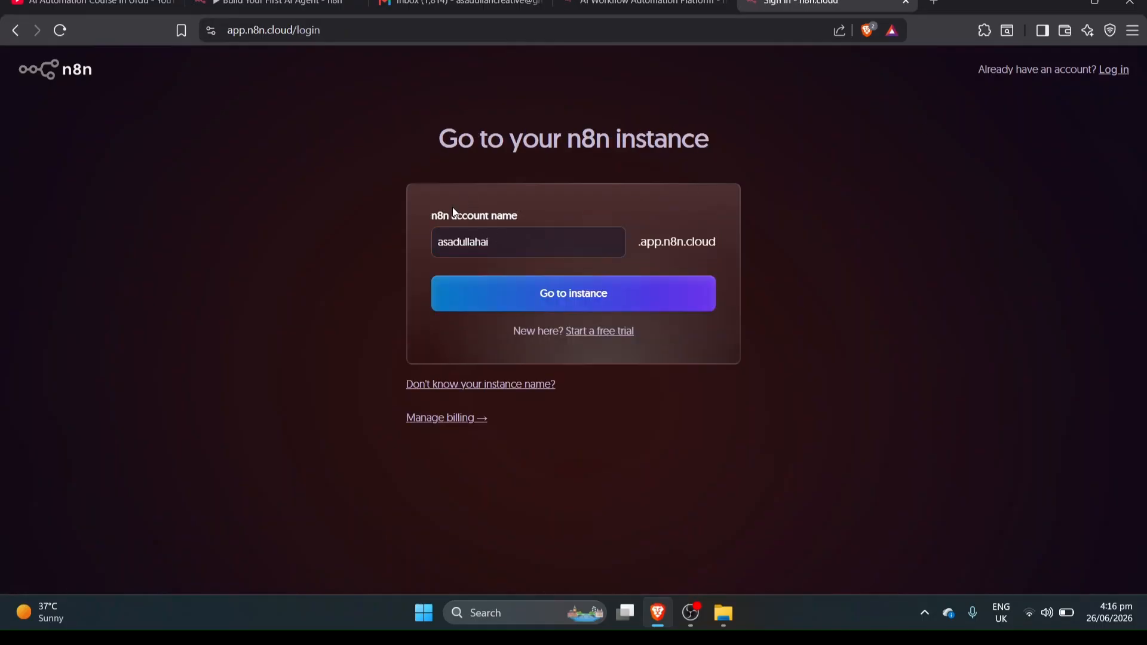
click(600, 207)
click(462, 248)
drag(462, 249, 401, 249)
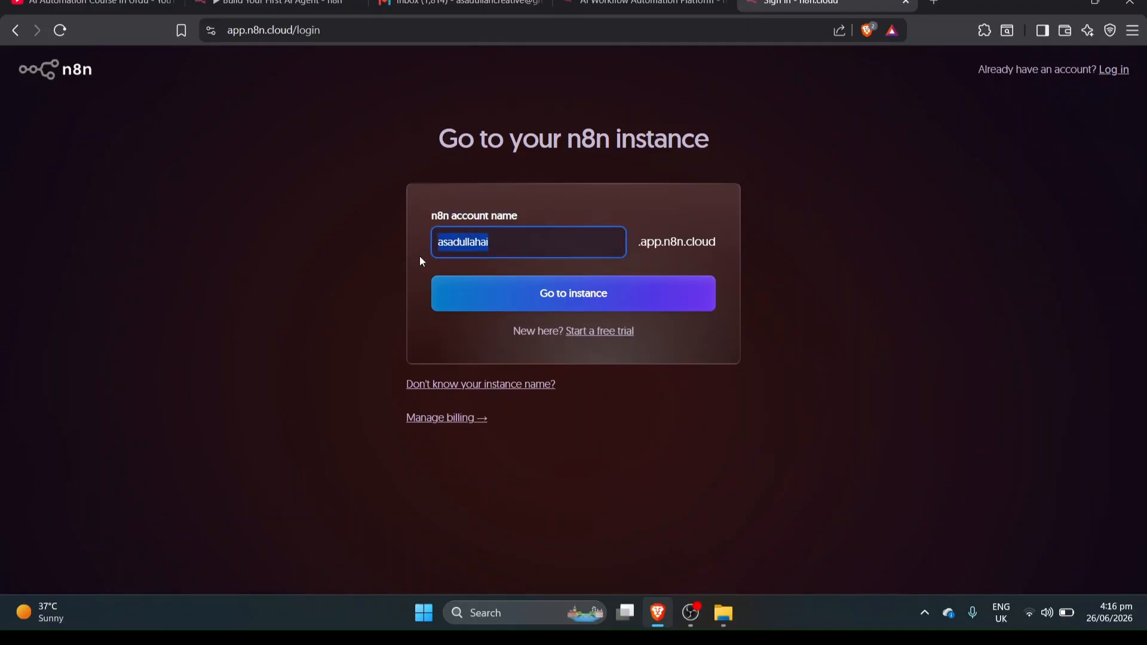
click(425, 261)
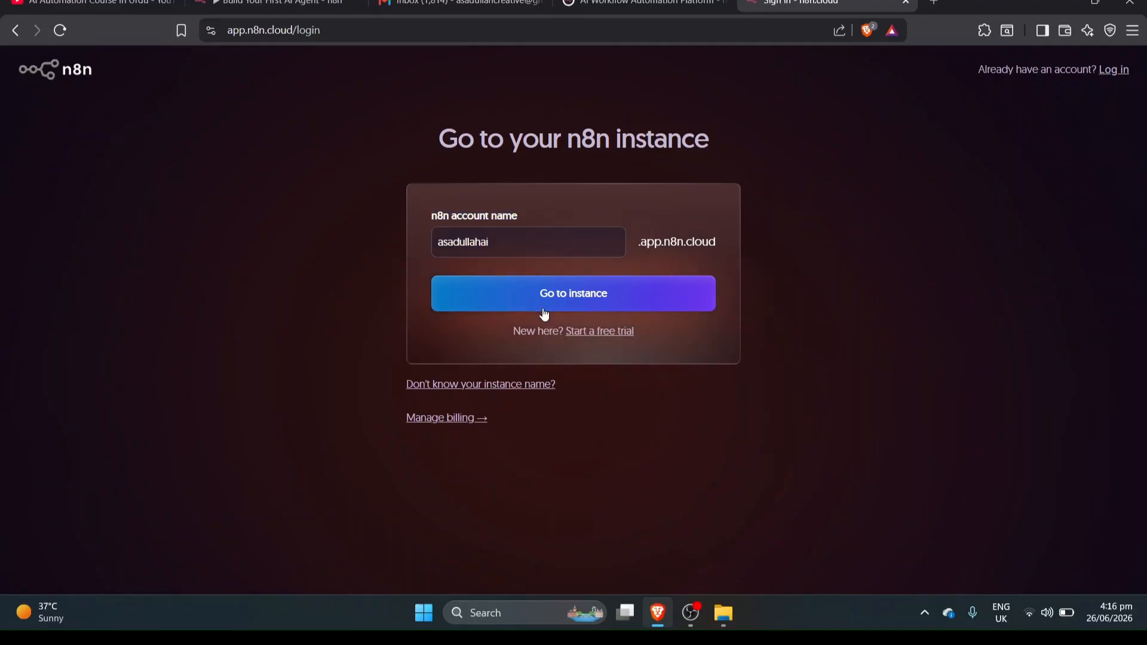
drag(535, 241, 417, 242)
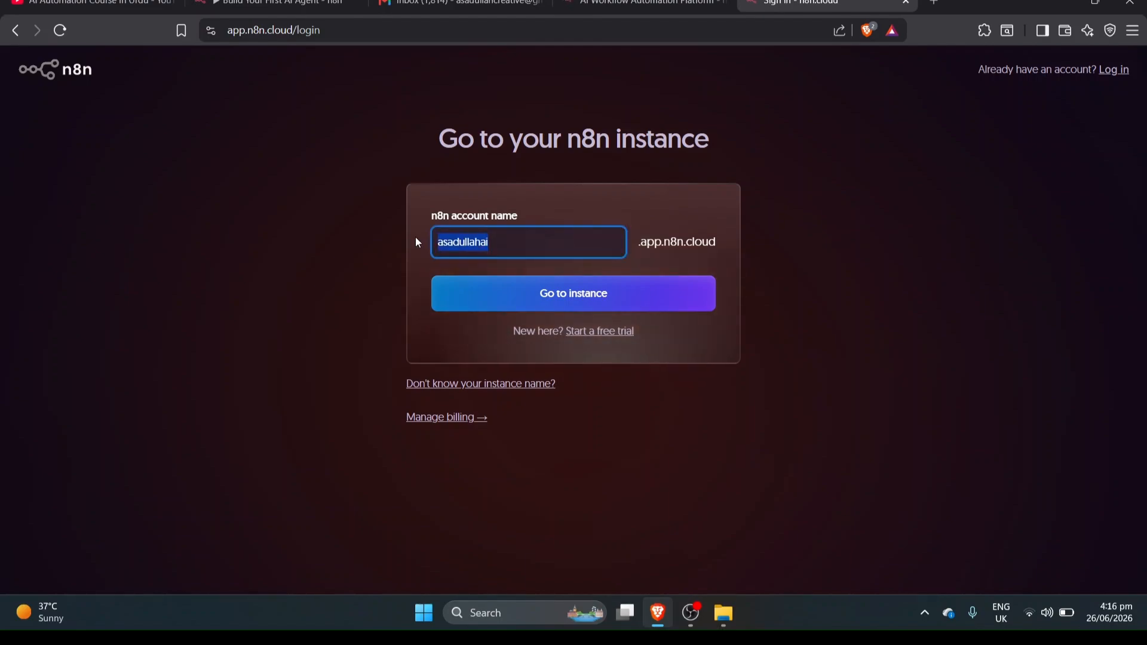
click(415, 241)
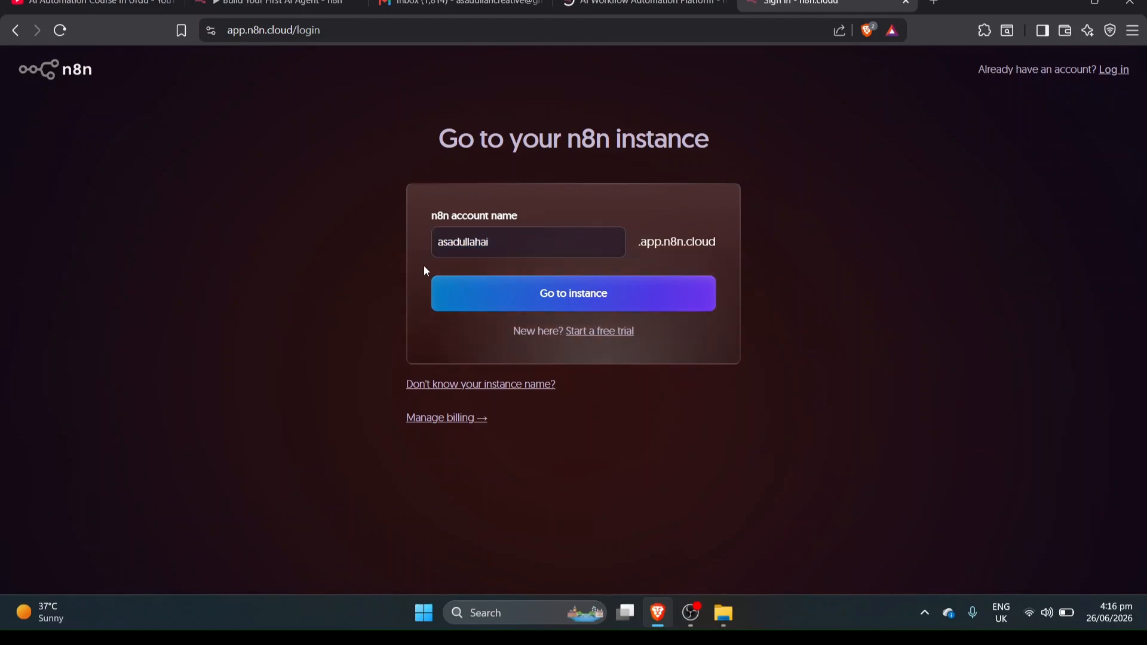
click(614, 300)
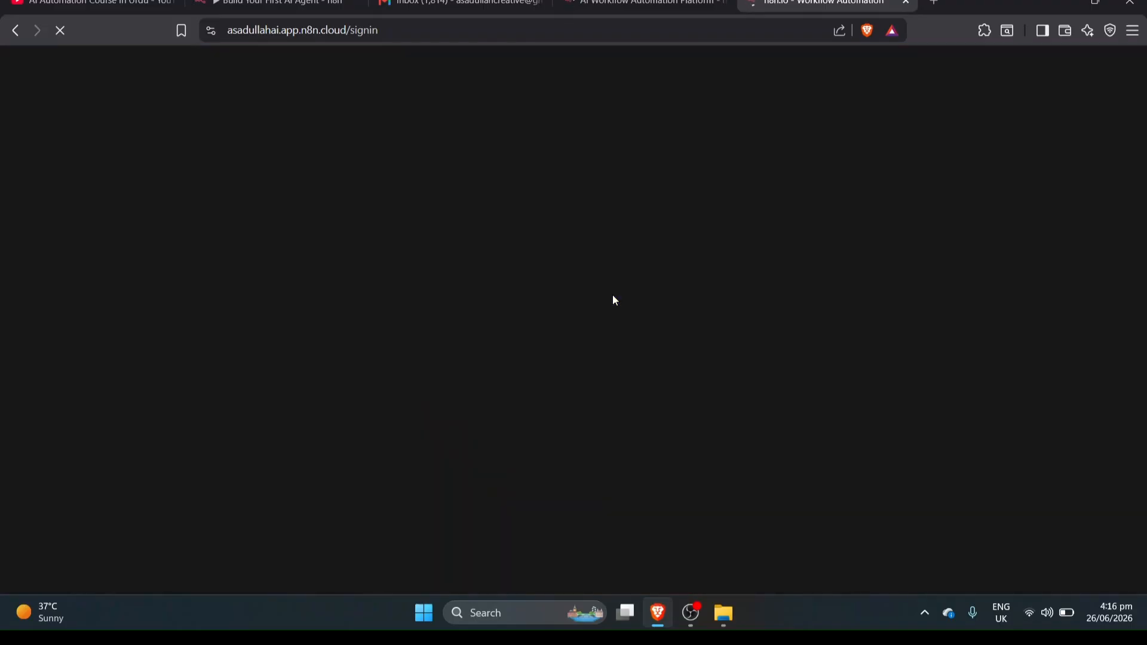
Look through the n8n homepage from the headline and example workflow down to the integrations section.
click(645, 6)
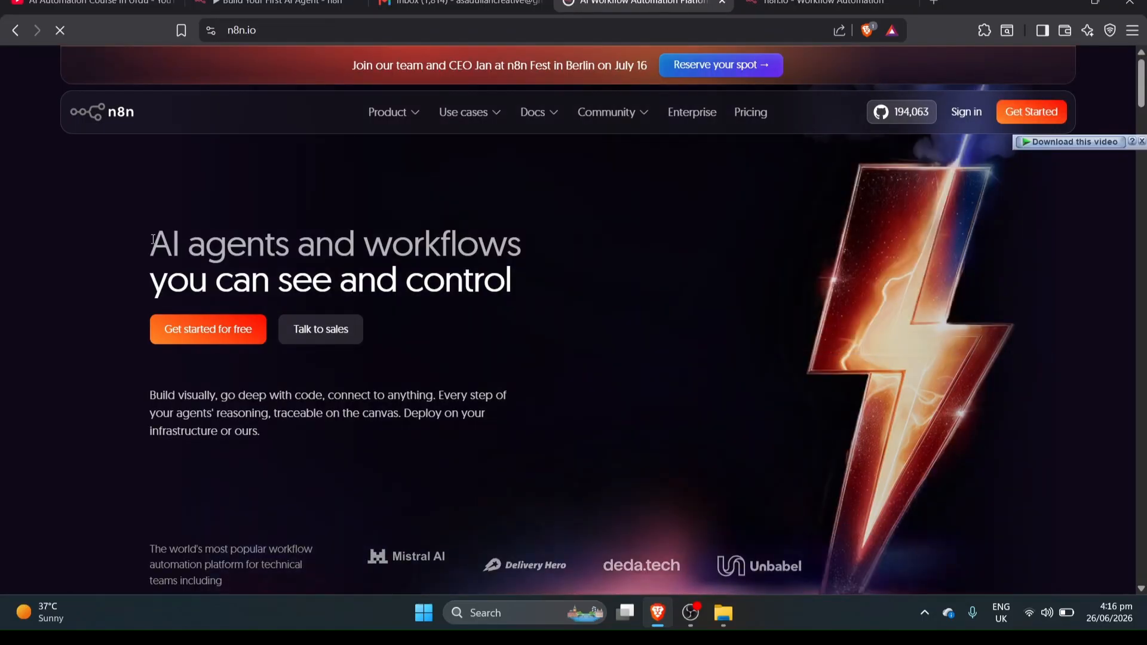
drag(158, 248, 348, 255)
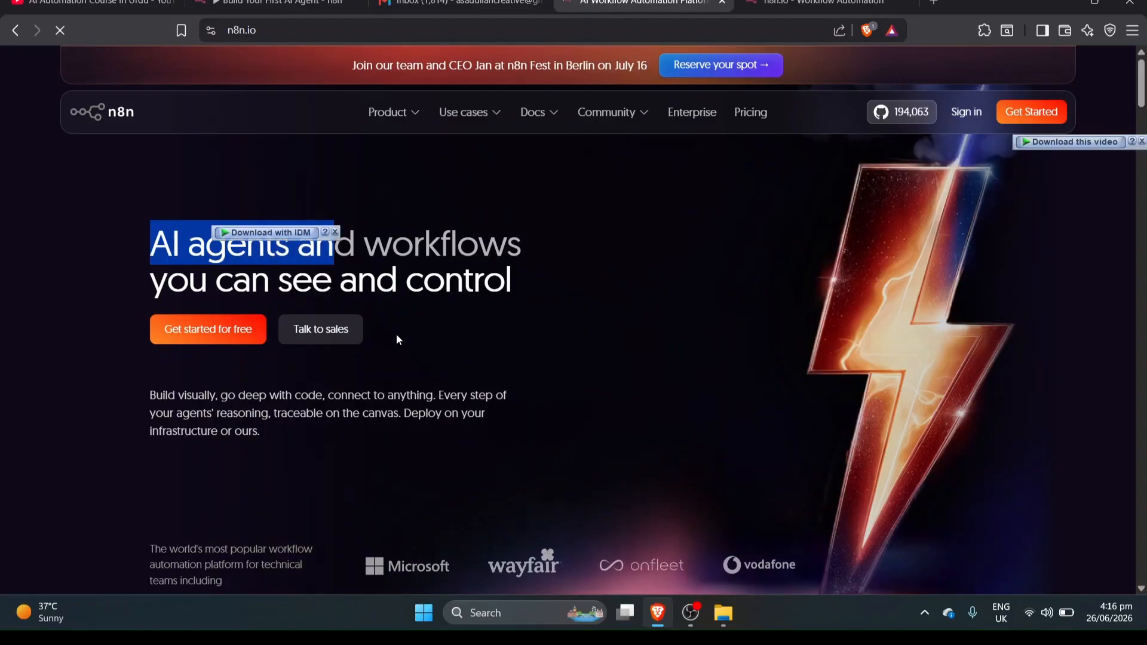
click(398, 339)
scroll(398, 339, down, 3)
scroll(398, 339, down, 3)
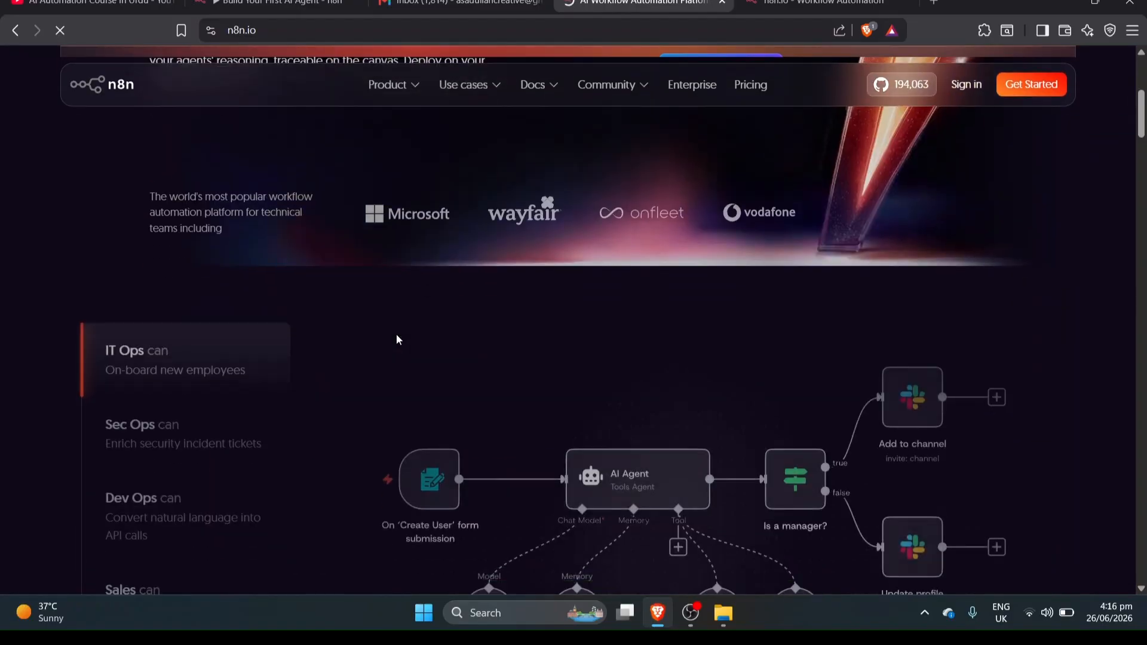
scroll(397, 339, down, 3)
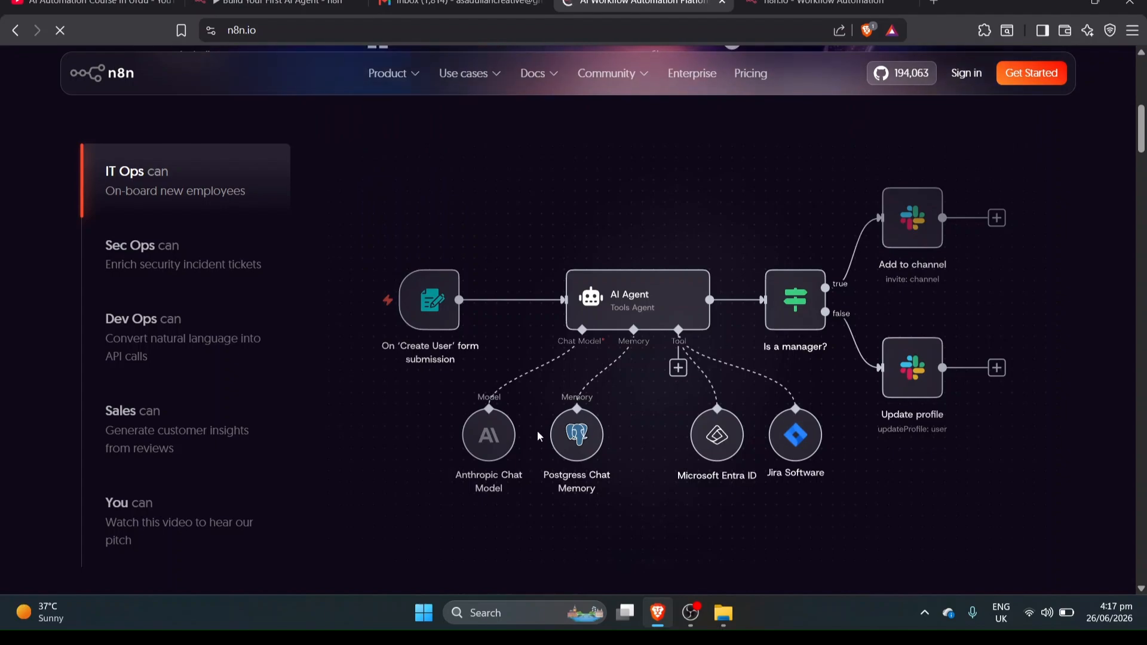
scroll(536, 431, down, 4)
scroll(536, 431, down, 8)
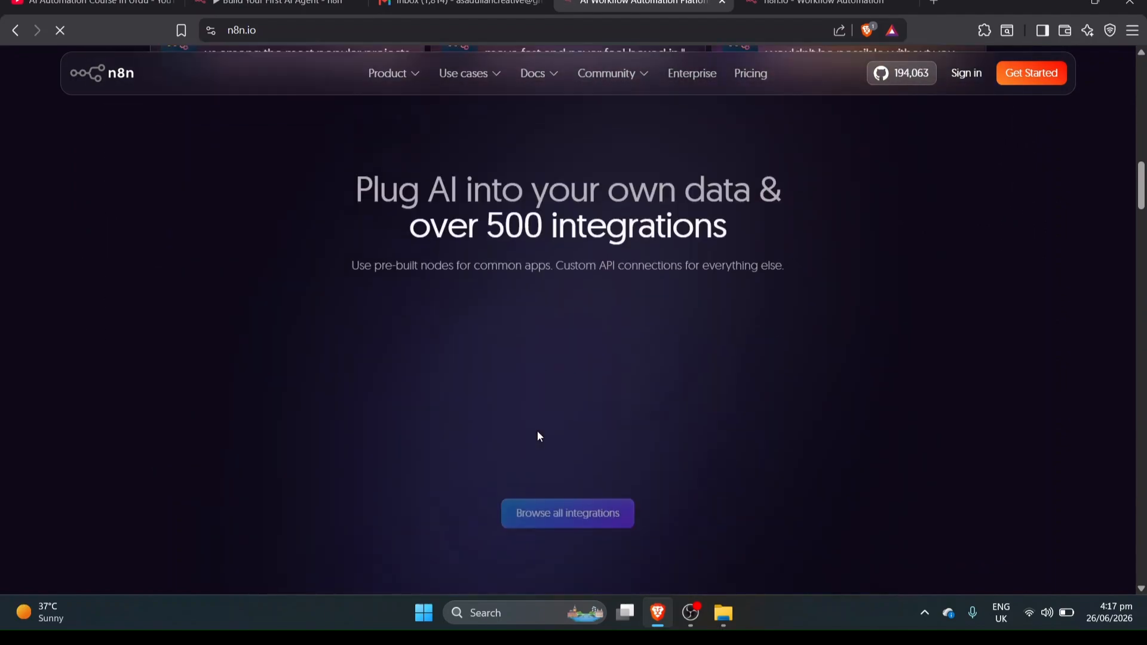
View the Gmail Trigger in the Build Your First AI Agent workflow, and create a new blank workflow from the n8n overview.
click(268, 4)
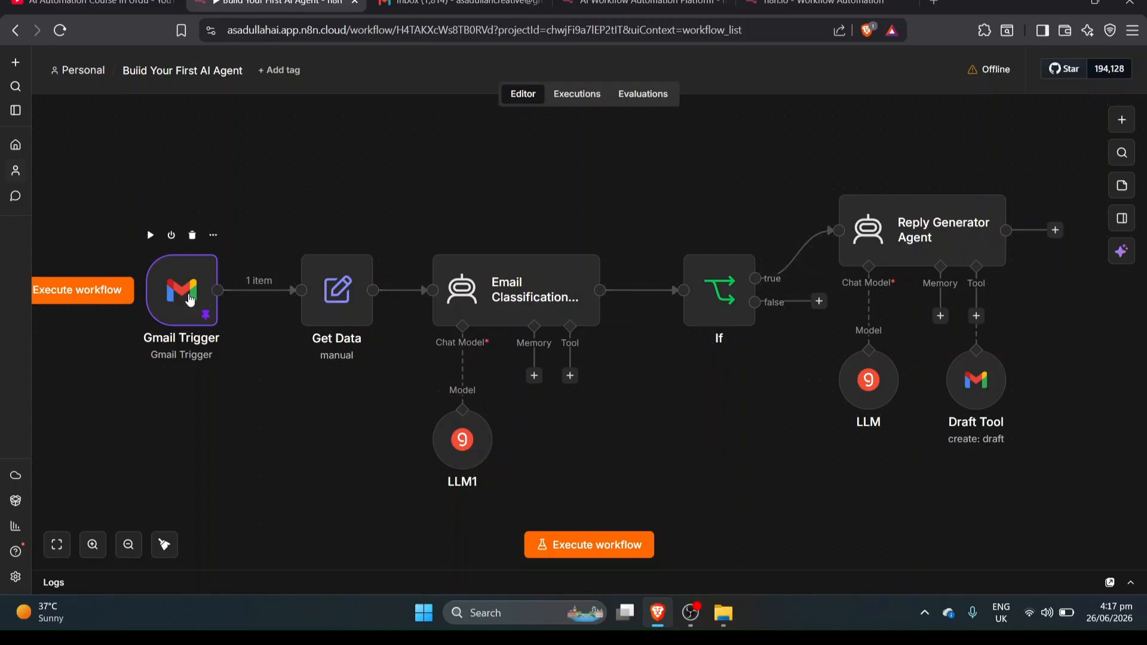
mouse_move(174, 283)
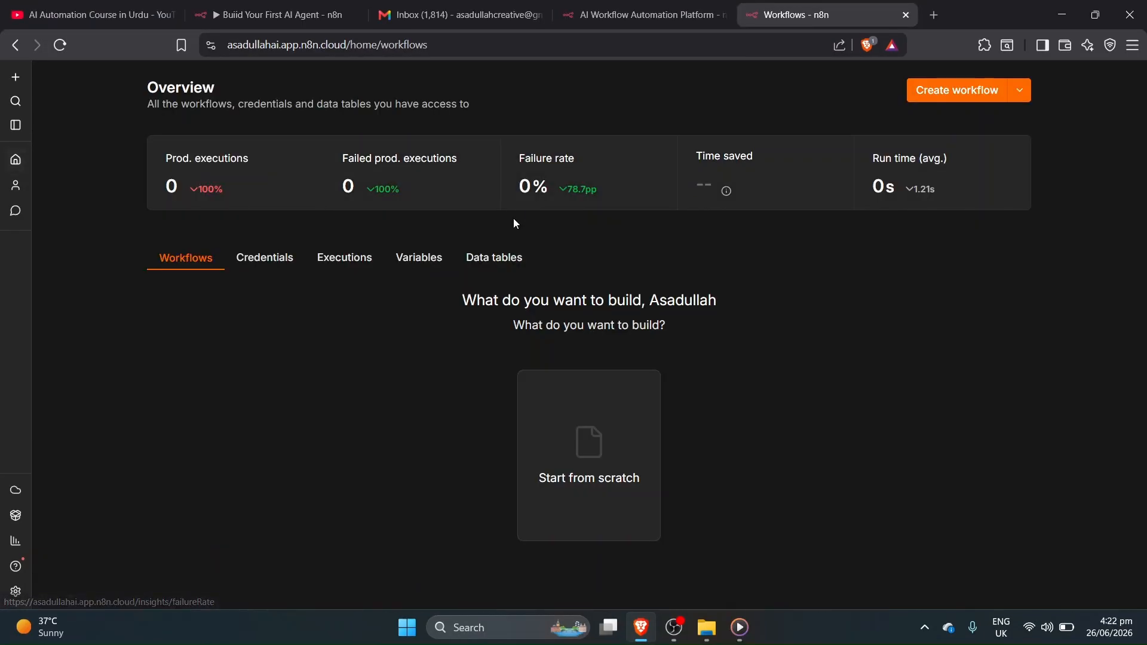
click(981, 93)
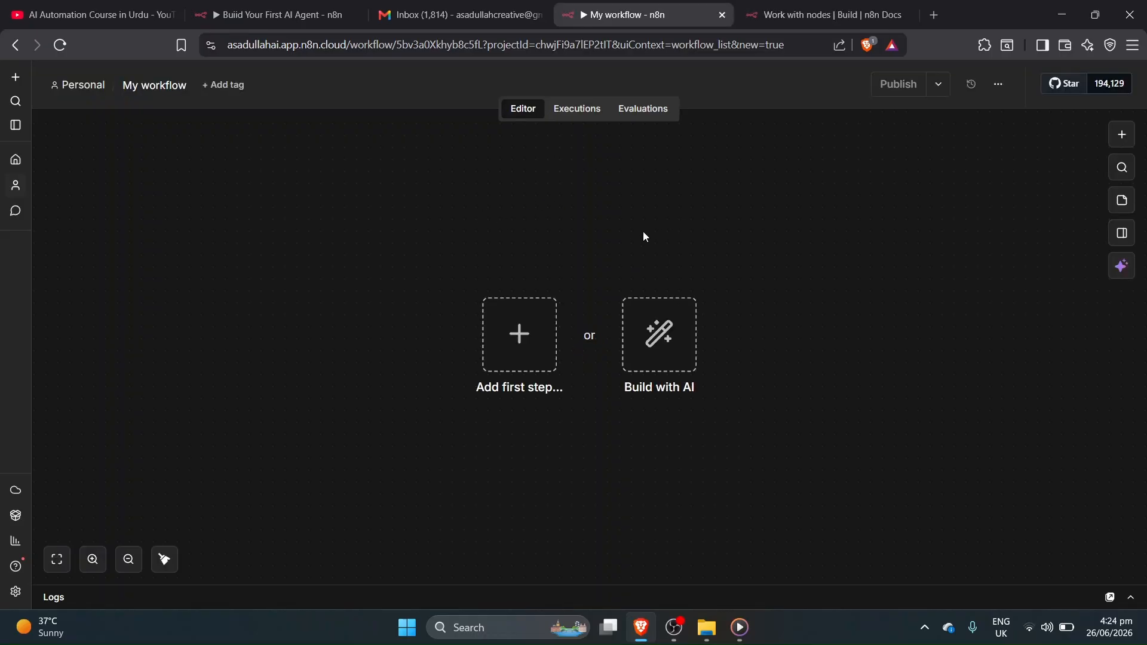
Read the introduction and the list of node actions on the n8n Docs page Work with nodes, comparing it with the empty workflow.
click(824, 15)
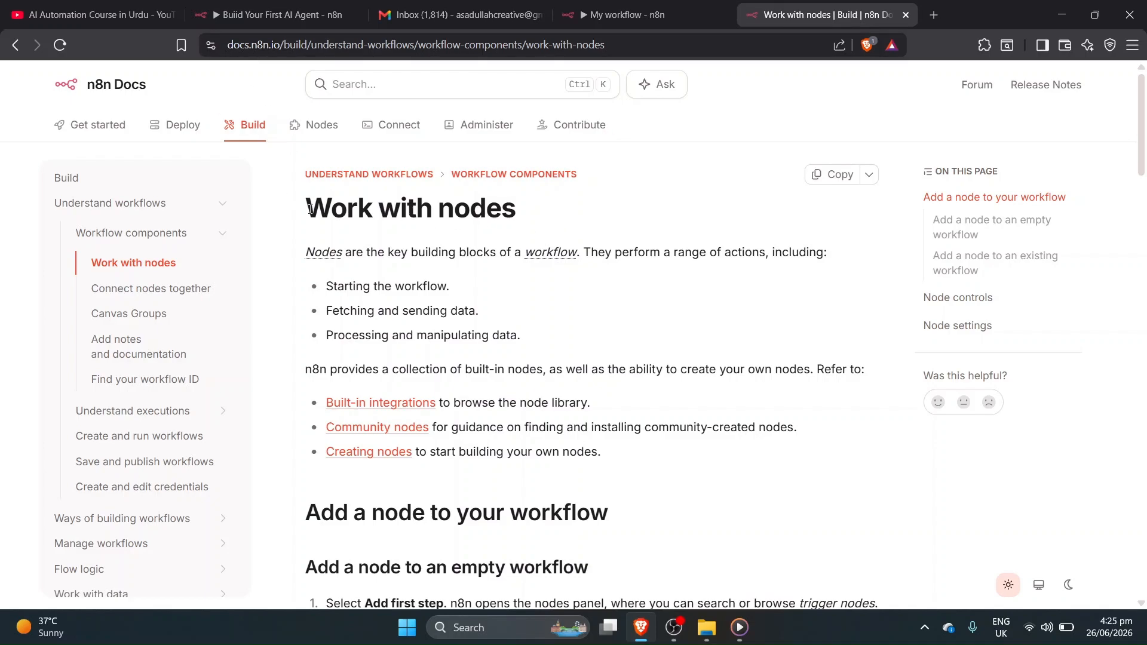
mouse_move(331, 258)
click(627, 14)
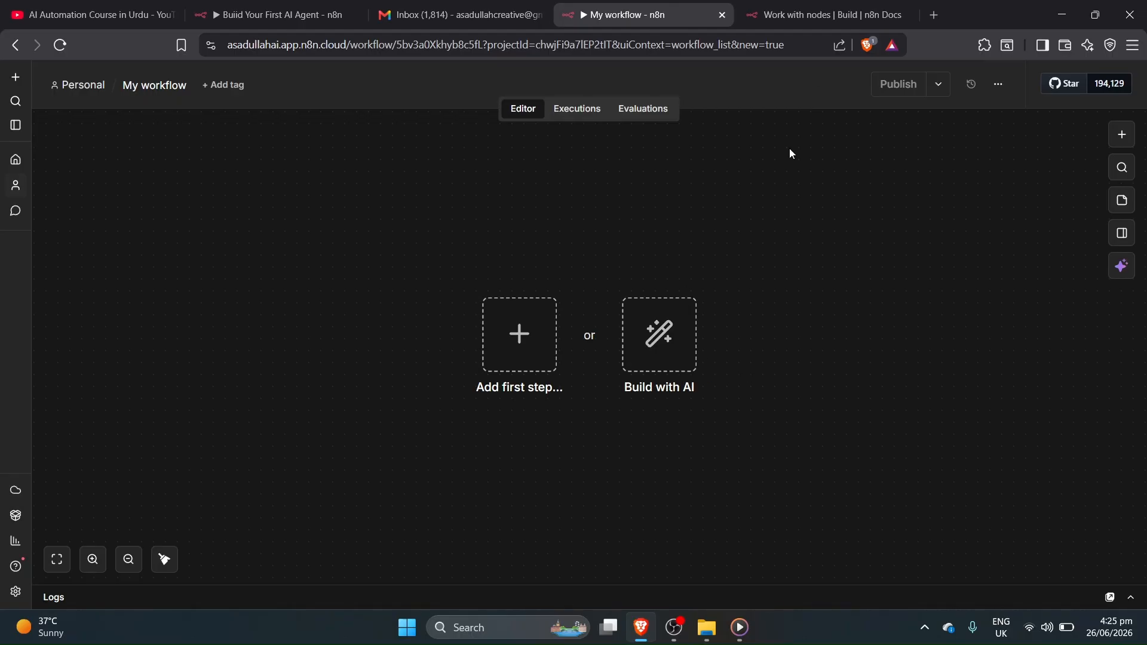
click(860, 13)
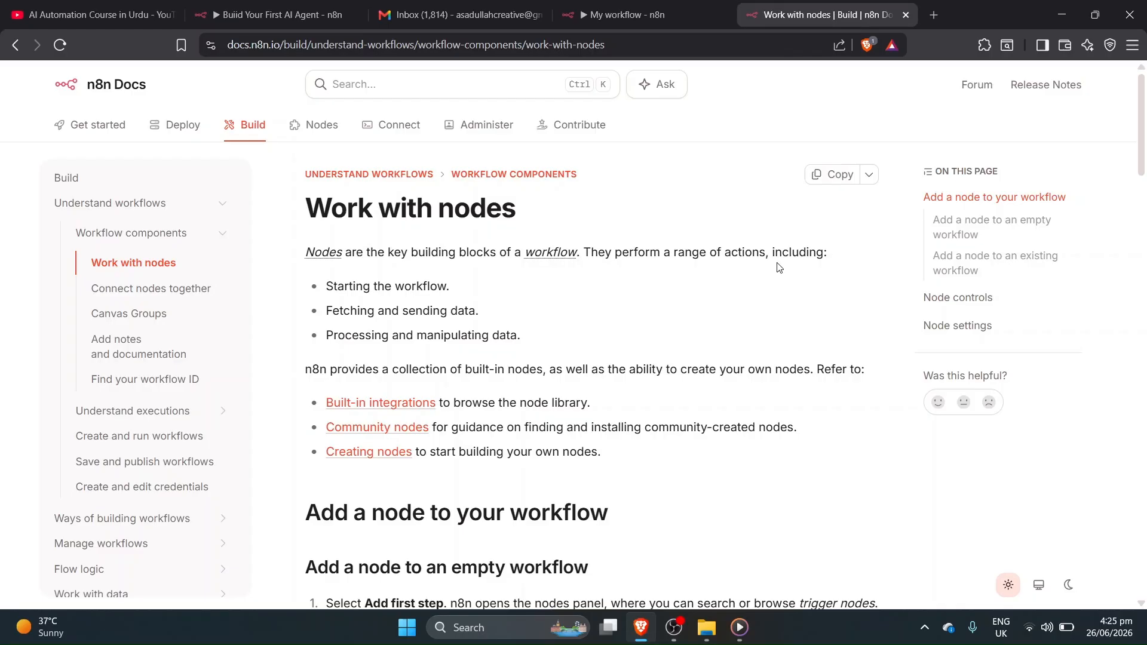
click(678, 15)
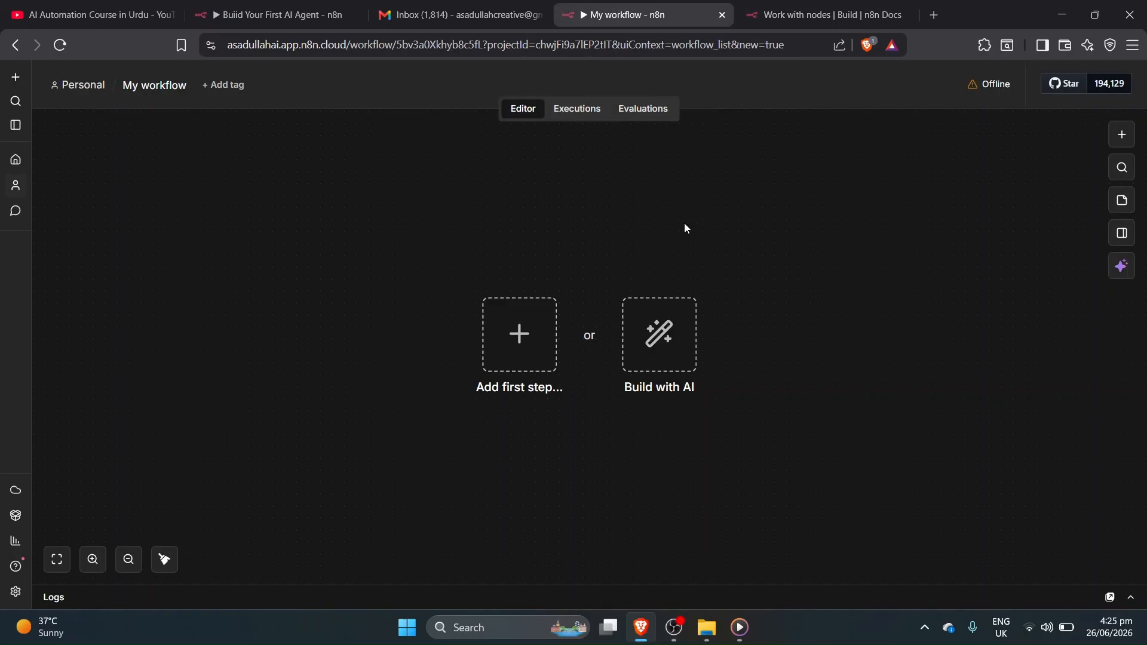
click(855, 5)
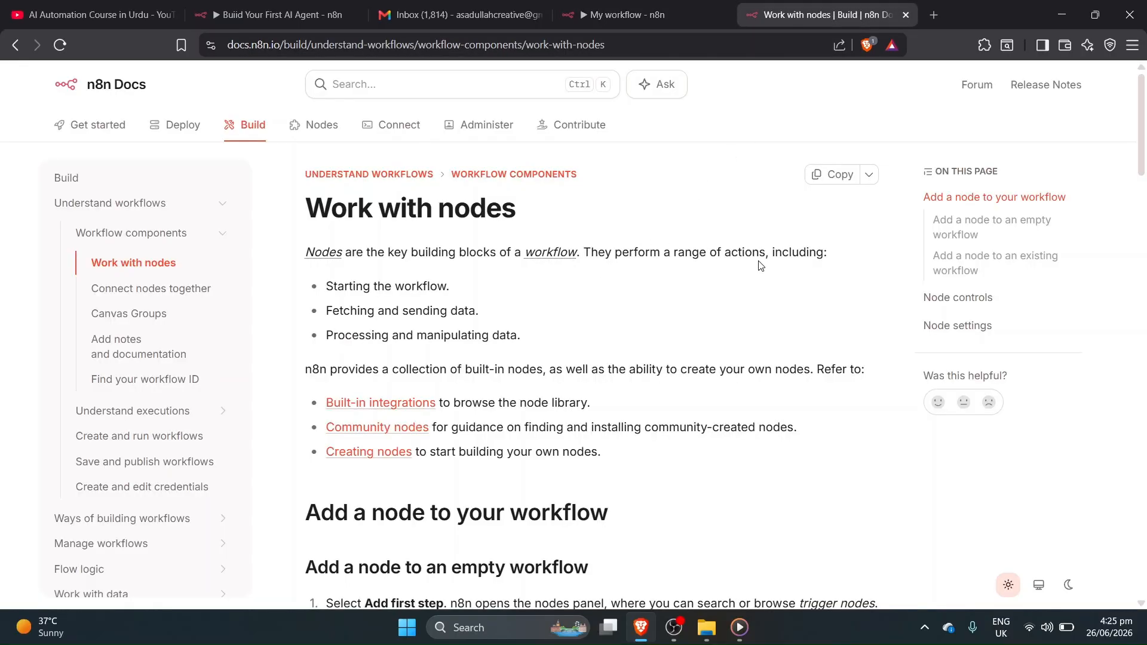
drag(326, 286, 452, 295)
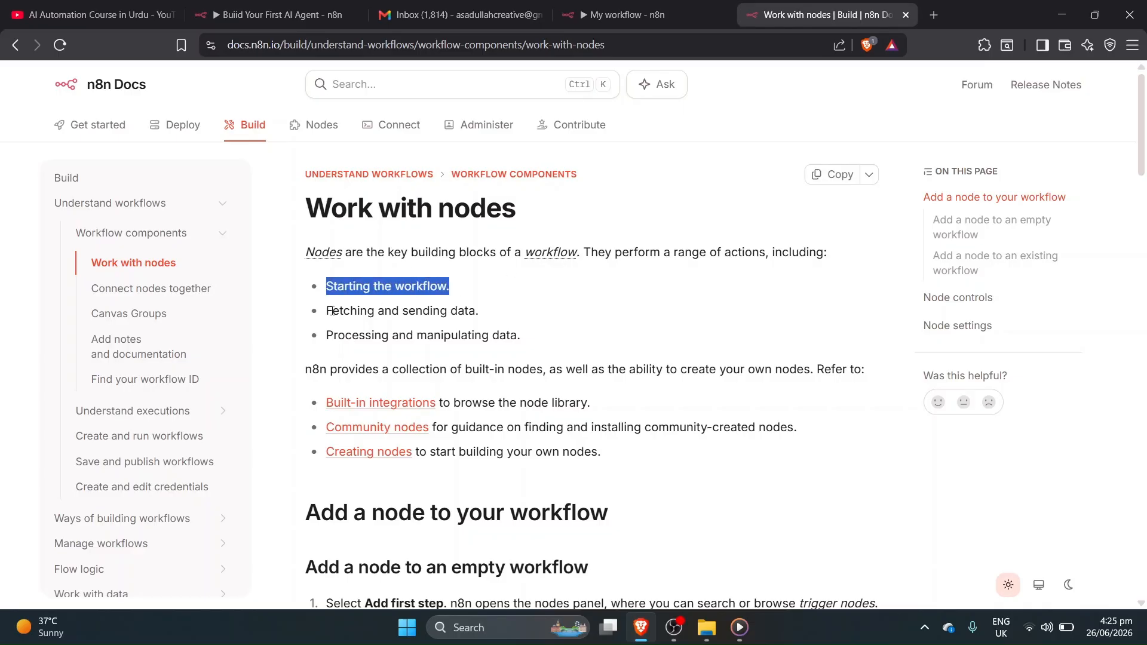
drag(330, 312, 408, 311)
click(488, 314)
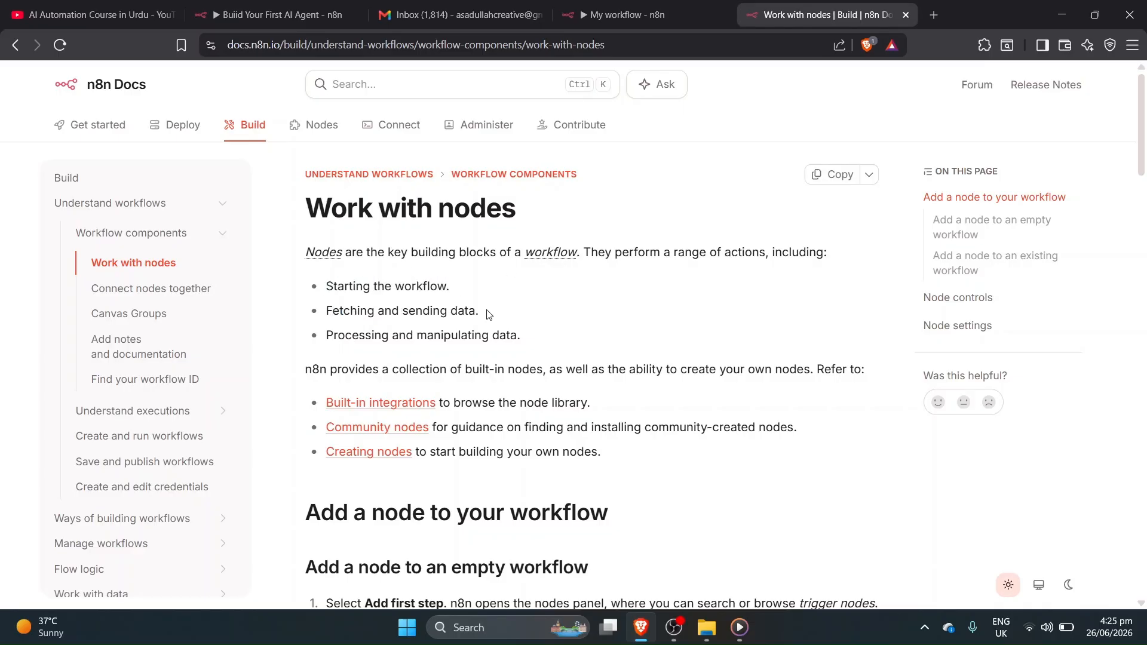
drag(327, 335, 390, 338)
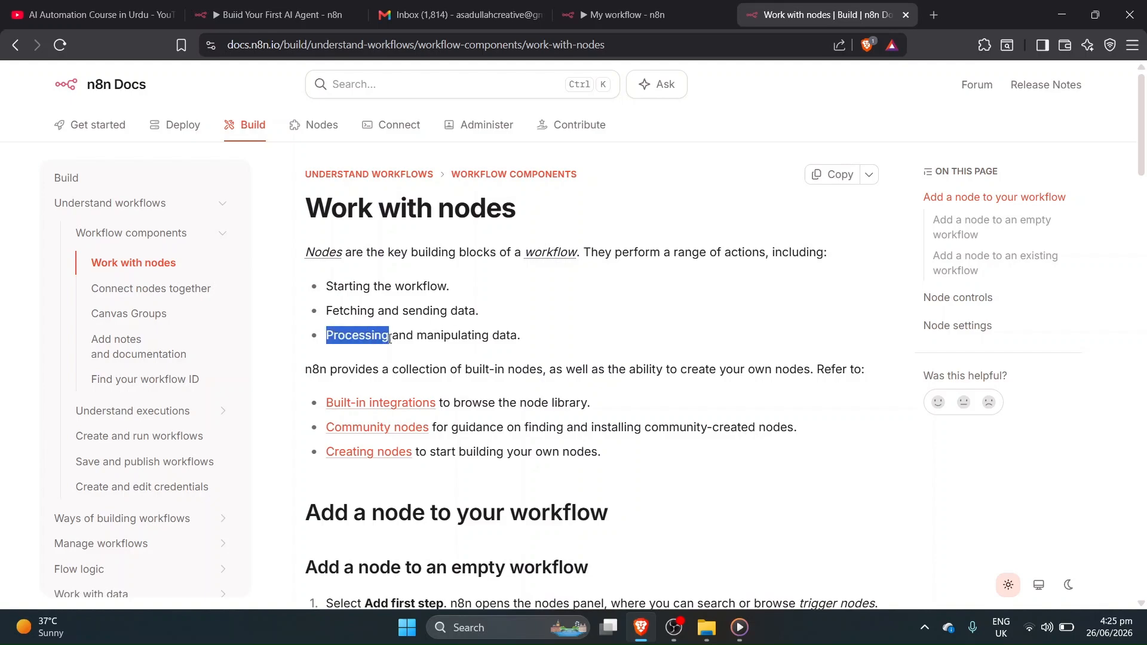
click(418, 339)
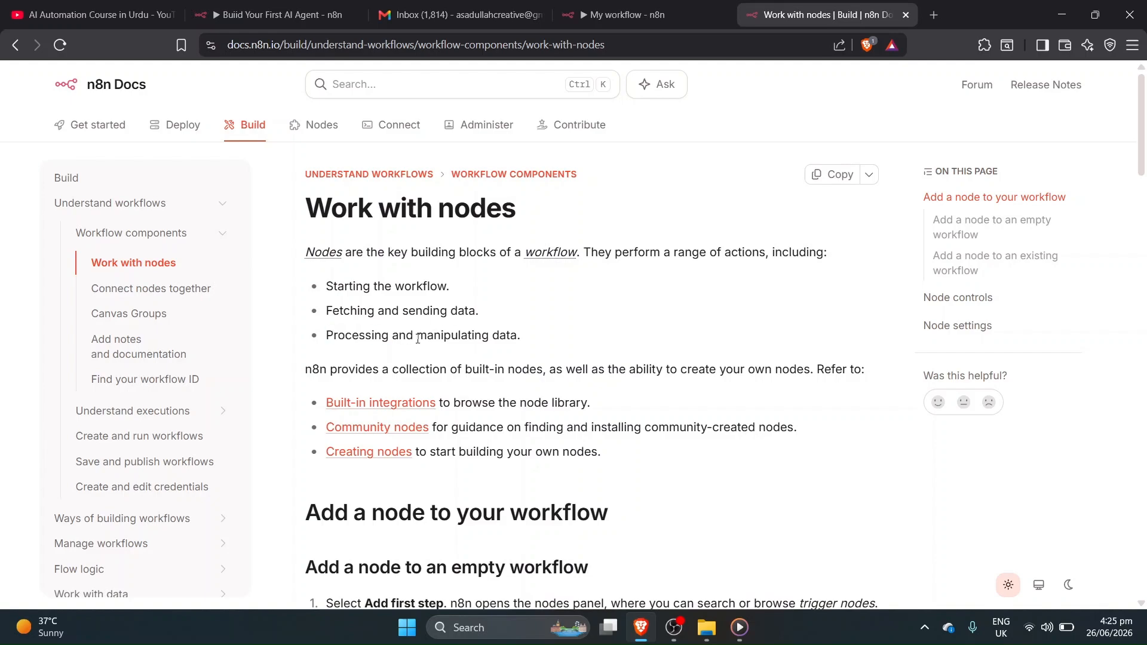
Read the docs on built-in and custom nodes and the section on adding a node to an empty workflow.
click(621, 3)
click(798, 5)
double_click(394, 371)
click(552, 382)
drag(620, 369, 800, 358)
click(673, 329)
scroll(672, 328, down, 5)
drag(299, 239, 608, 242)
click(608, 243)
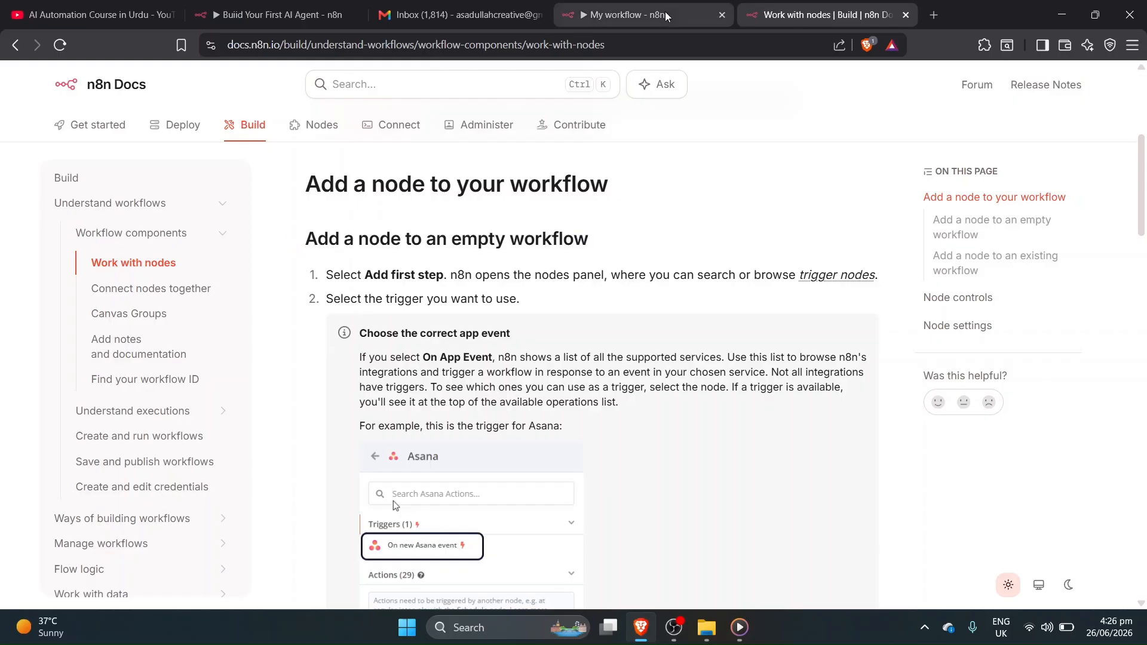
Add Gmail's "On message received" trigger as the first step of the empty My workflow.
click(657, 14)
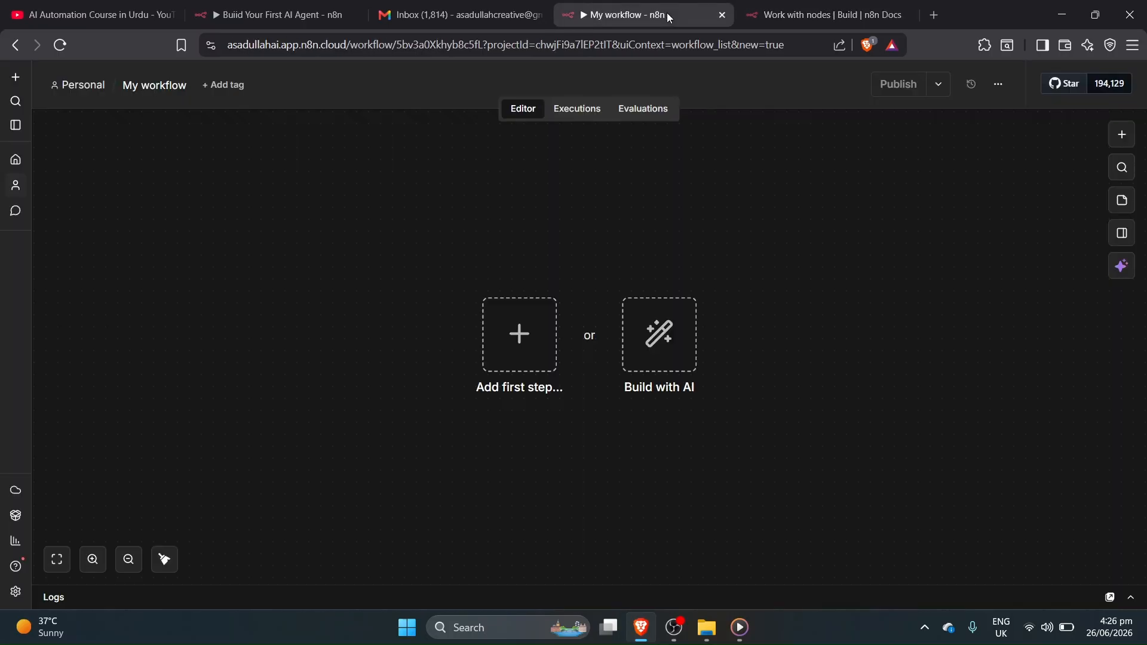
click(519, 343)
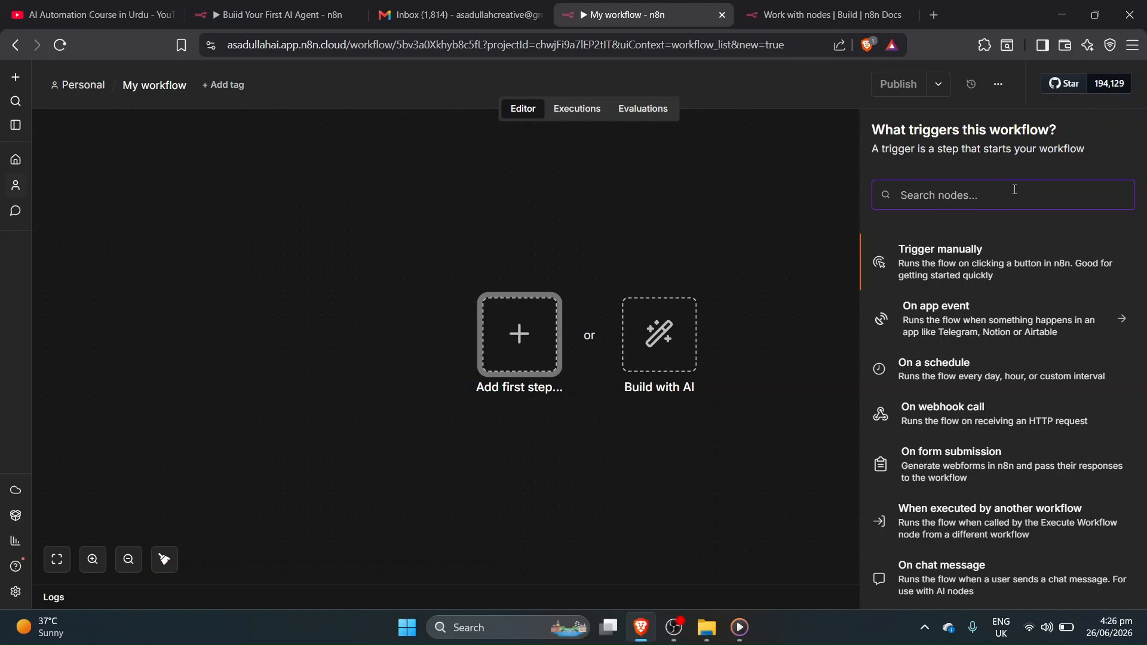
text(gmail)
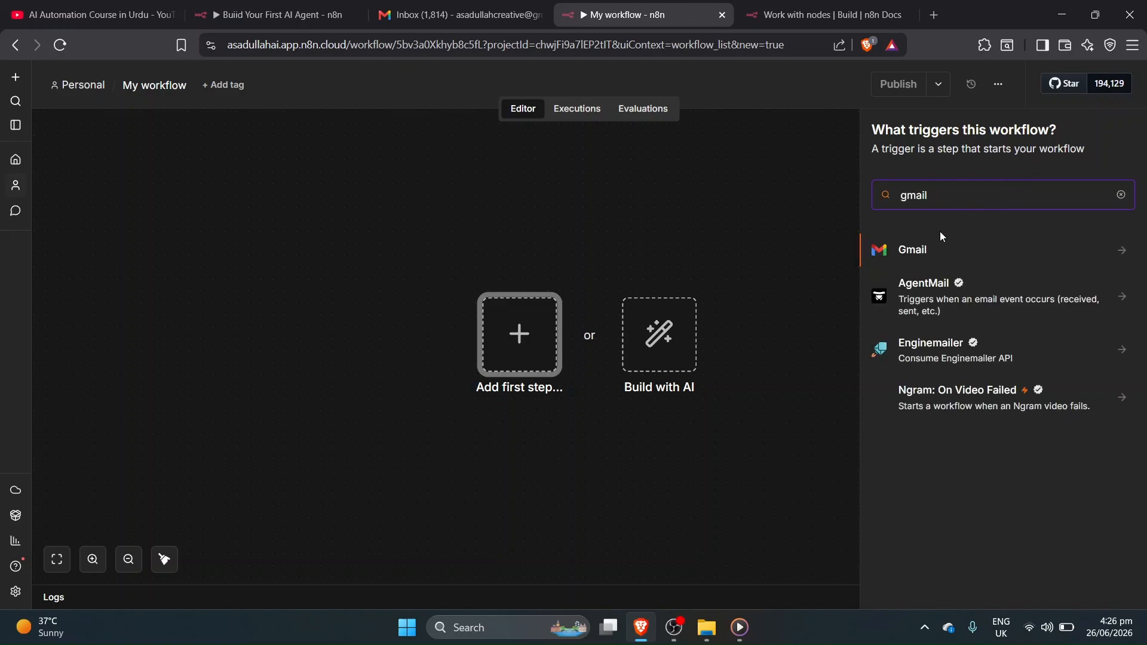
click(956, 253)
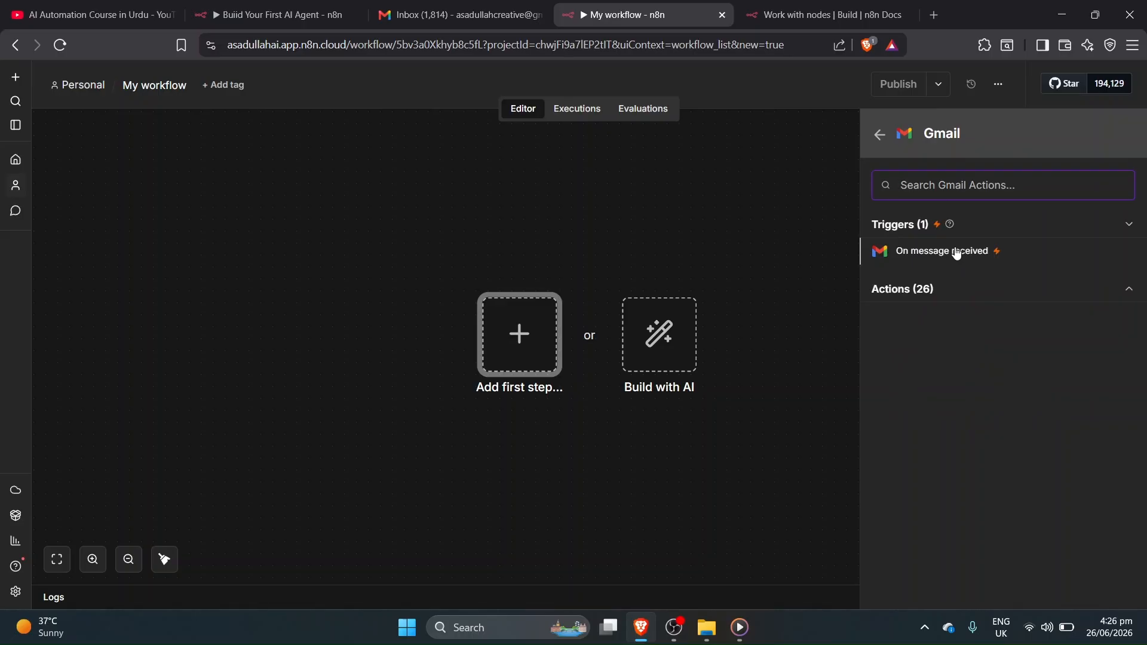
click(981, 251)
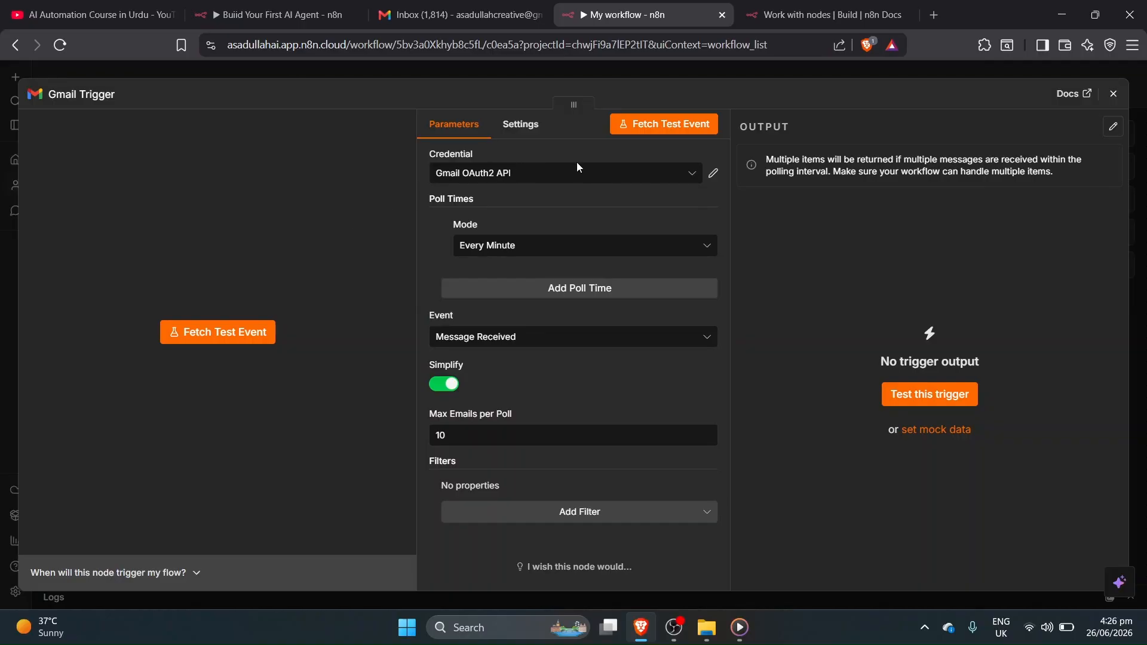
Create a new Gmail OAuth2 credential for the Gmail Trigger, with Allowed HTTP Request Domains set to All.
click(441, 14)
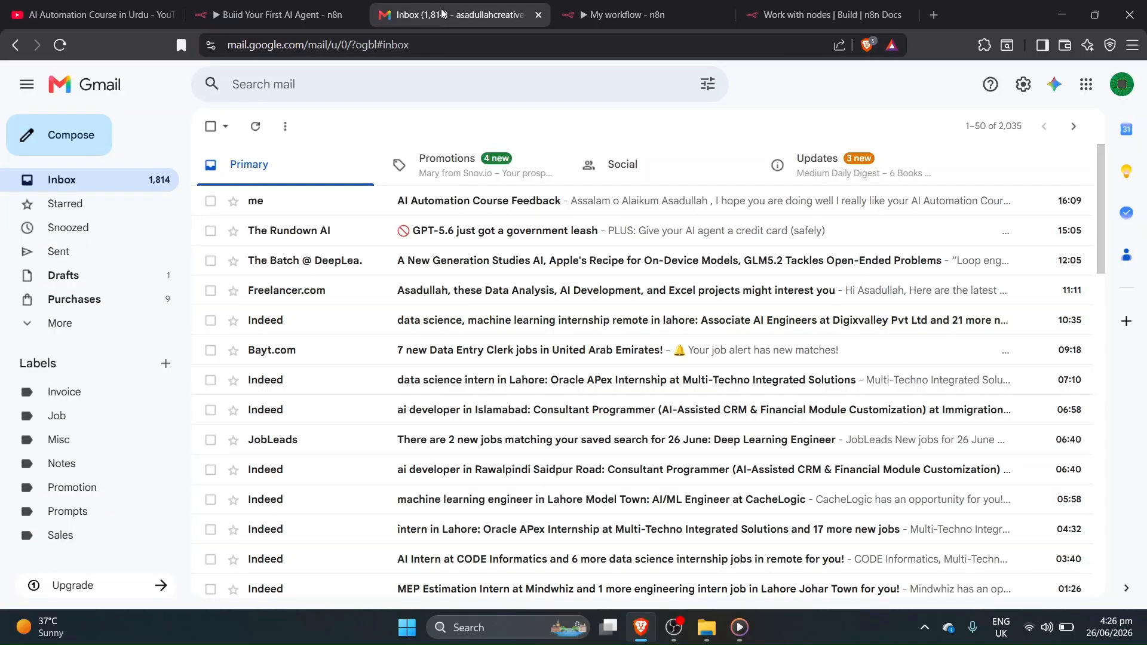
click(593, 17)
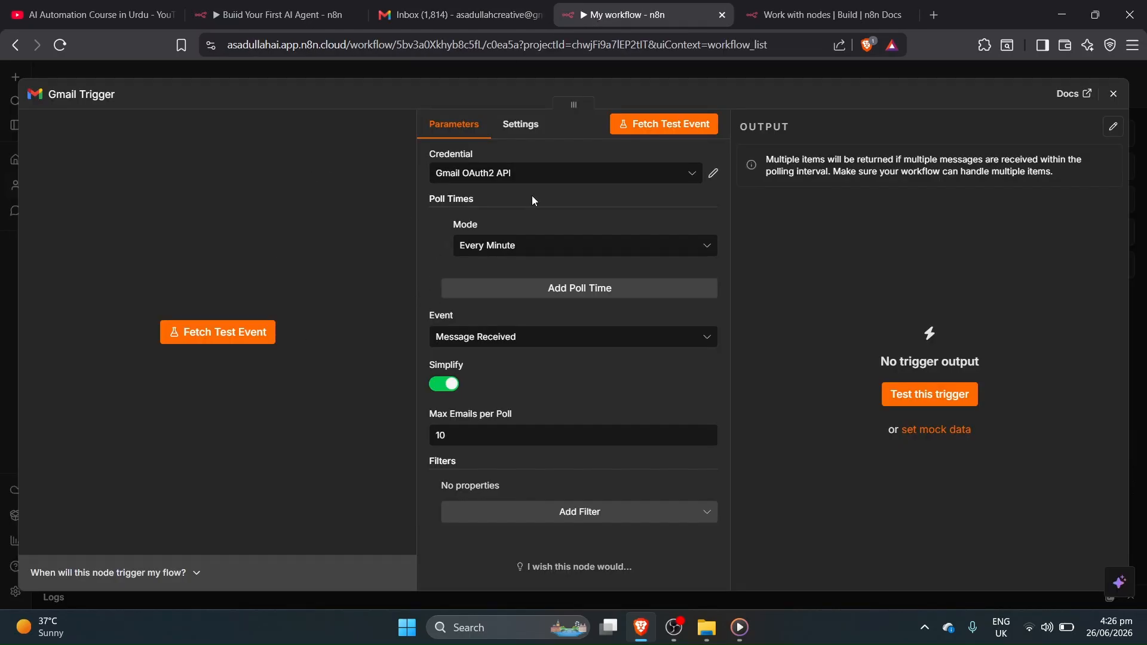
click(712, 174)
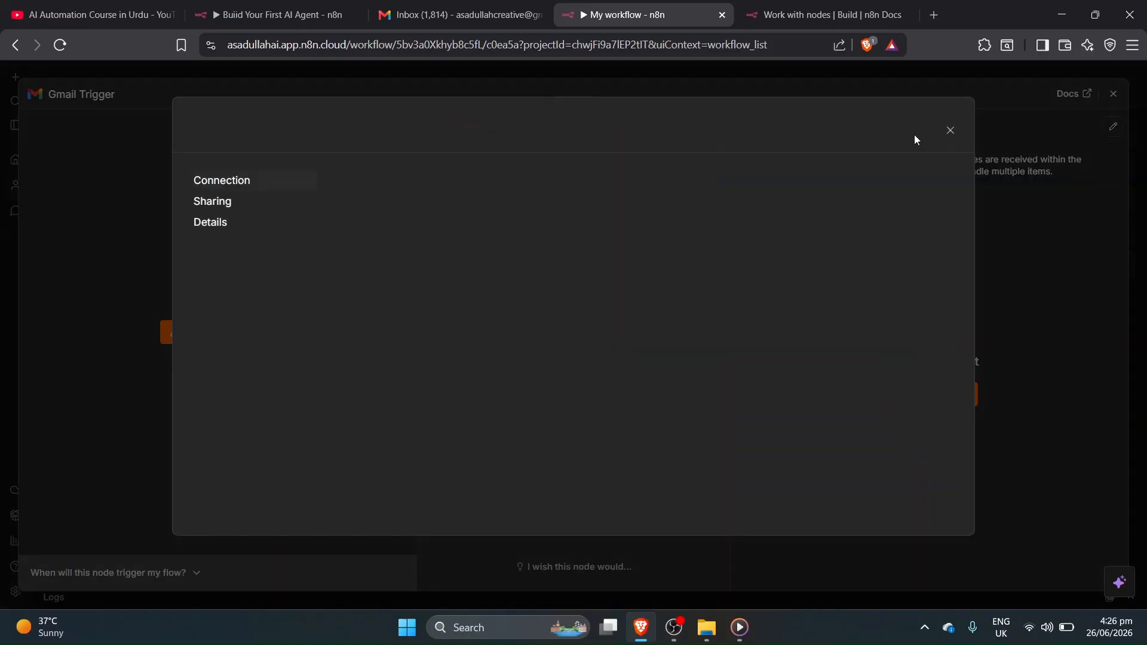
click(950, 128)
click(690, 176)
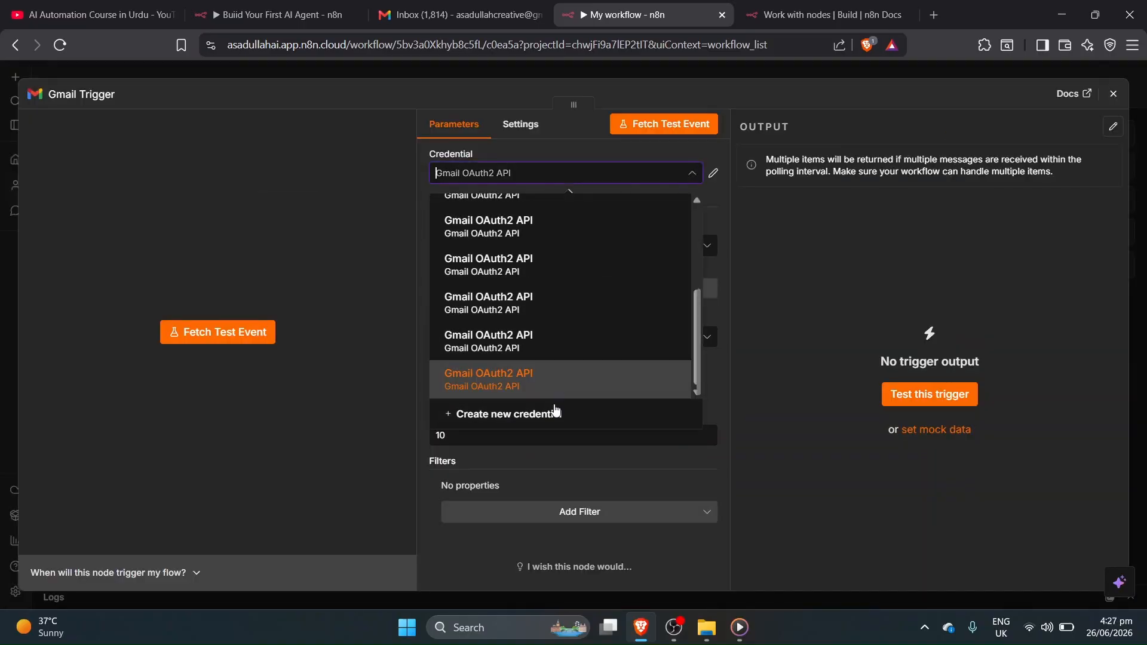
click(562, 416)
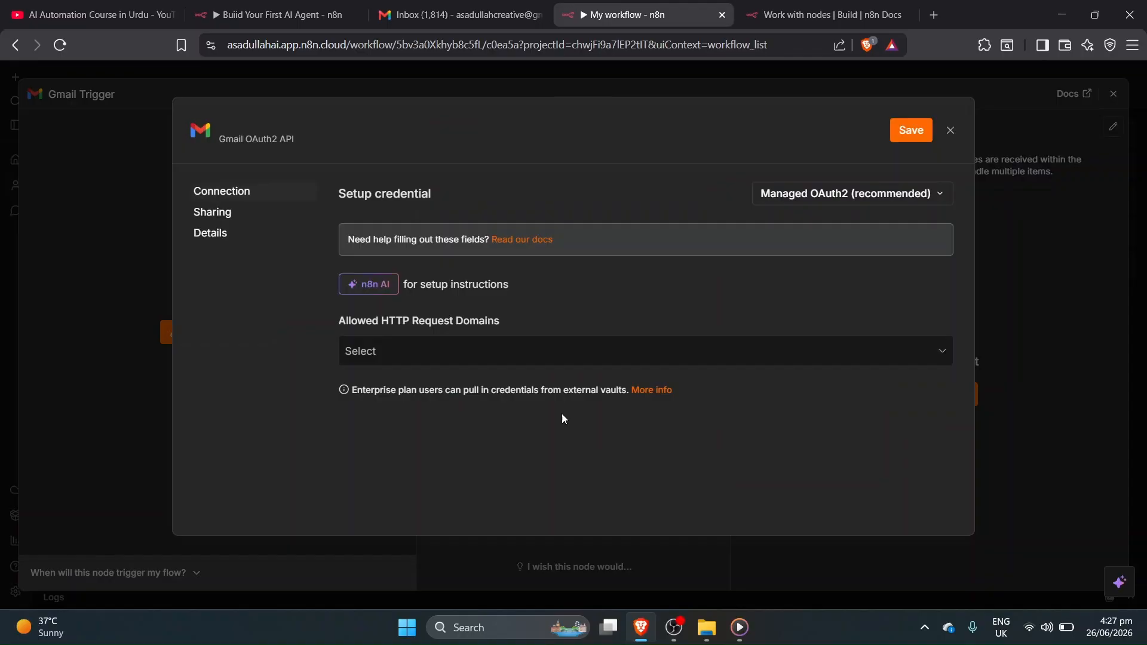
click(468, 350)
click(371, 389)
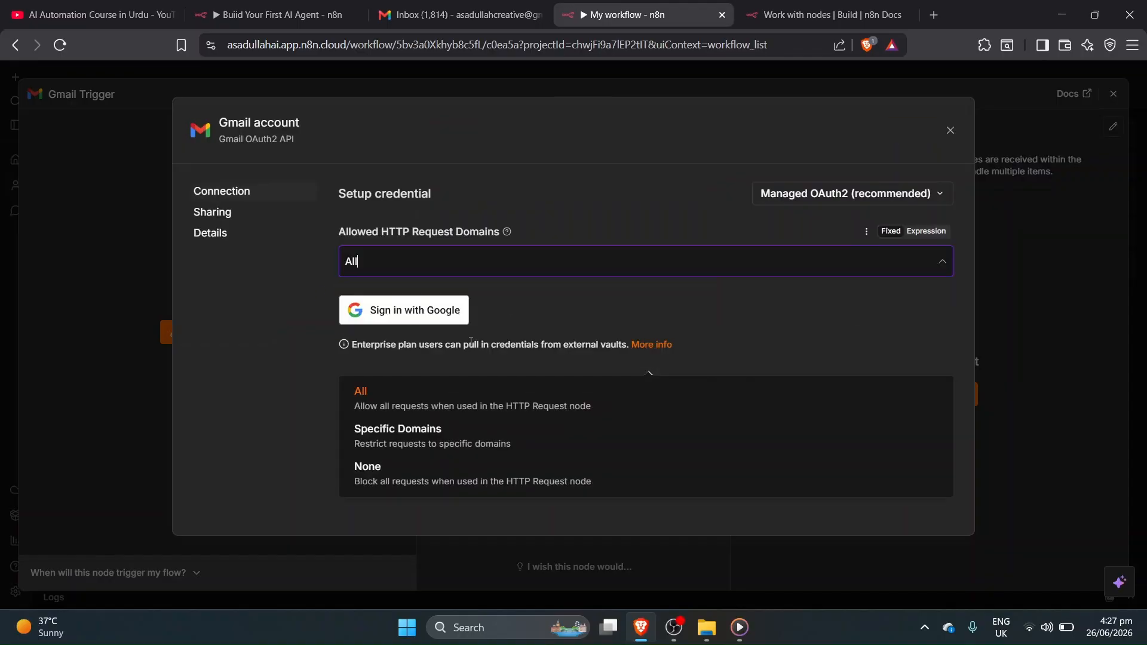
Connect the credential to the Google account, granting n8n.cloud ongoing access, and close the credential setup.
click(442, 315)
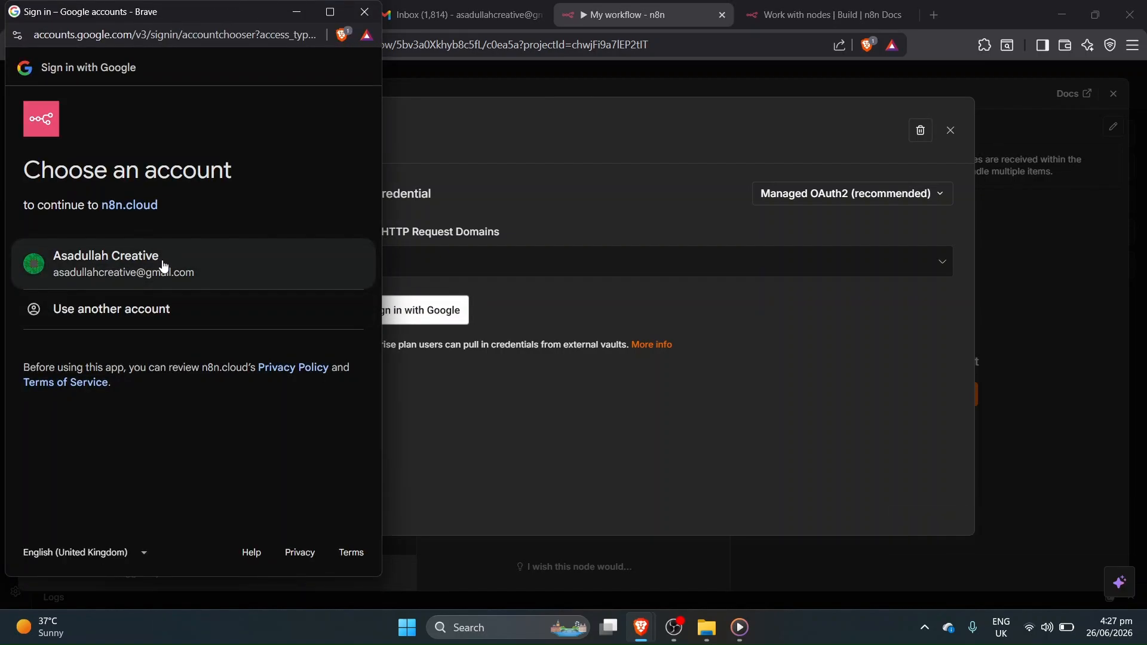
click(164, 263)
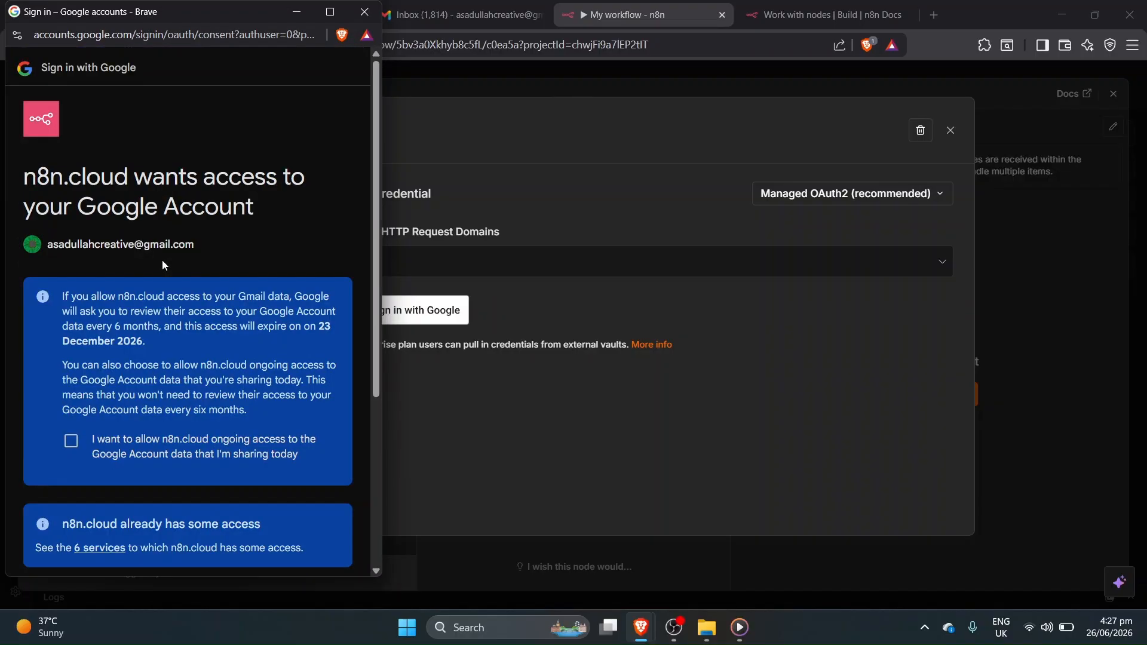
click(71, 441)
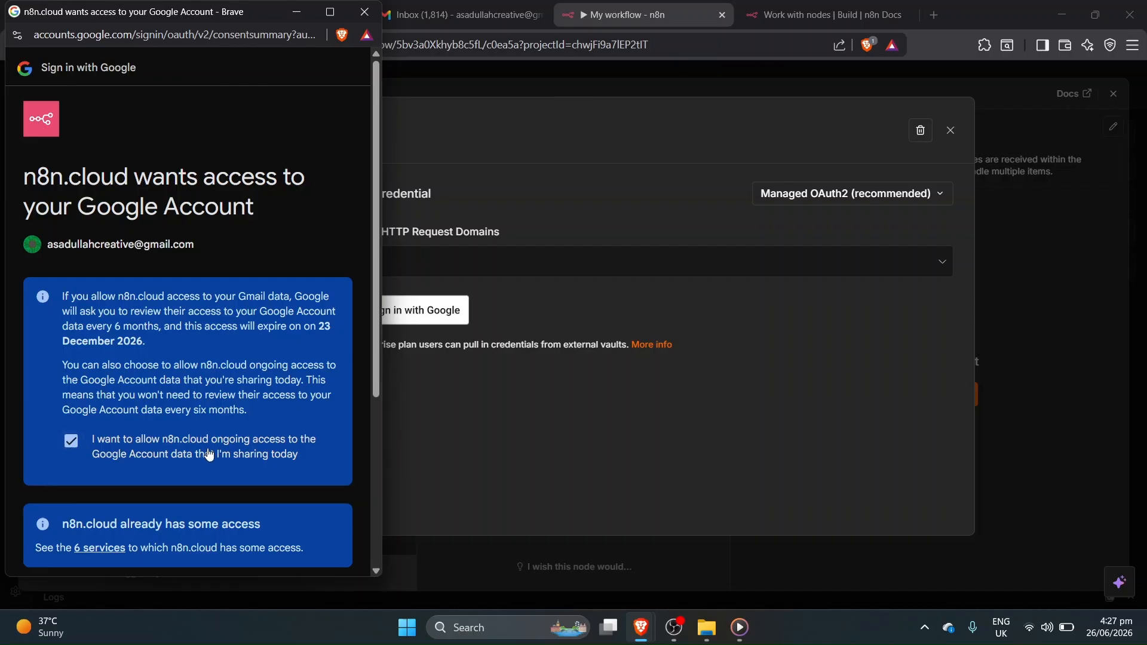
scroll(209, 455, down, 5)
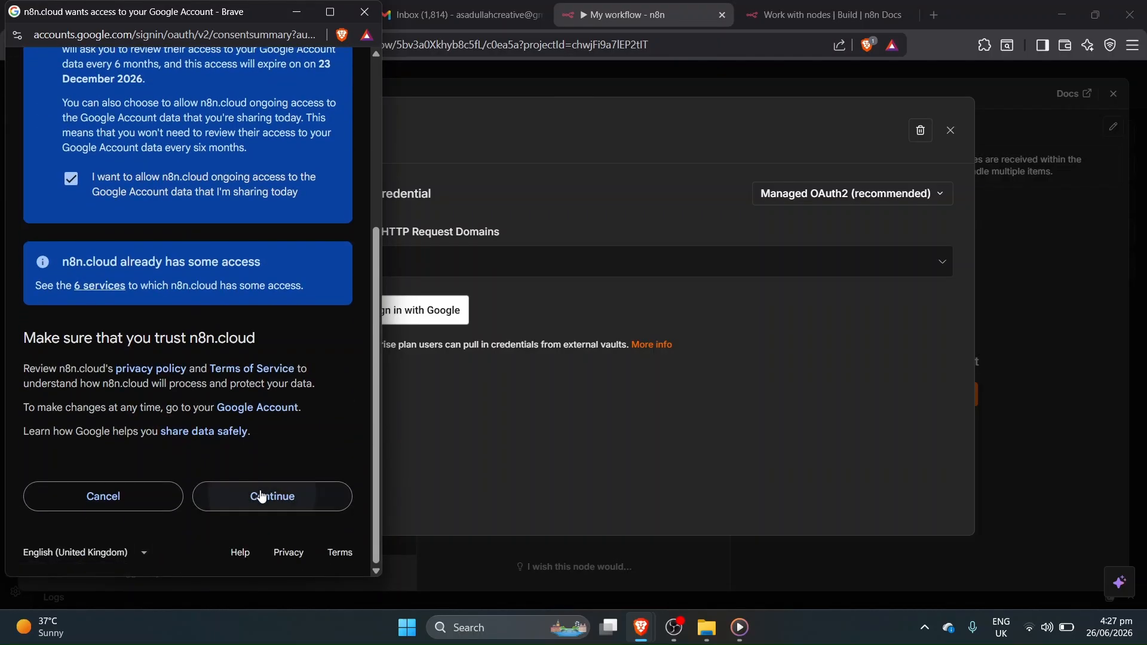
click(262, 496)
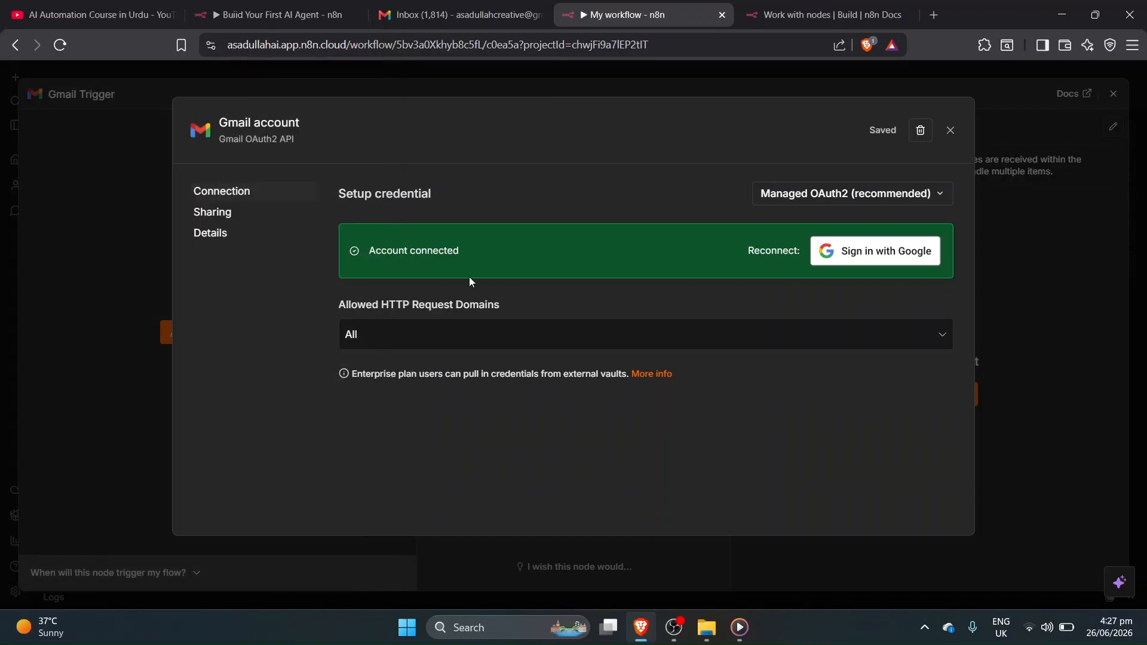
click(951, 130)
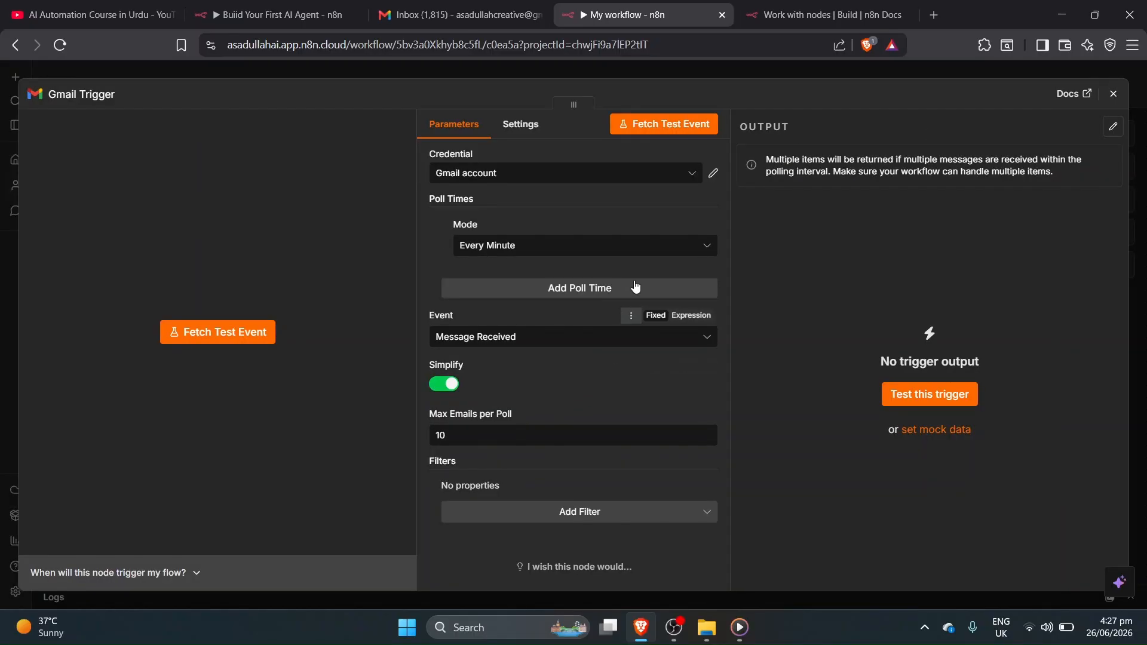
Fetch a test event with the Gmail Trigger and examine the output from the snippet through the labels, subject and sender.
click(693, 133)
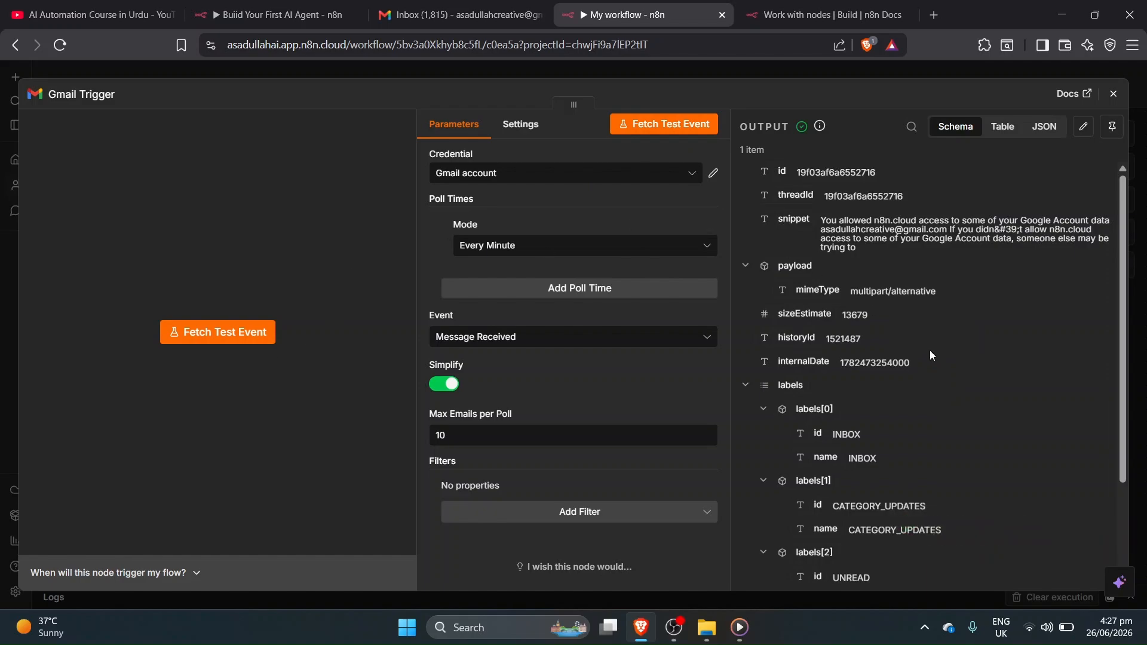
scroll(929, 350, down, 2)
scroll(929, 350, up, 2)
scroll(947, 286, down, 2)
scroll(821, 485, up, 2)
scroll(823, 485, down, 2)
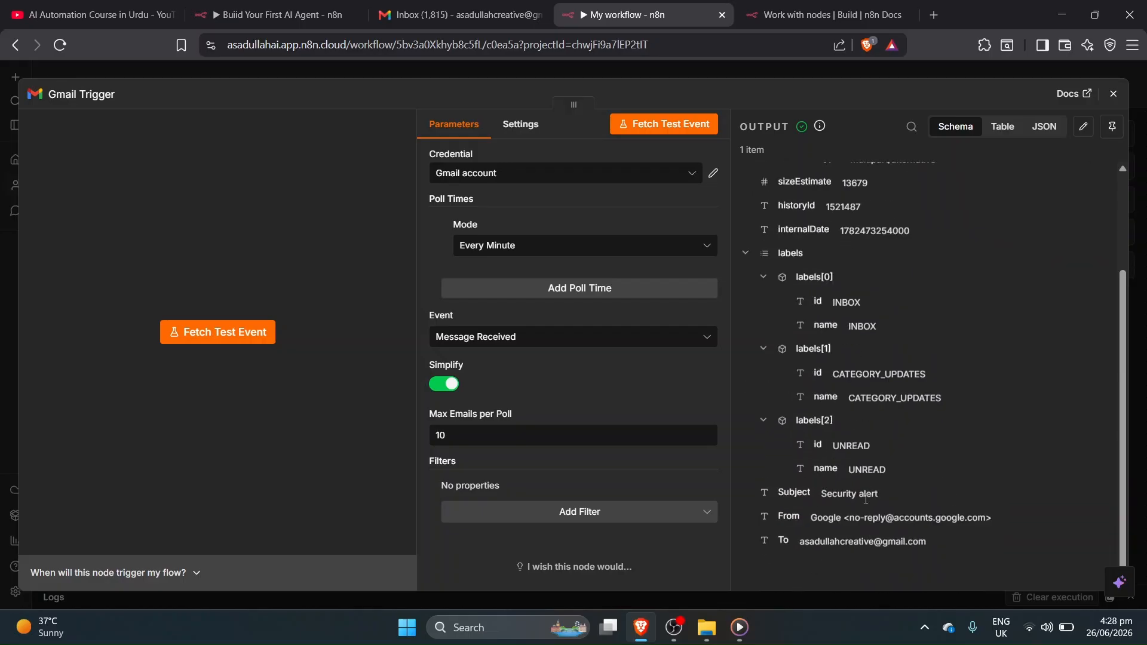
Delete the Google "Security alert" email from the Gmail inbox and fetch a new test event in the Gmail Trigger.
click(455, 15)
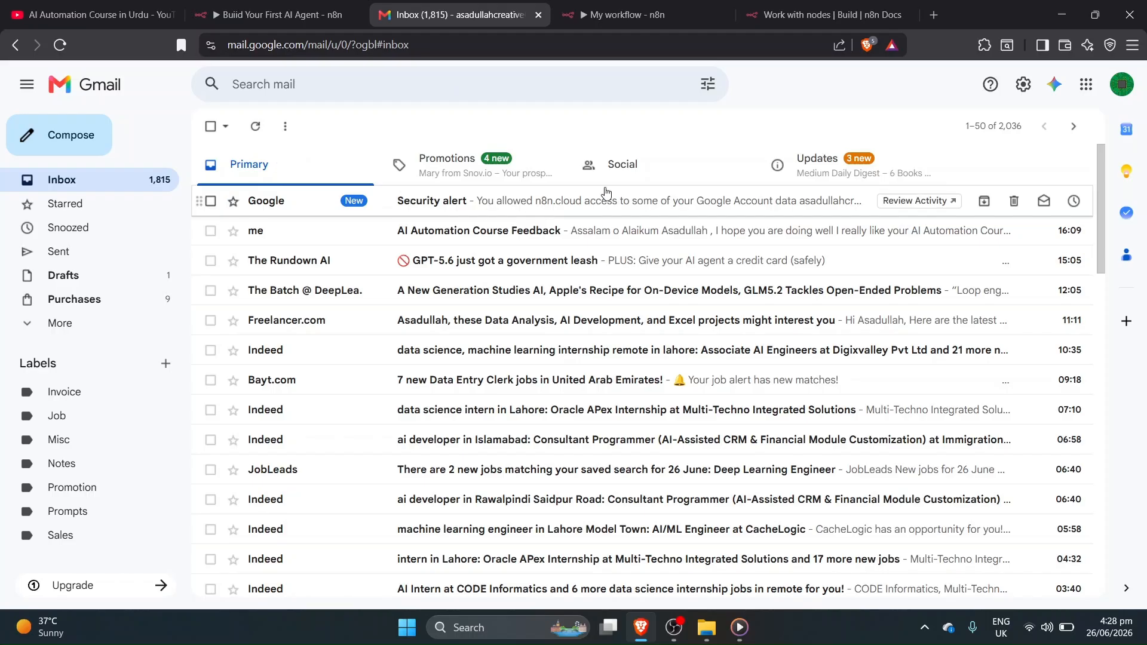
click(1010, 201)
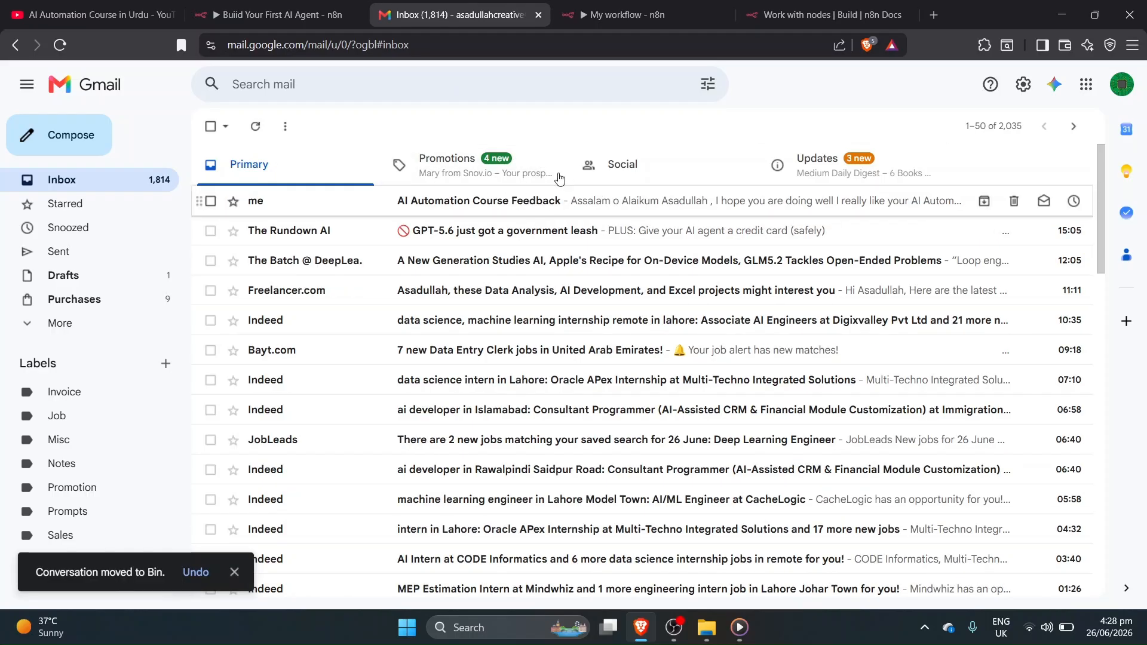
click(684, 6)
click(236, 339)
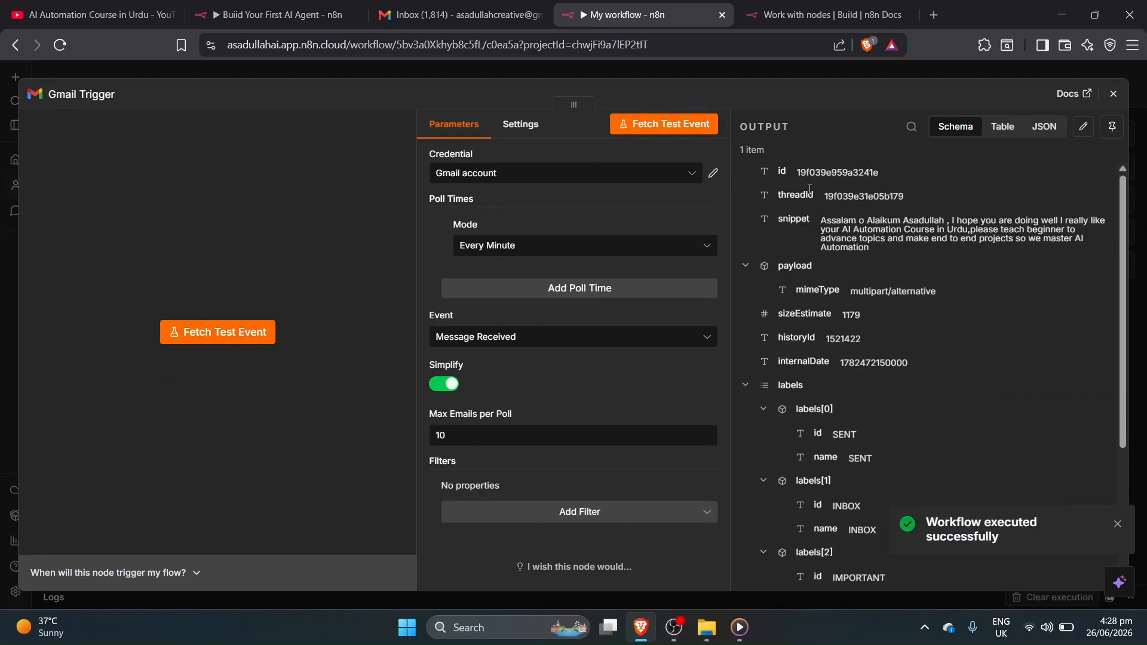
Compare the fetched email with the Gmail inbox, pin the trigger's output data, and close the Gmail Trigger.
click(465, 20)
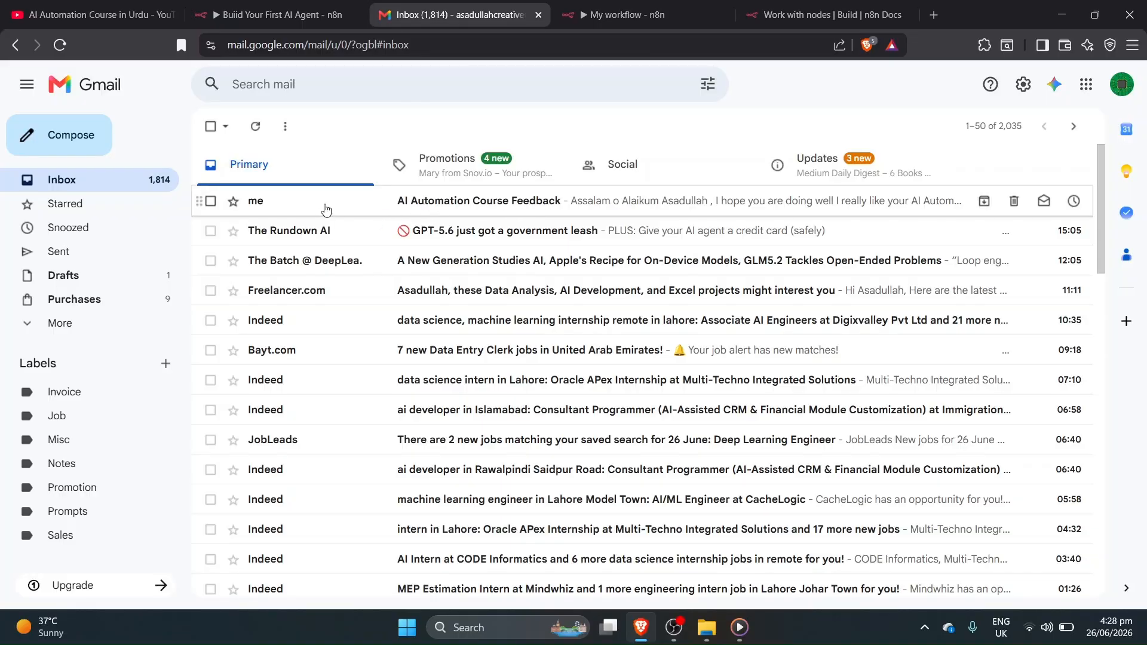
click(650, 16)
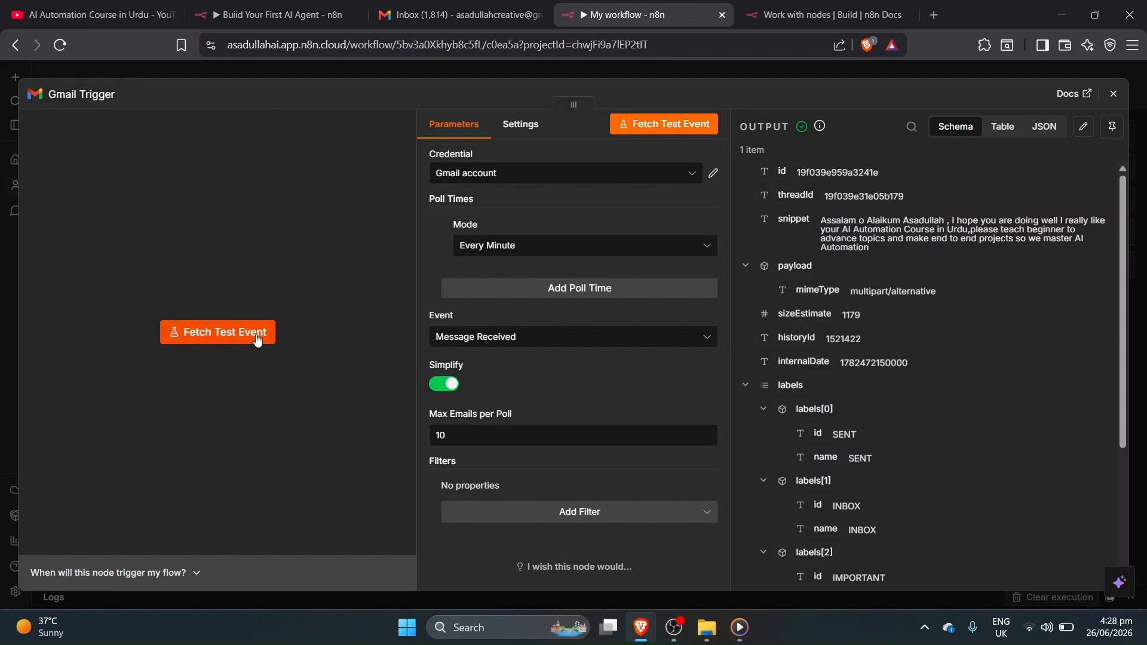
click(1110, 133)
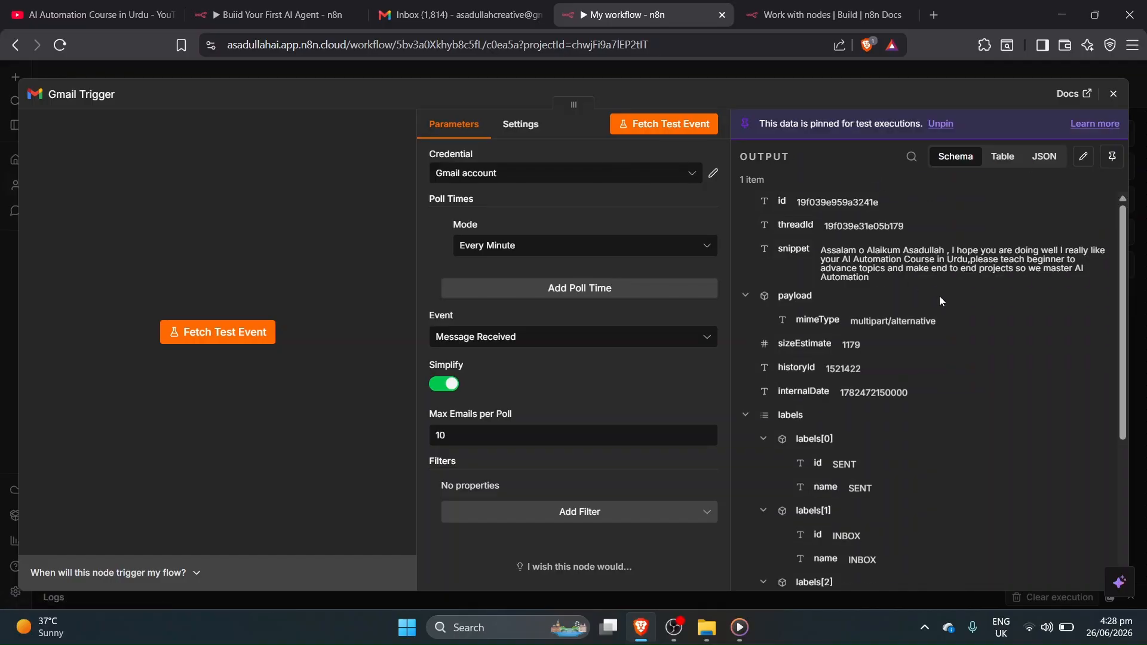
click(1113, 94)
Add an Edit Fields (Set) node connected after the Gmail Trigger in My workflow.
scroll(440, 333, right, 5)
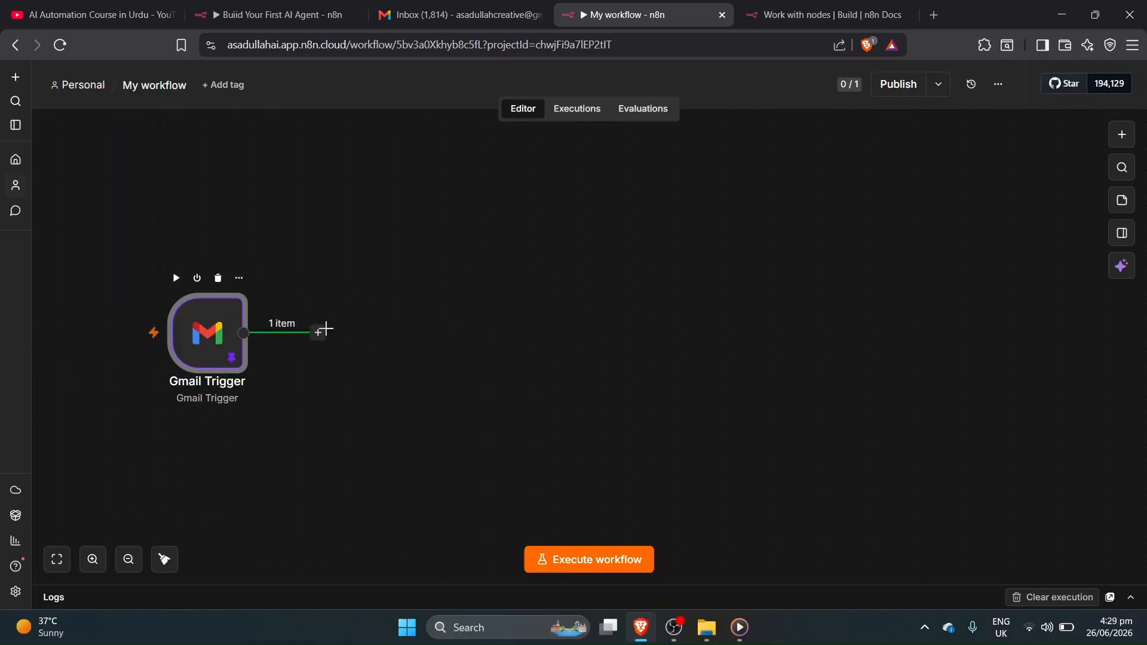
click(279, 13)
click(656, 11)
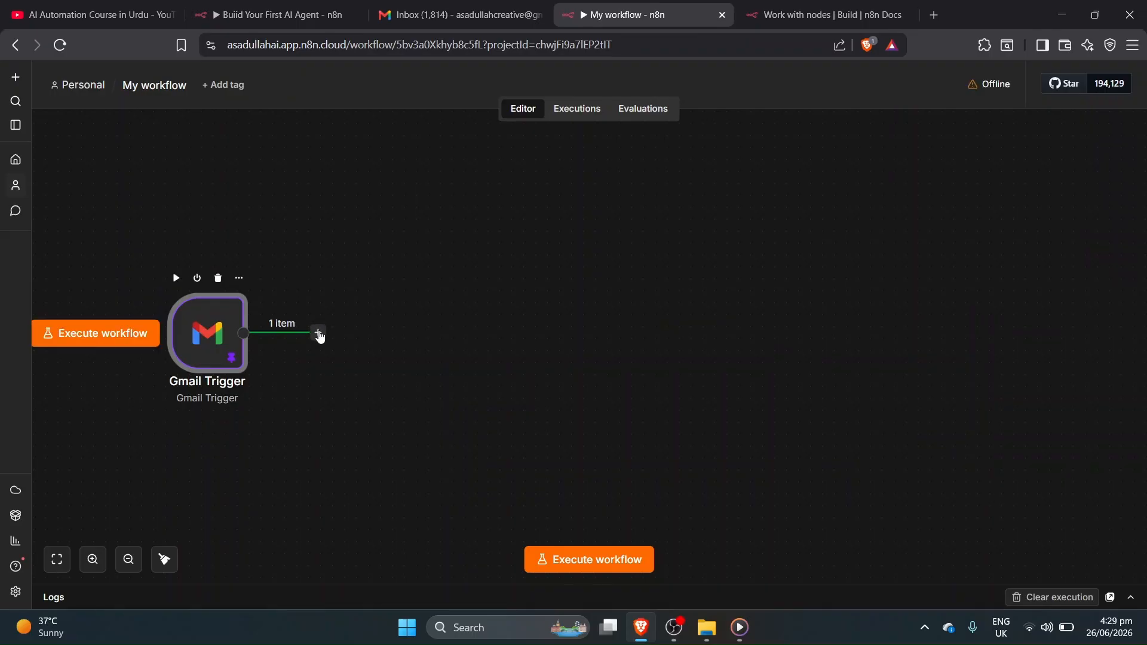
click(318, 332)
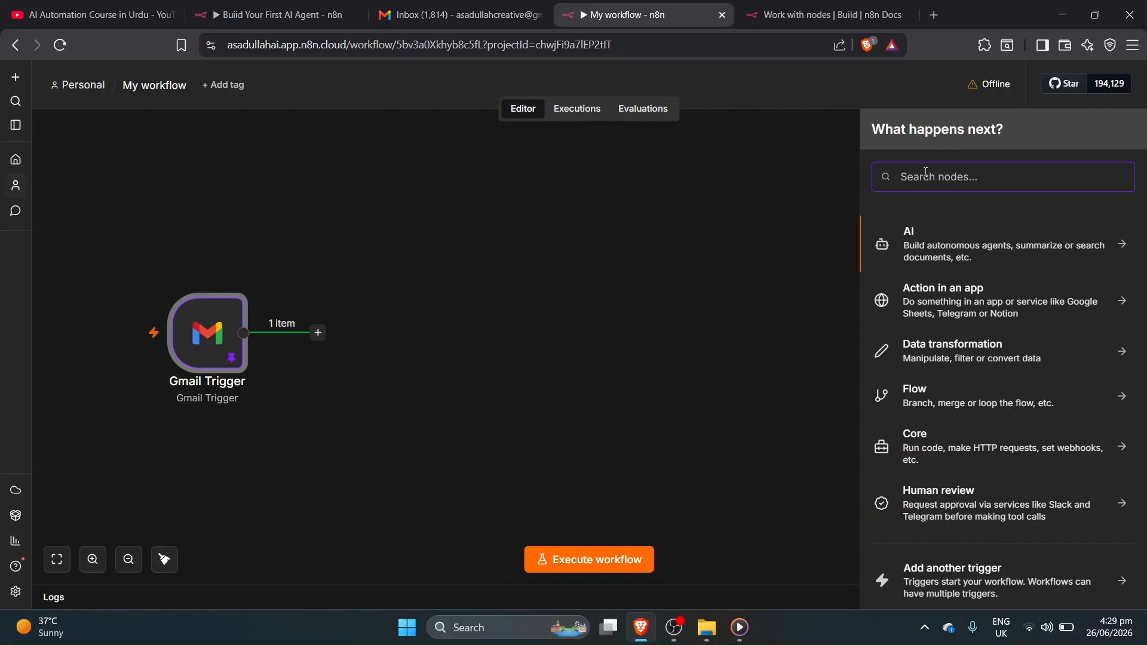
text(set)
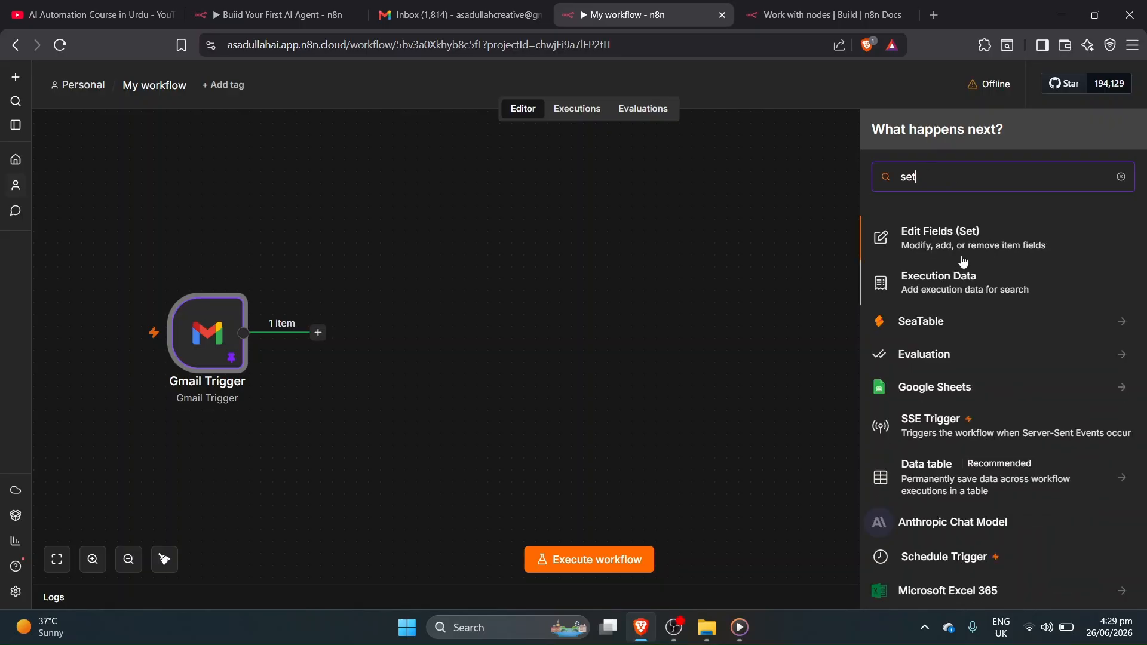
click(987, 235)
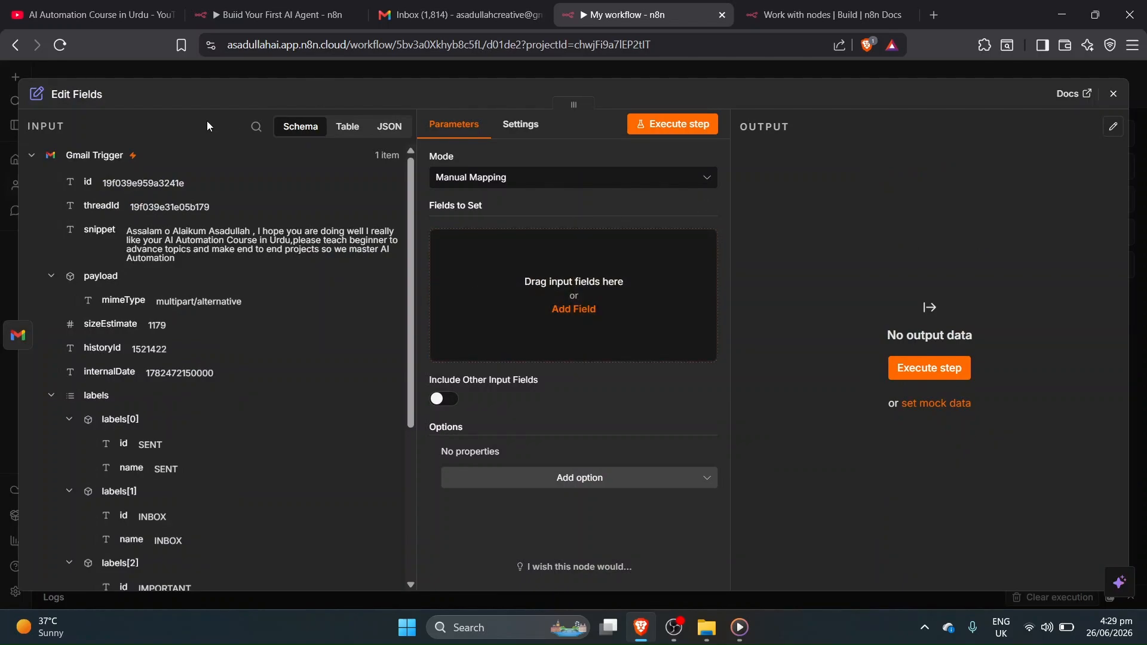
Search the web for "set node in n8n" and read the introduction of the n8n Docs page Edit Fields (Set).
click(824, 14)
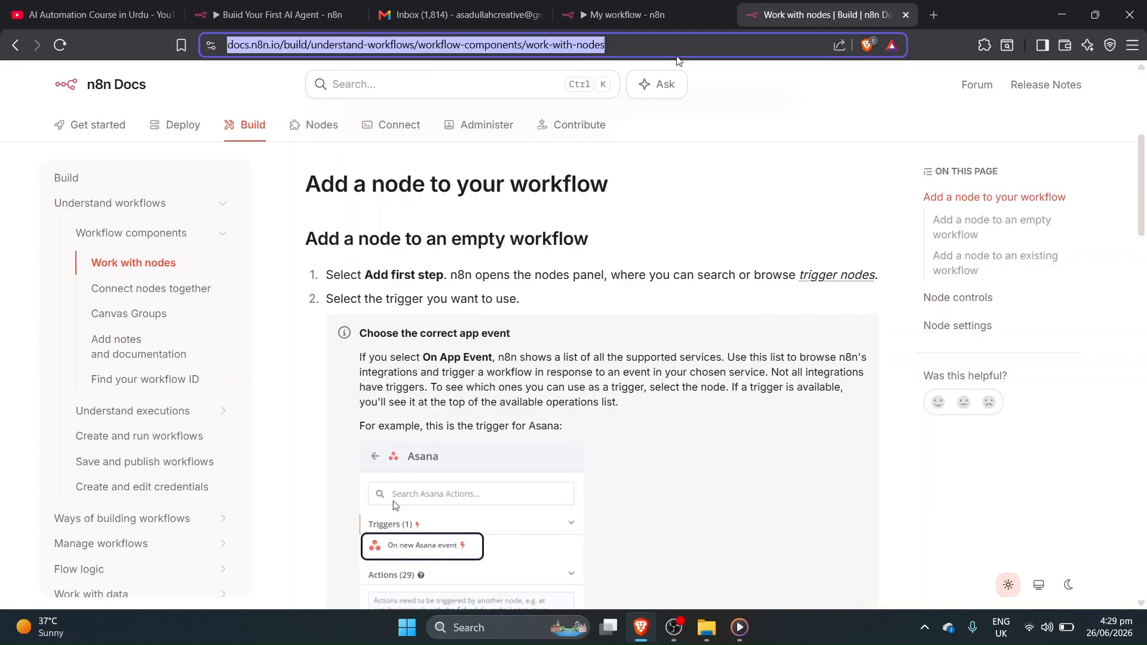
text(set node in n8n)
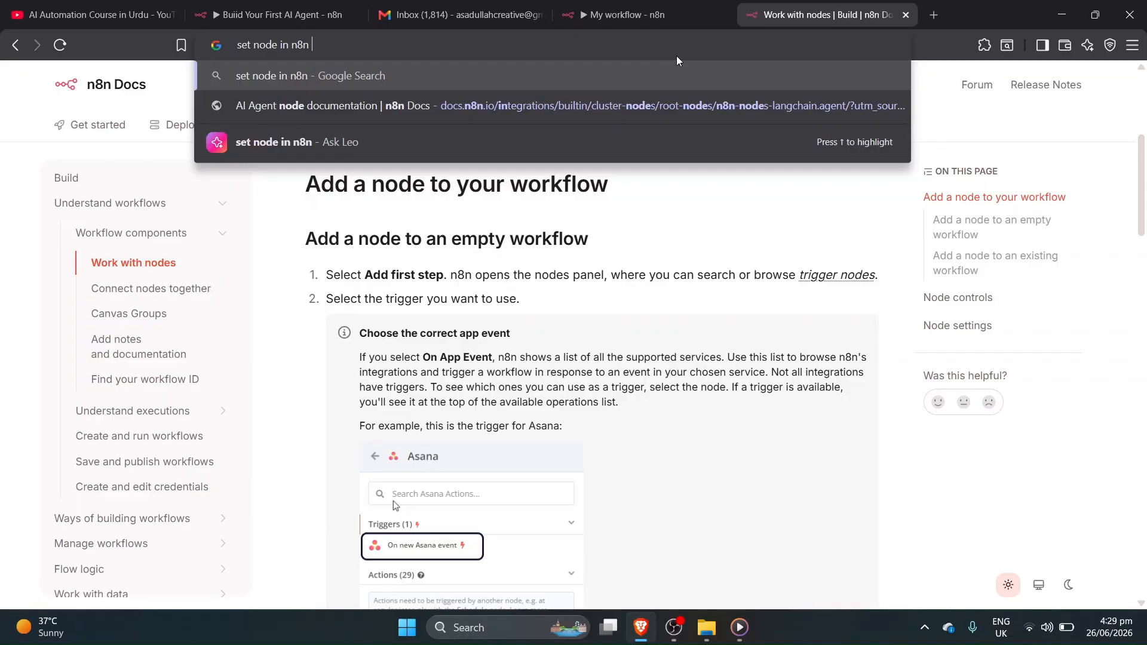
key(Return)
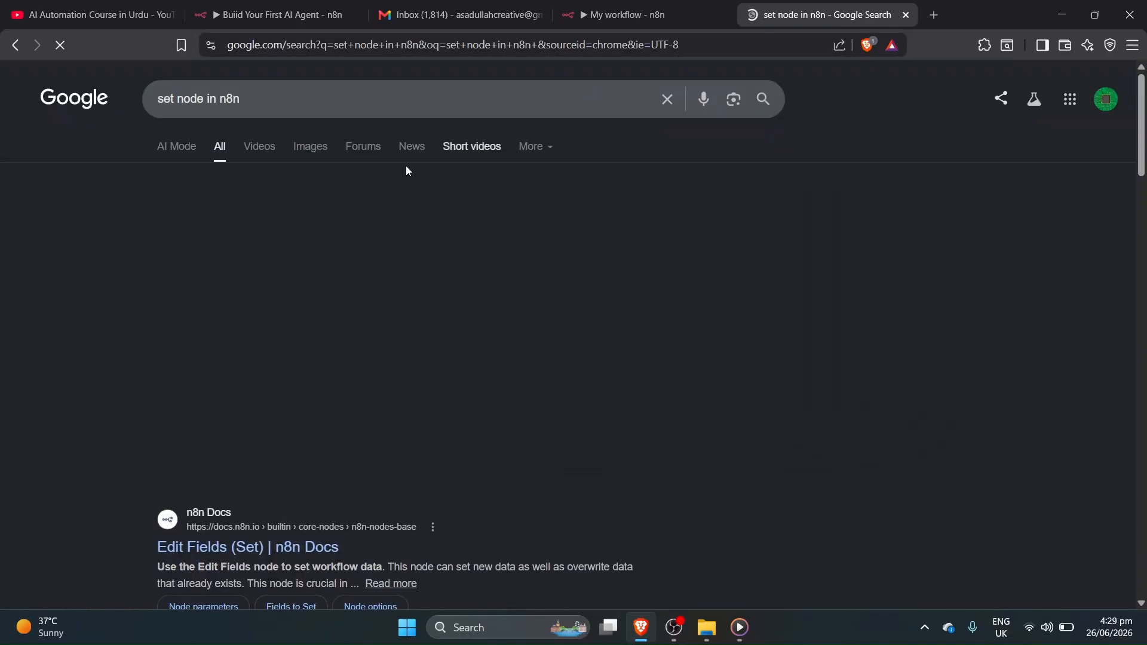
scroll(314, 312, down, 5)
click(264, 354)
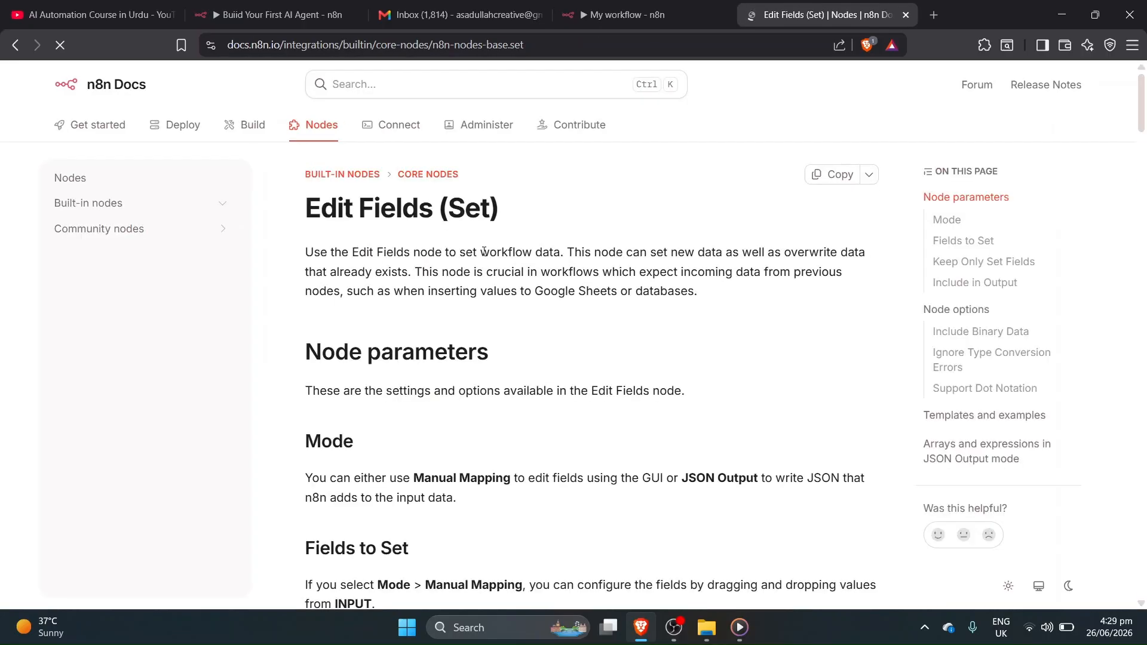
drag(483, 252, 600, 251)
click(442, 251)
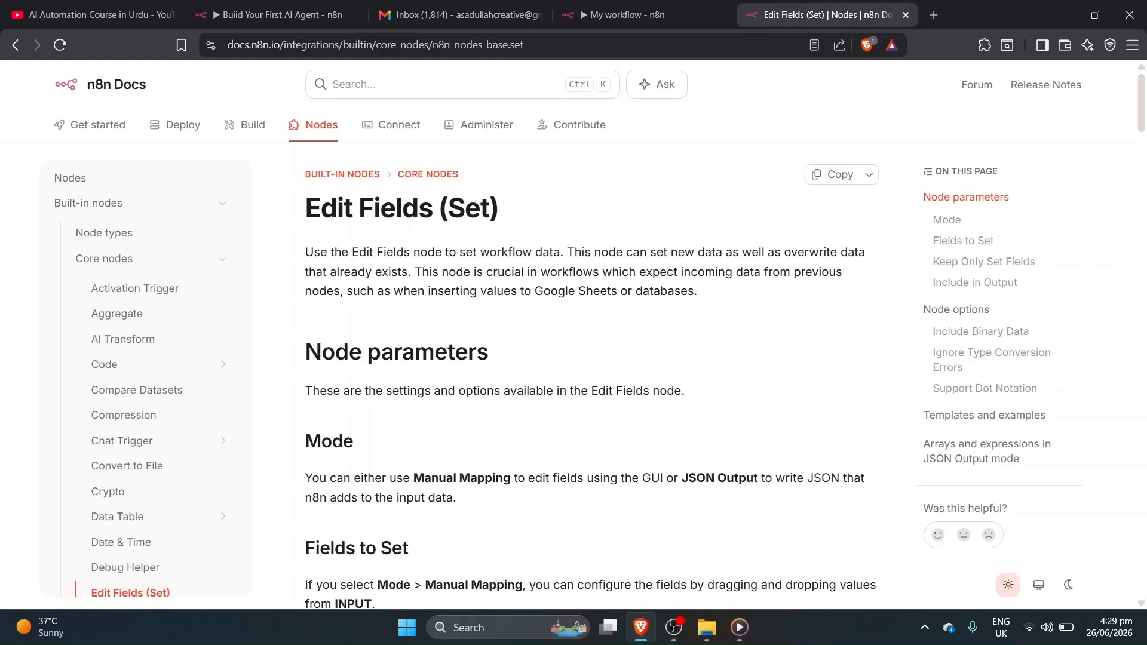
Return to My workflow and add a string field named "from" in the Edit Fields node.
click(624, 16)
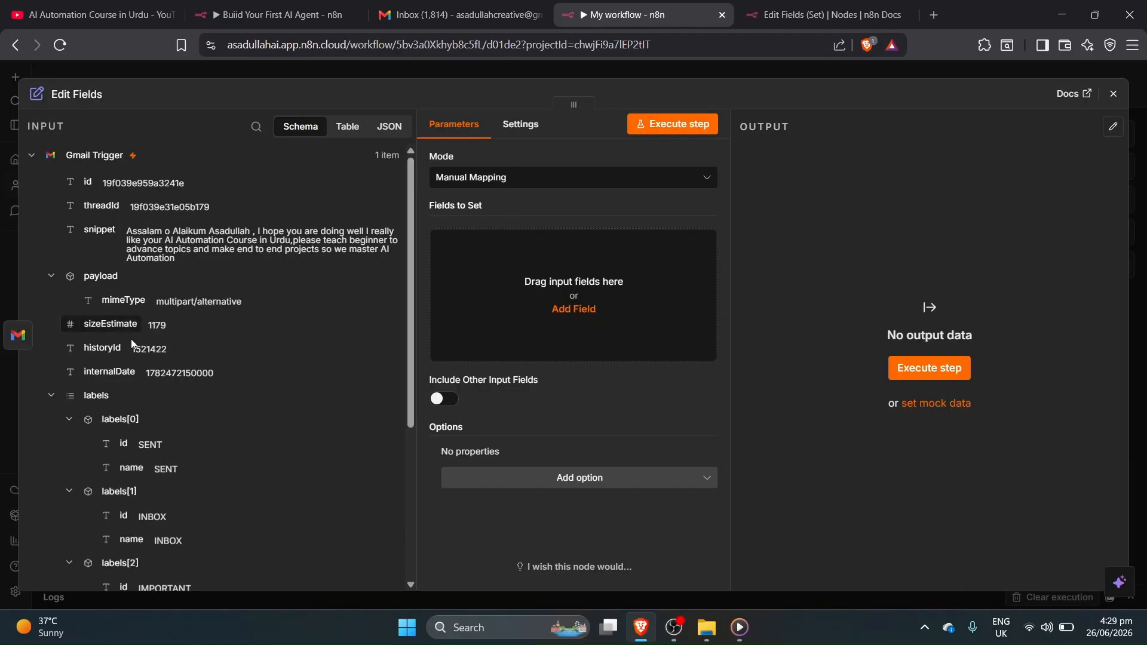
scroll(124, 538, down, 3)
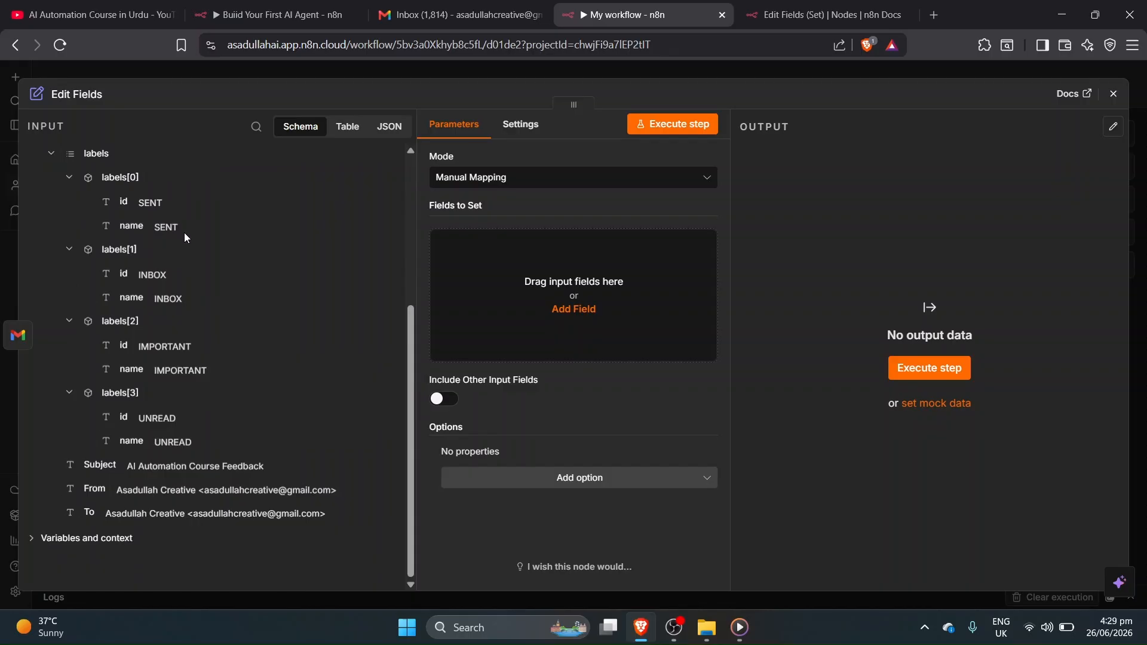
scroll(48, 537, up, 3)
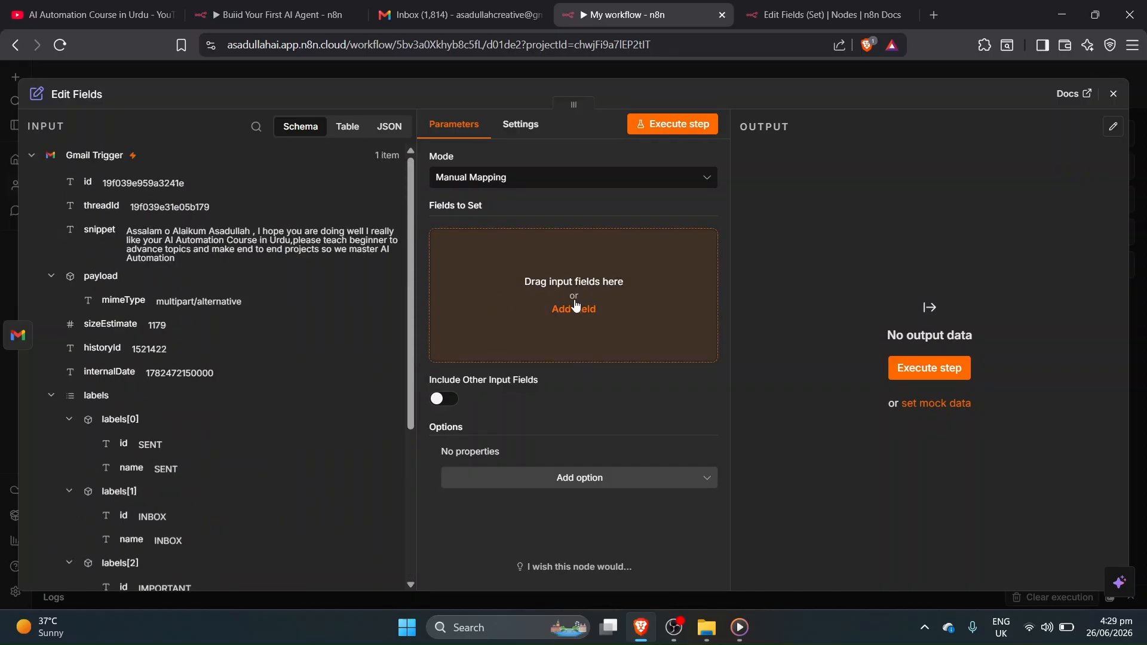
click(576, 306)
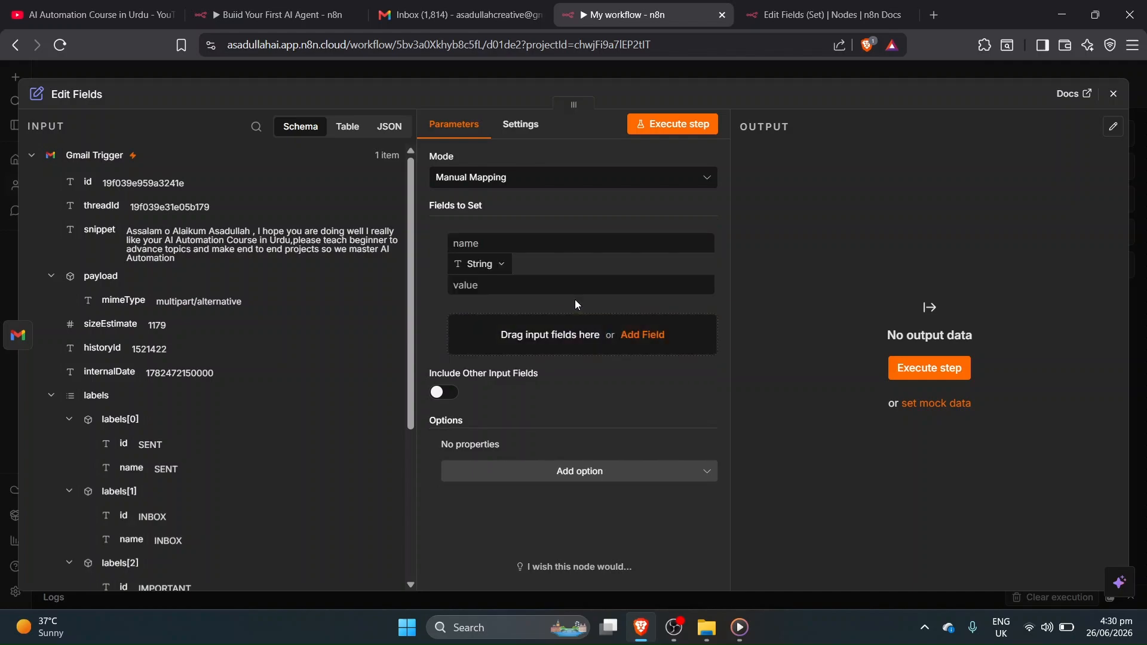
click(557, 242)
text(from)
key(Tab)
key(Tab)
double_click(475, 243)
click(523, 235)
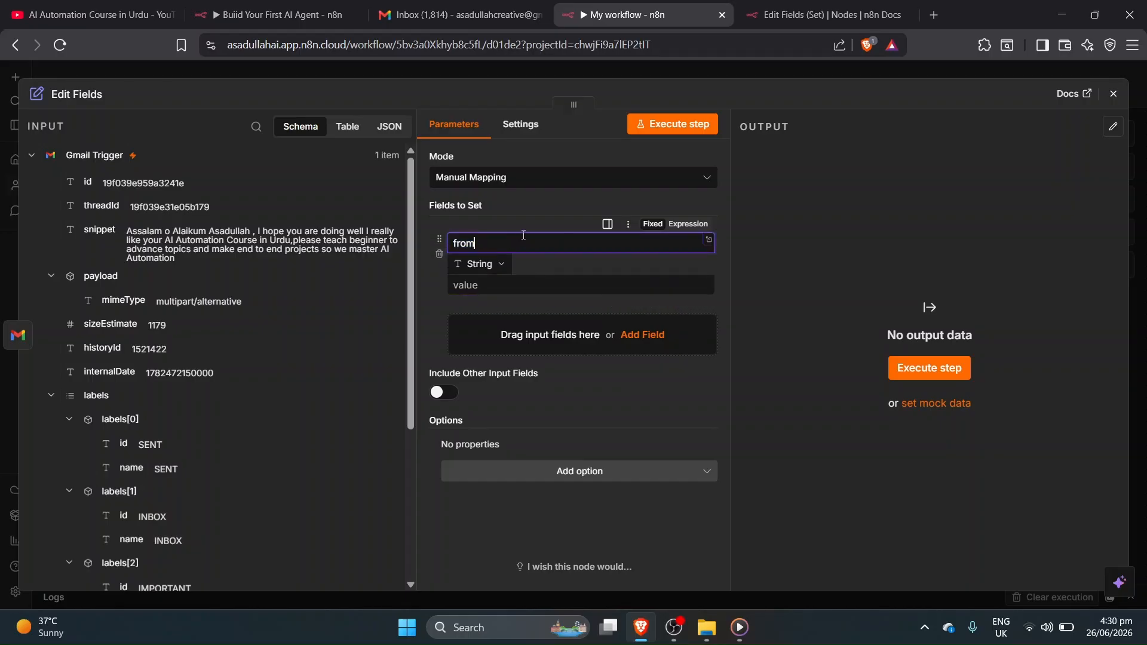
Map the Gmail Trigger's From value to the "from" field's value.
scroll(221, 400, down, 4)
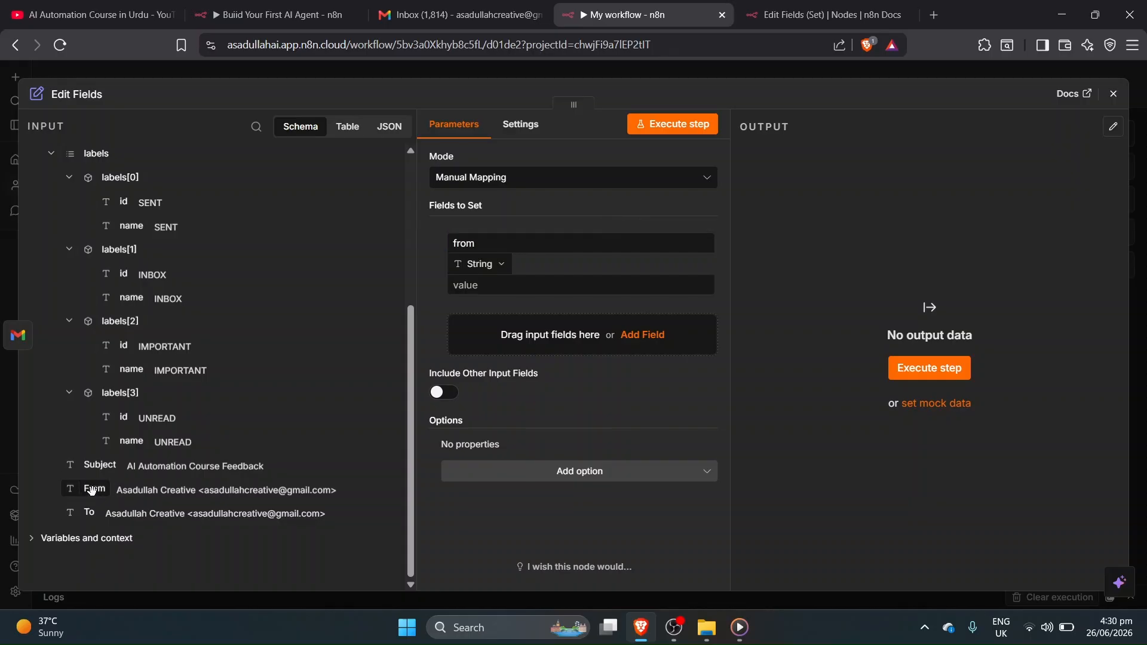
drag(91, 489, 164, 435)
drag(317, 348, 495, 289)
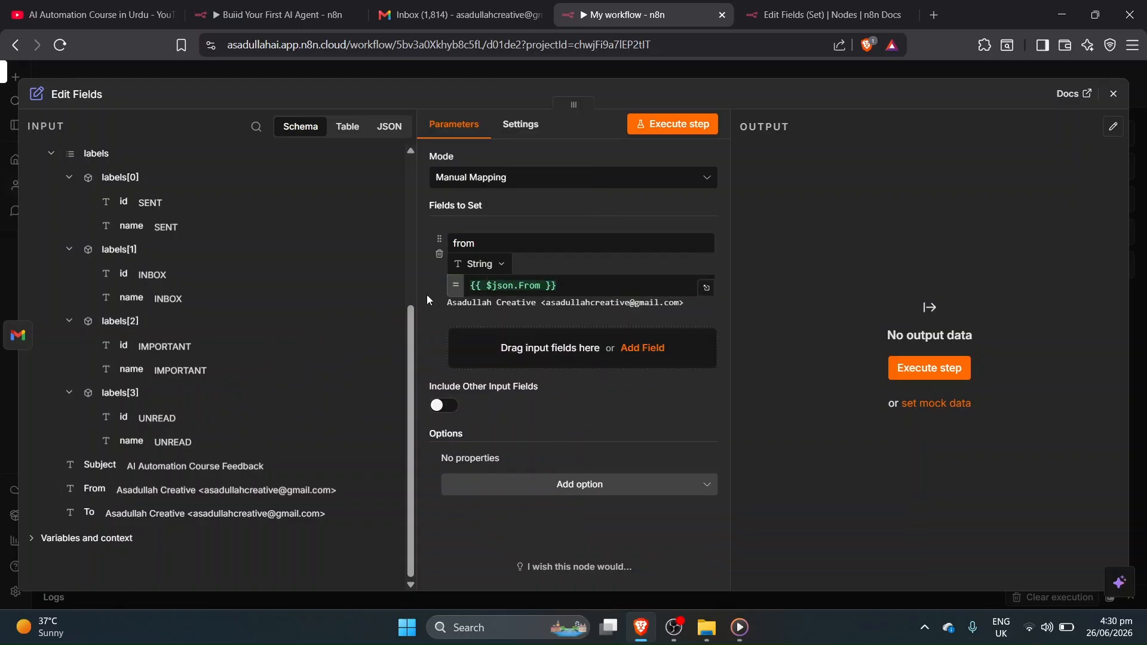
Add a string field named "emailBody" and map its value to the Gmail Trigger's snippet.
click(642, 347)
text(email)
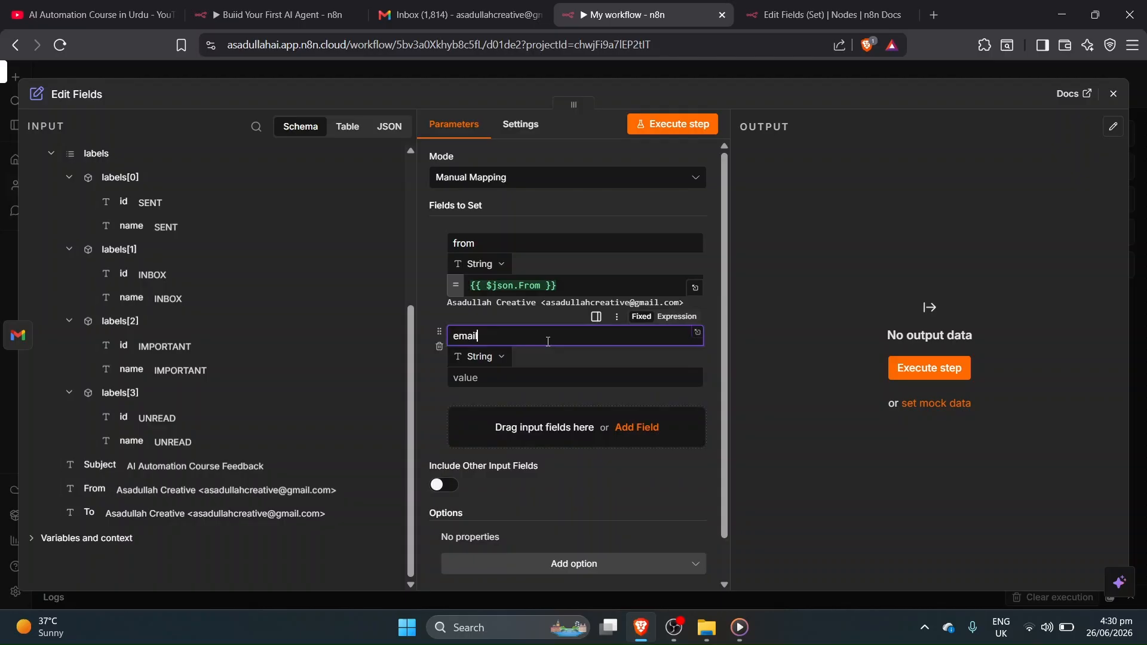
text(Body)
key(Tab)
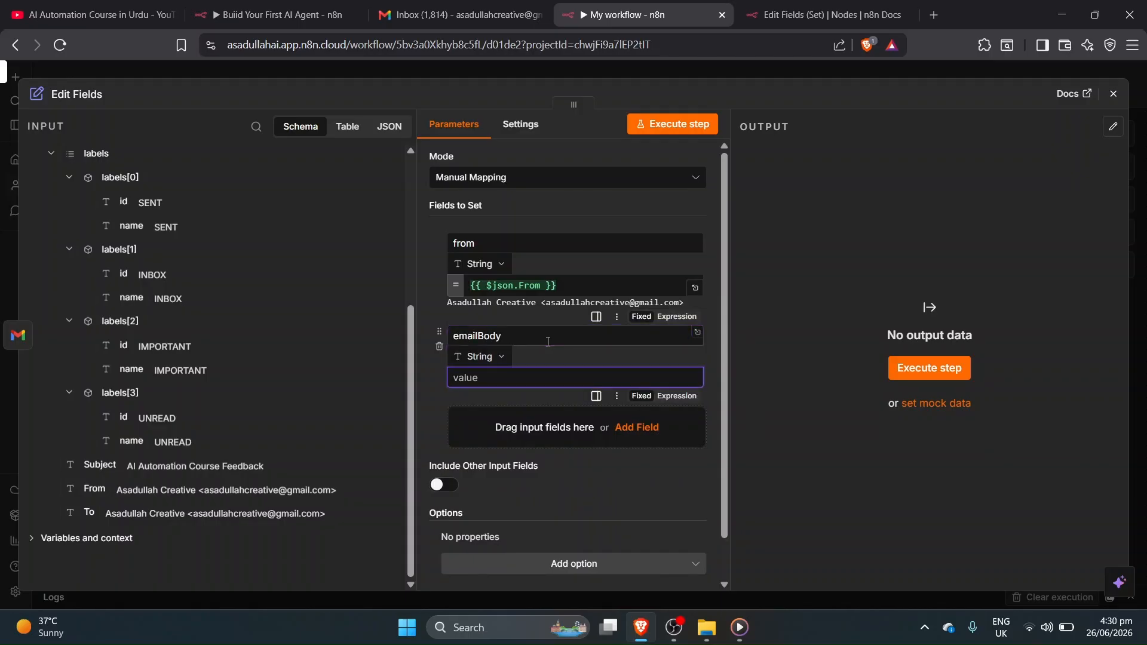
scroll(210, 287, up, 5)
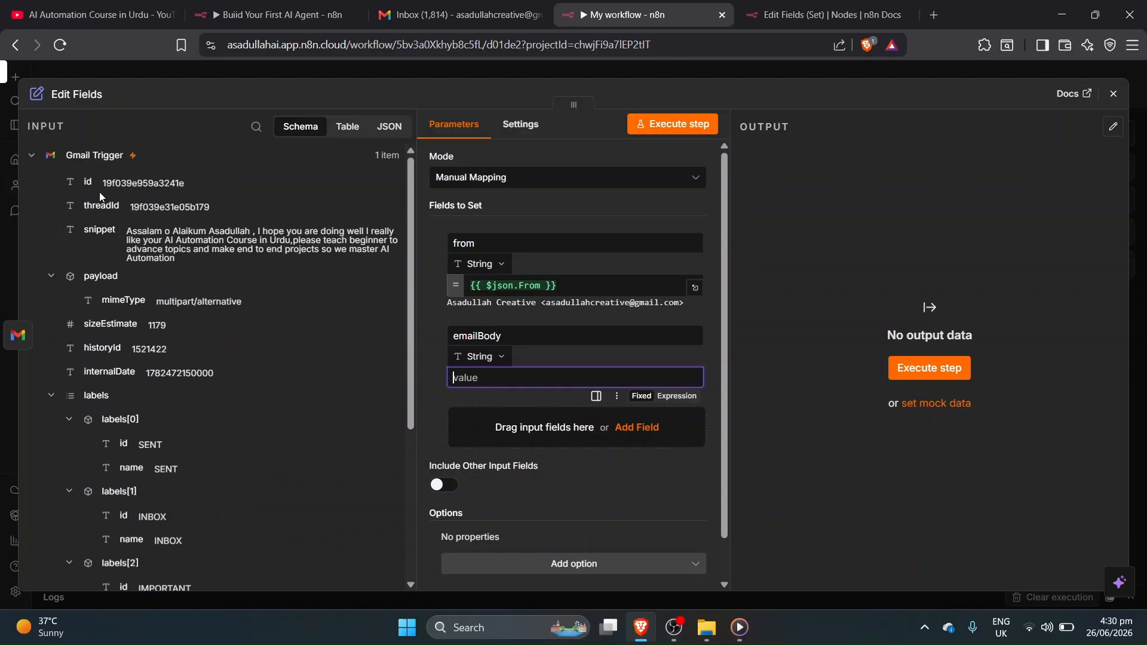
drag(99, 230, 478, 379)
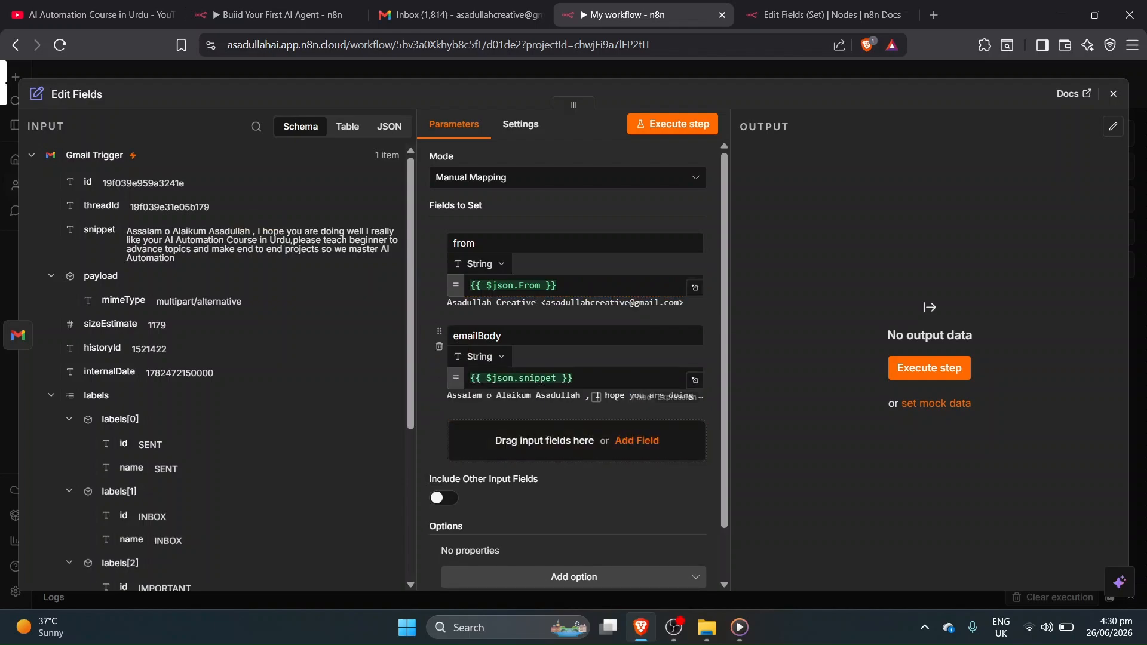
Add a string field named "threadId" and map its value to the Gmail Trigger's threadId.
click(581, 458)
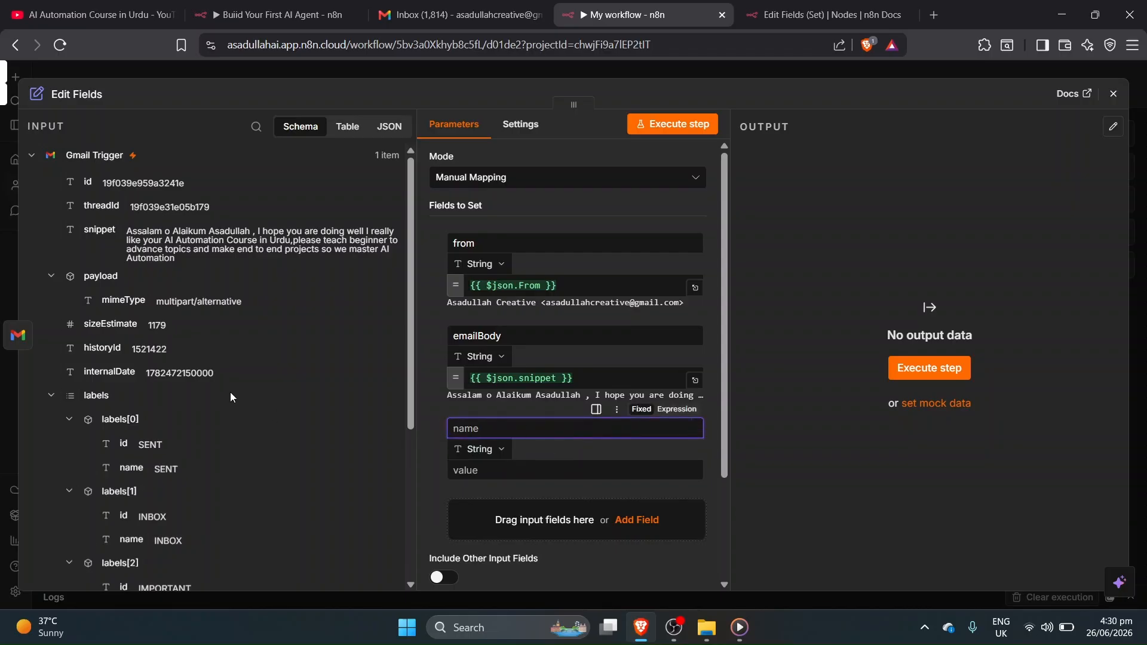
text(threadi)
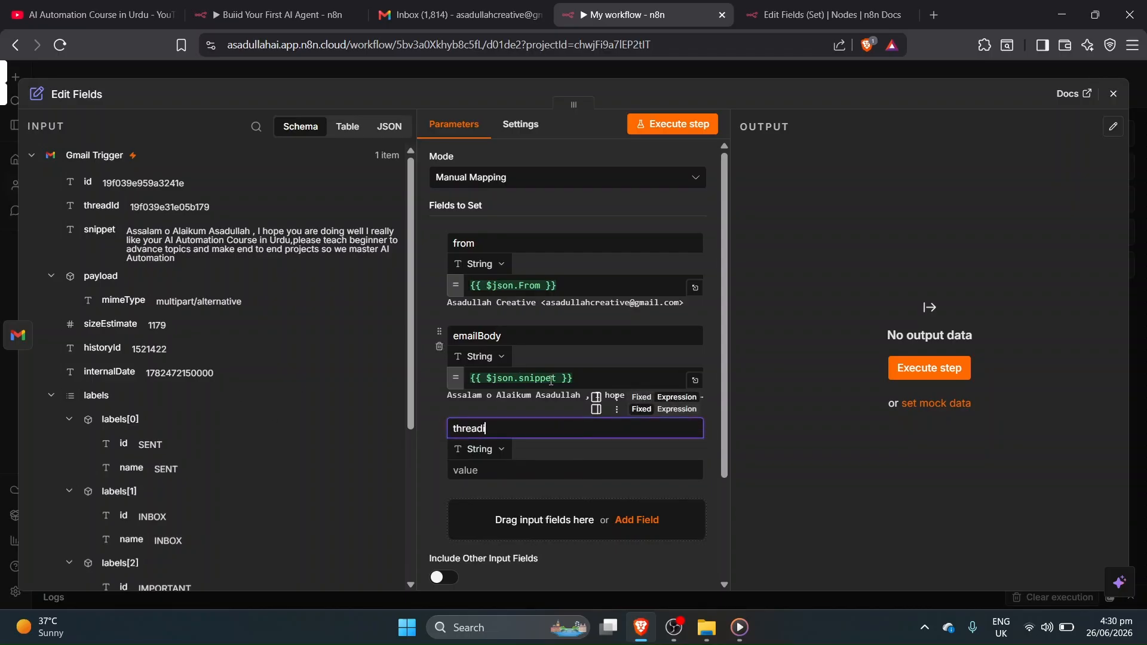
text(d)
drag(99, 206, 472, 470)
Add a string field named "Subject" and map its value to the Gmail Trigger's Subject.
scroll(428, 467, down, 3)
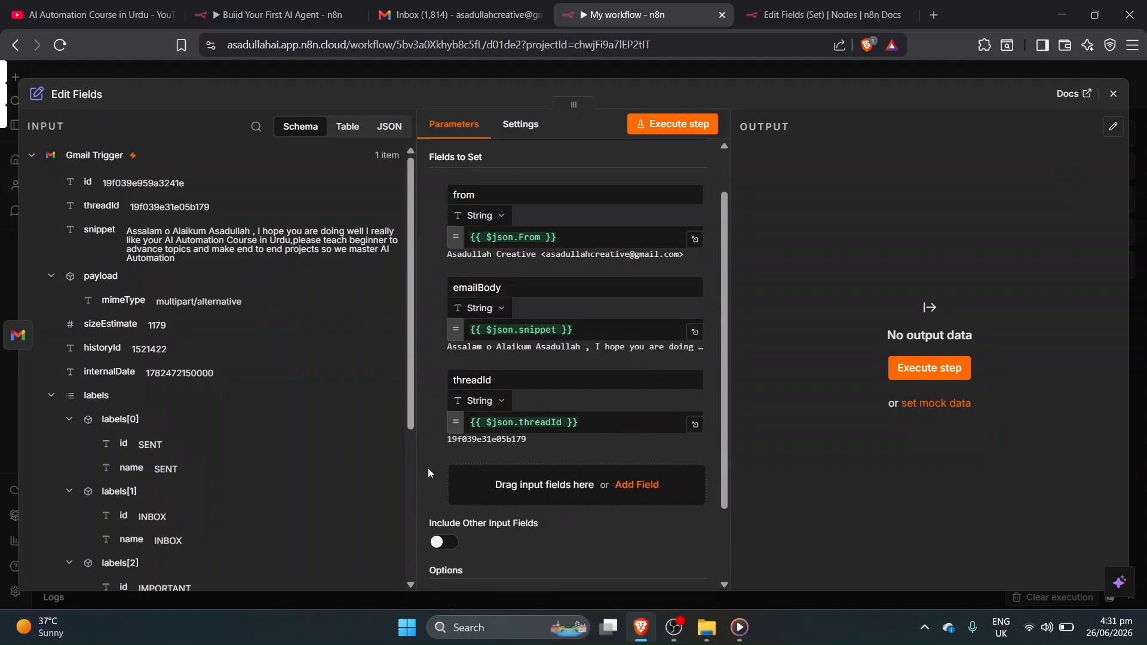
scroll(234, 468, down, 5)
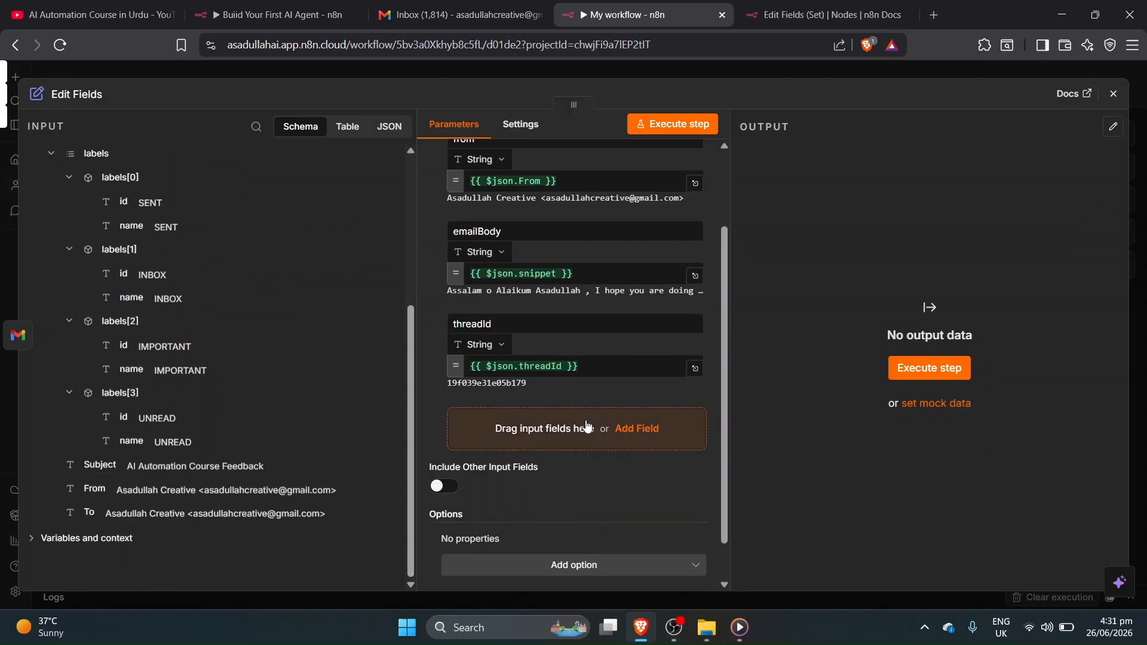
click(582, 426)
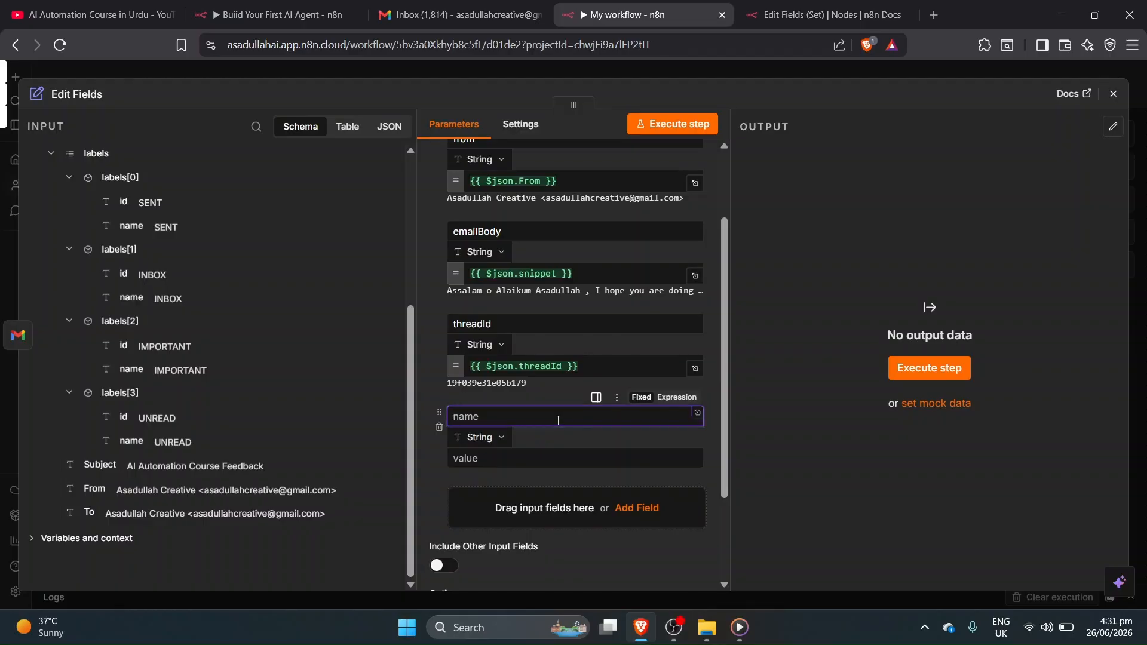
text(Subjecct)
drag(101, 465, 475, 459)
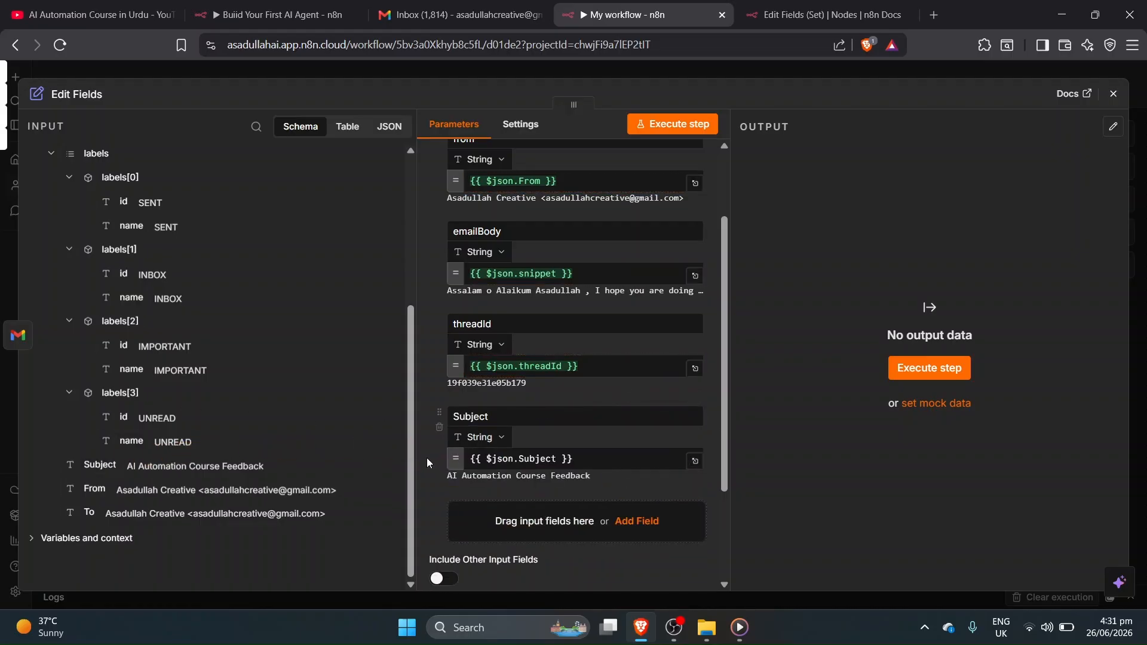
Review the mapped fields and execute the Edit Fields node.
scroll(430, 315, up, 2)
scroll(427, 352, down, 2)
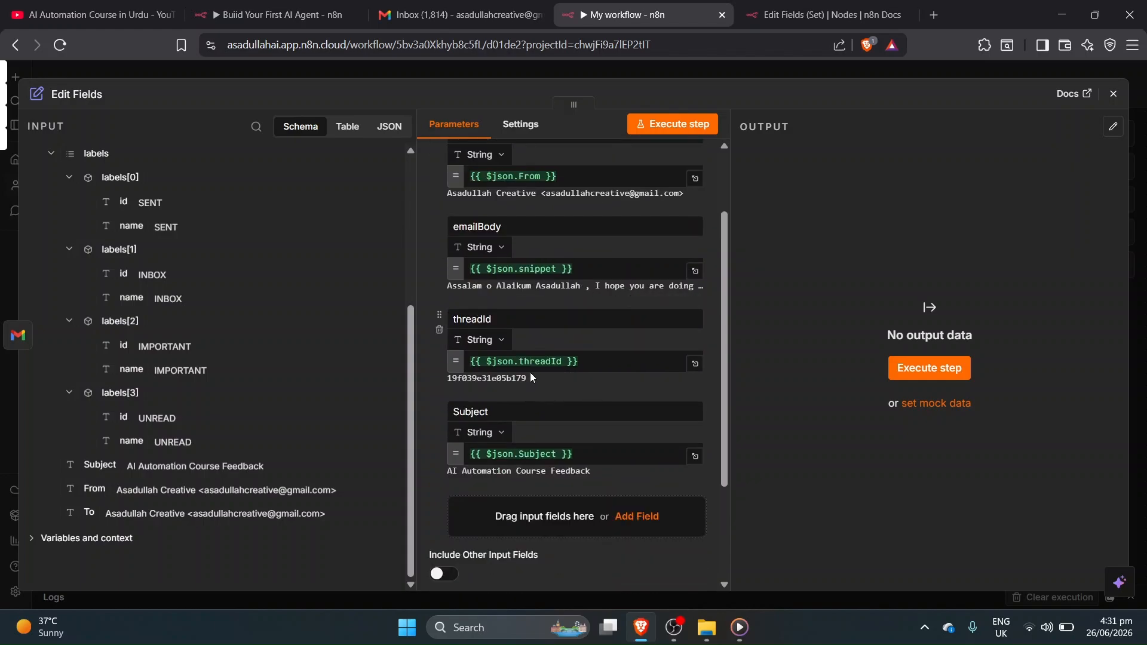
scroll(529, 372, up, 2)
scroll(264, 328, up, 5)
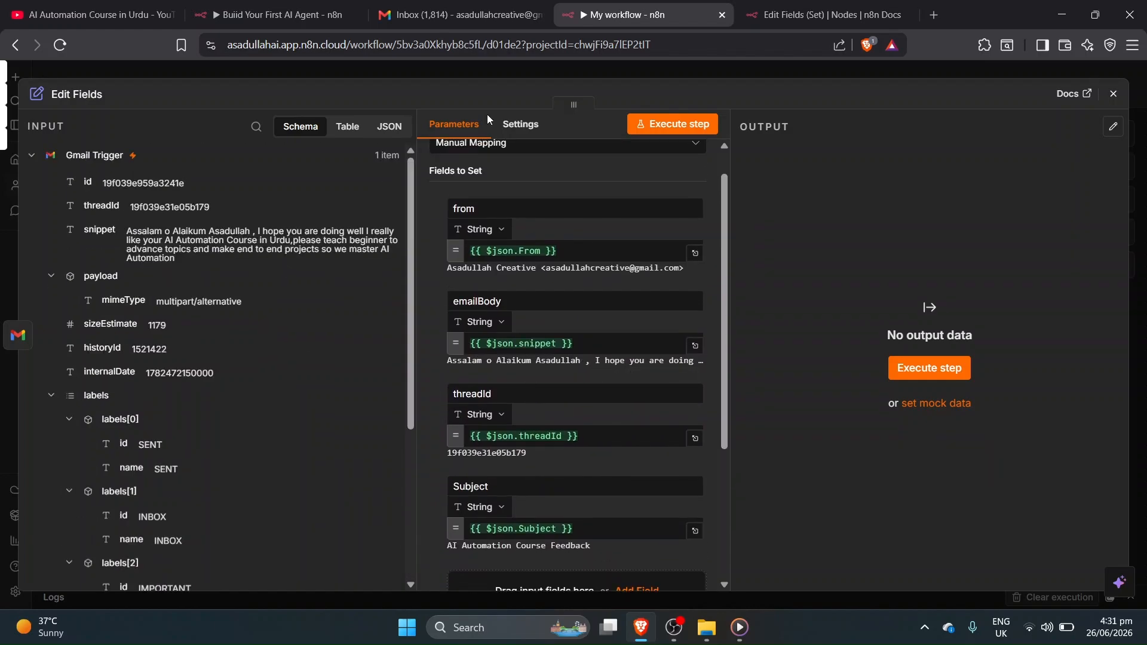
click(679, 126)
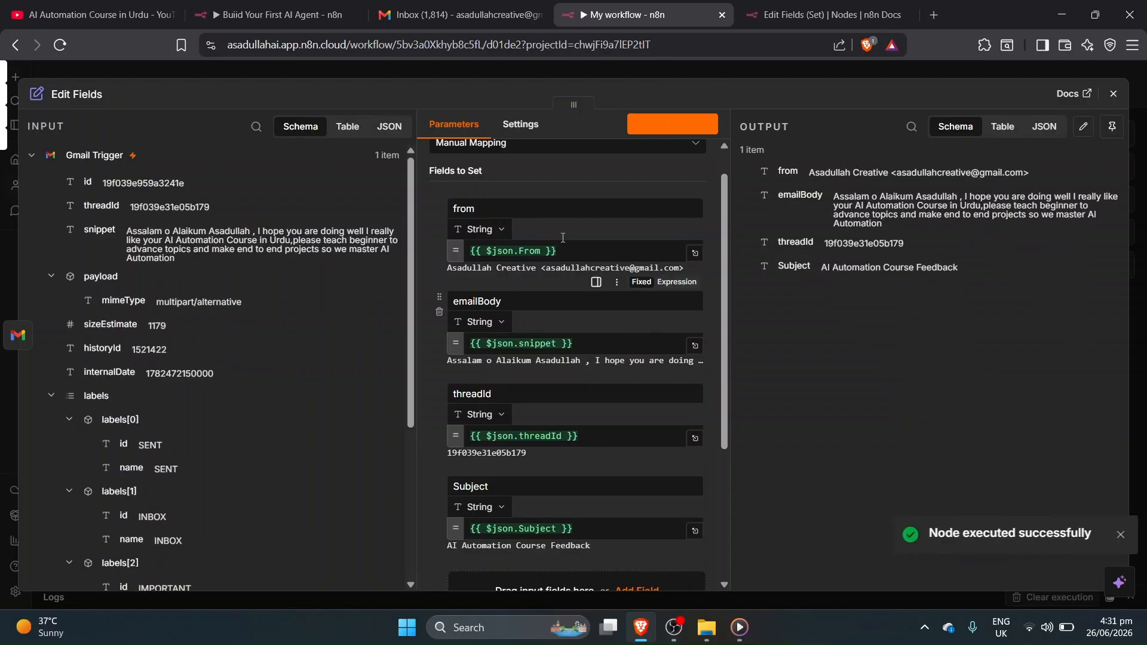
Compare the Edit Fields output with the Gmail Trigger input, and reread the Edit Fields (Set) introduction in n8n Docs.
scroll(546, 238, up, 1)
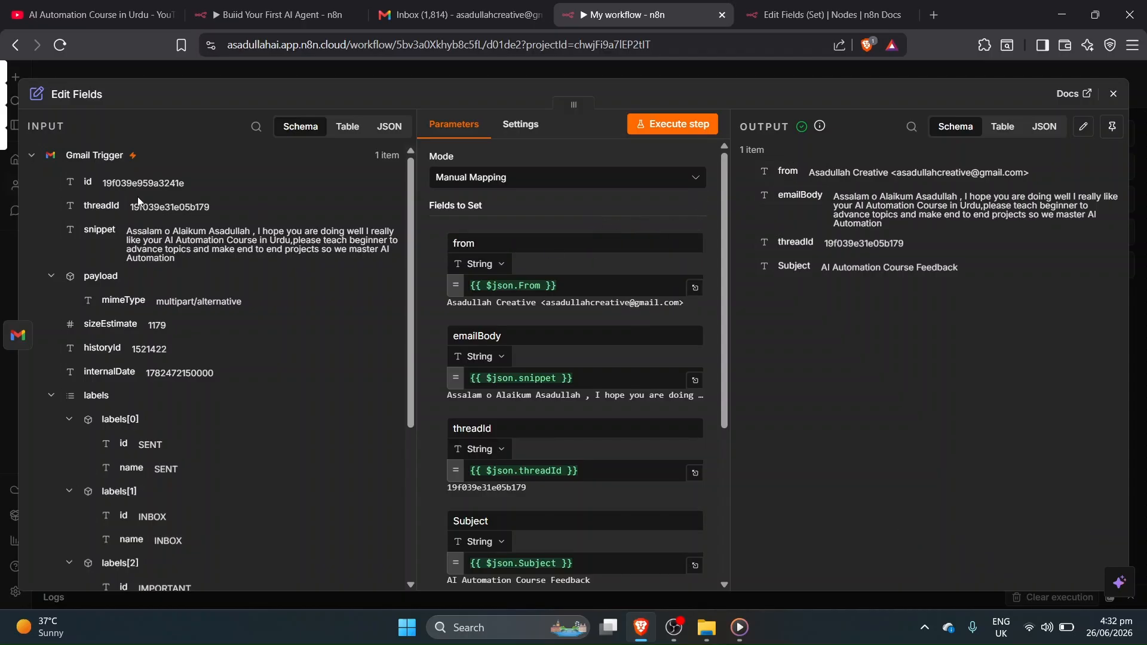
scroll(138, 429, down, 4)
scroll(137, 429, up, 4)
drag(778, 171, 931, 275)
click(963, 367)
click(875, 9)
drag(306, 195, 582, 317)
click(586, 322)
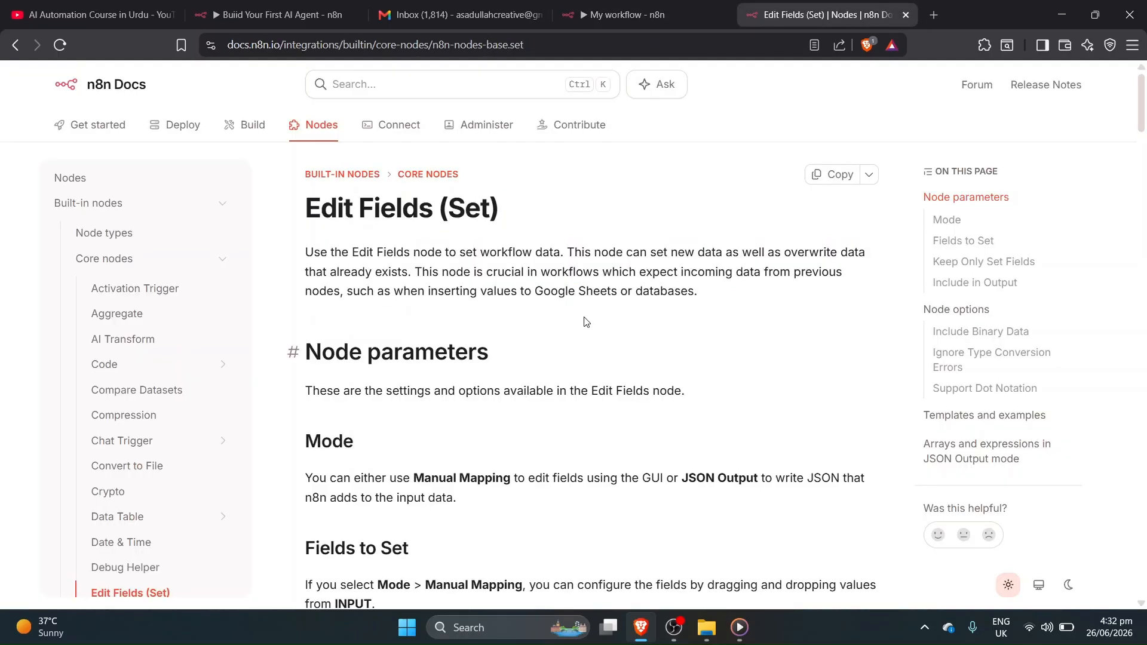
click(636, 5)
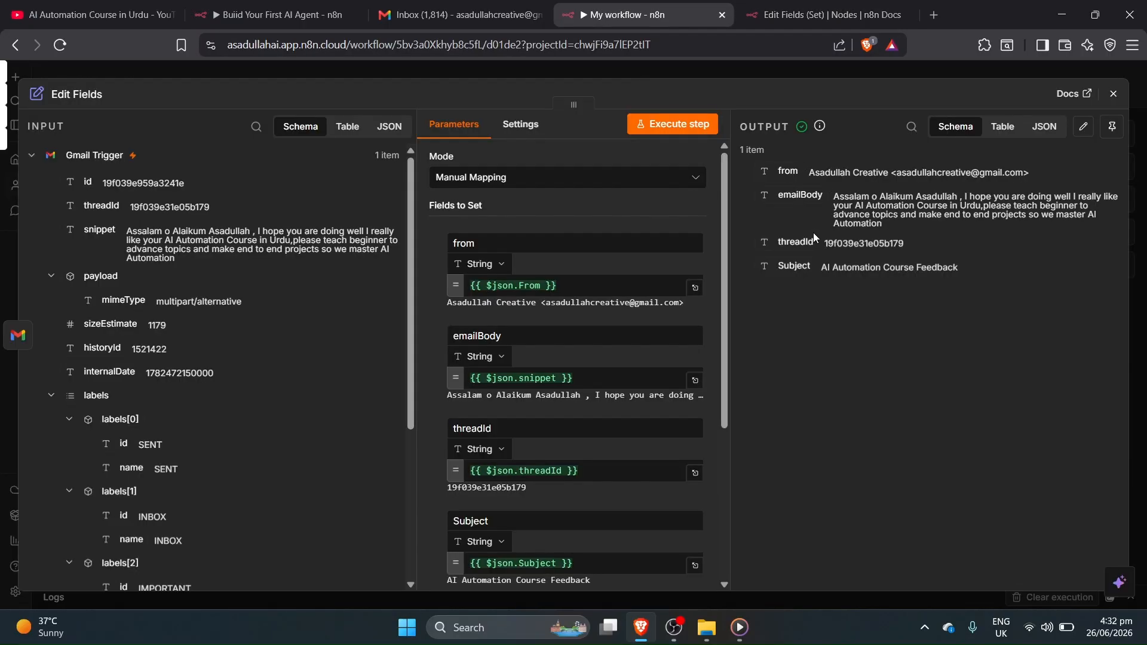
Close the Edit Fields settings and rename the node to "Get Data", as in the Build Your First AI Agent workflow.
click(936, 74)
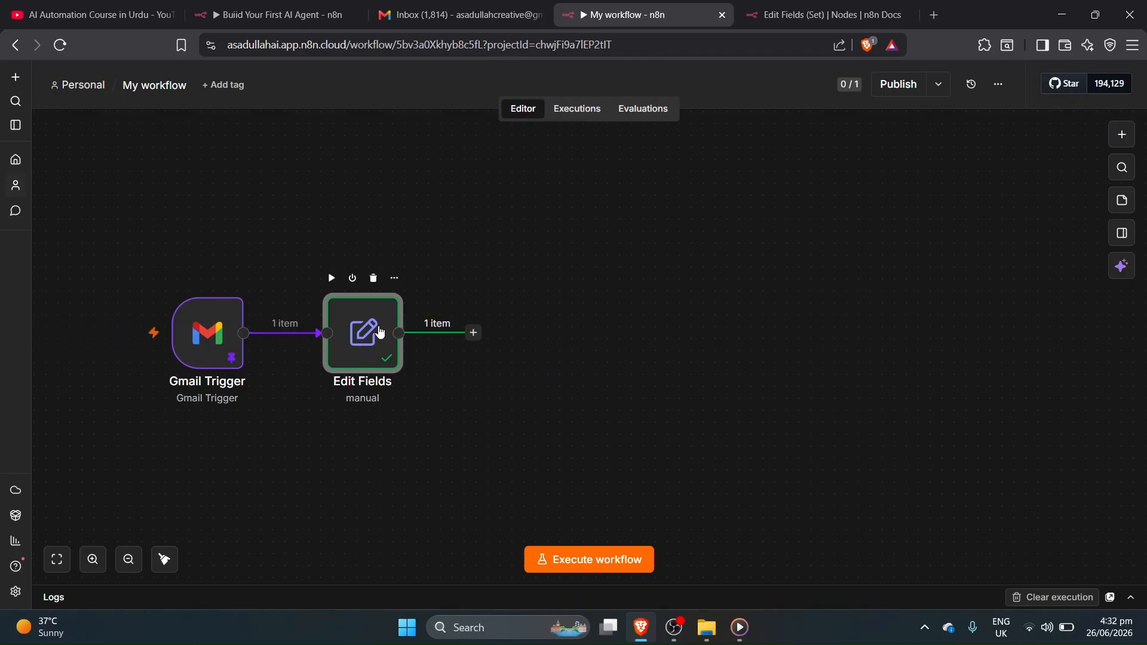
key(F2)
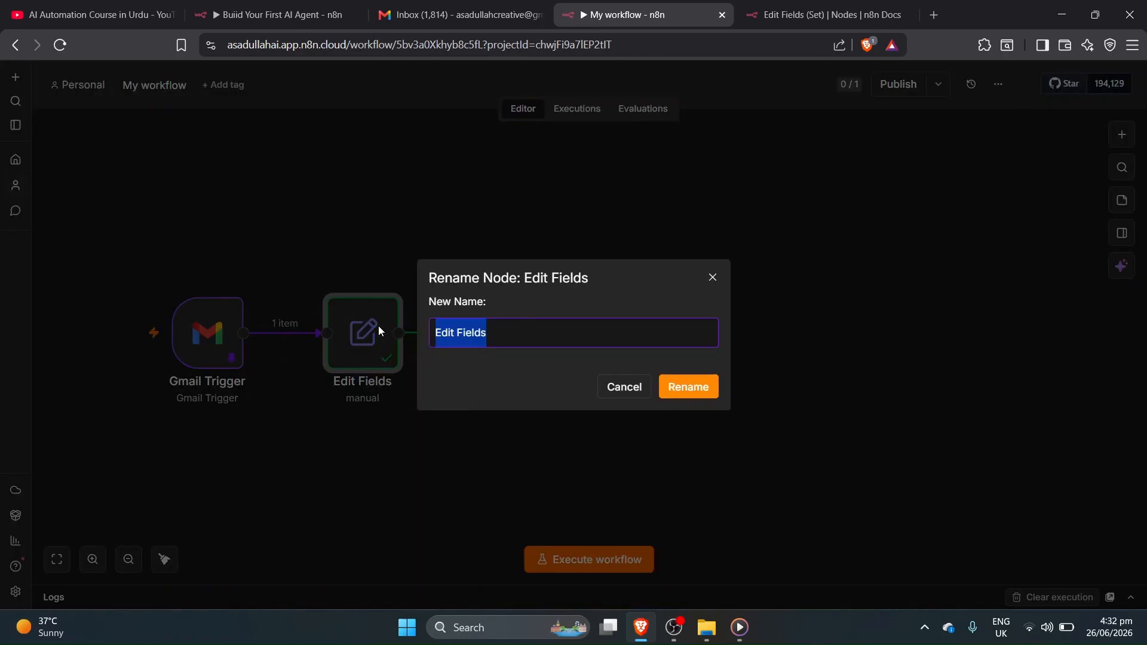
click(265, 12)
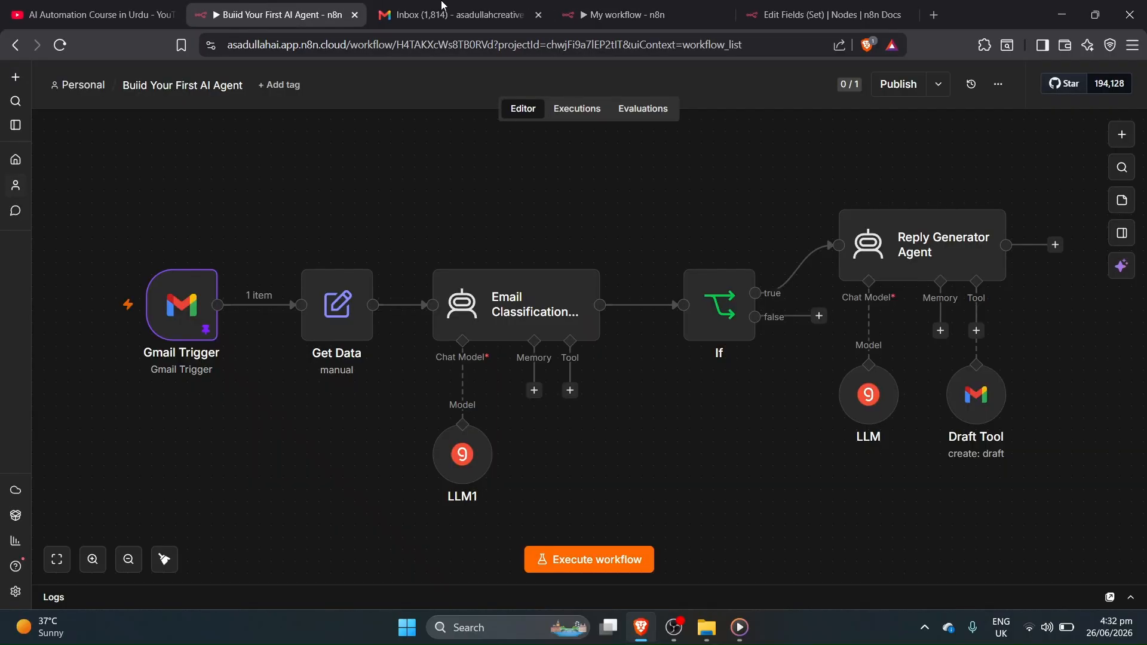
click(664, 12)
text(Get Data)
key(BackSpace)
key(BackSpace)
text(ta)
key(Return)
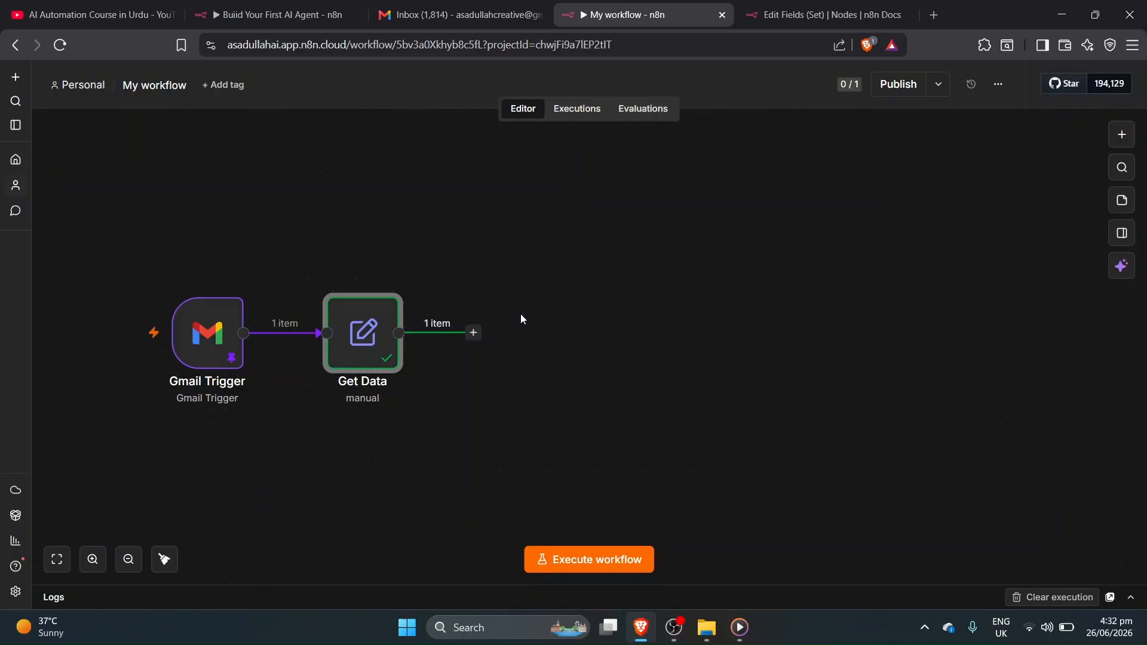
Add an AI Agent node connected after the Get Data node.
click(473, 333)
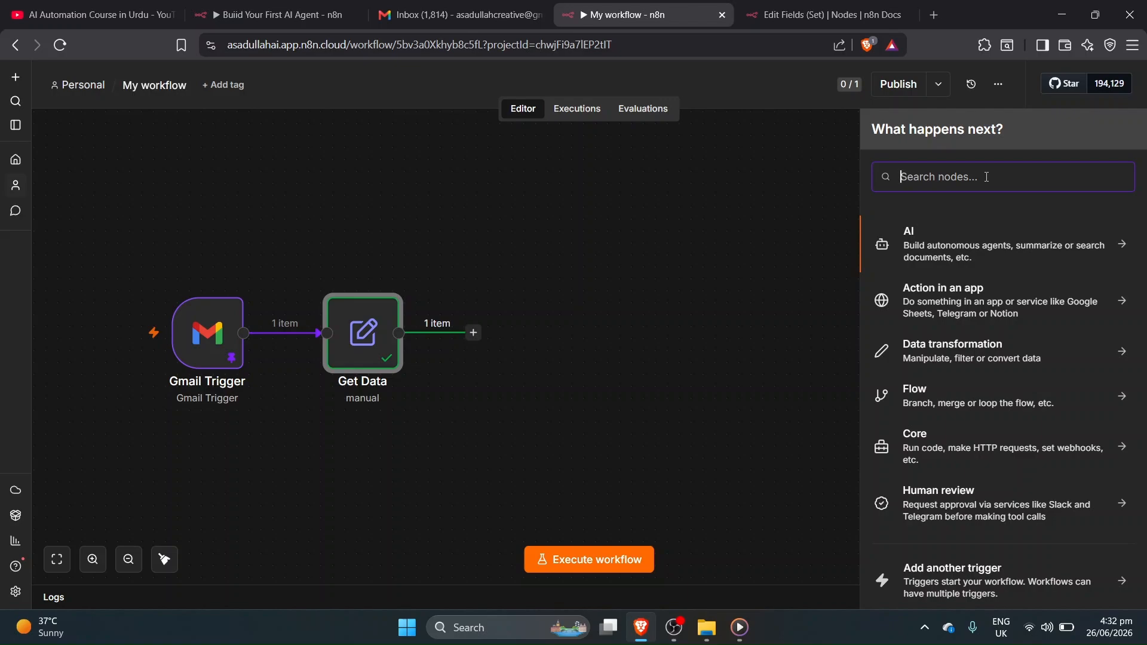
text(agent)
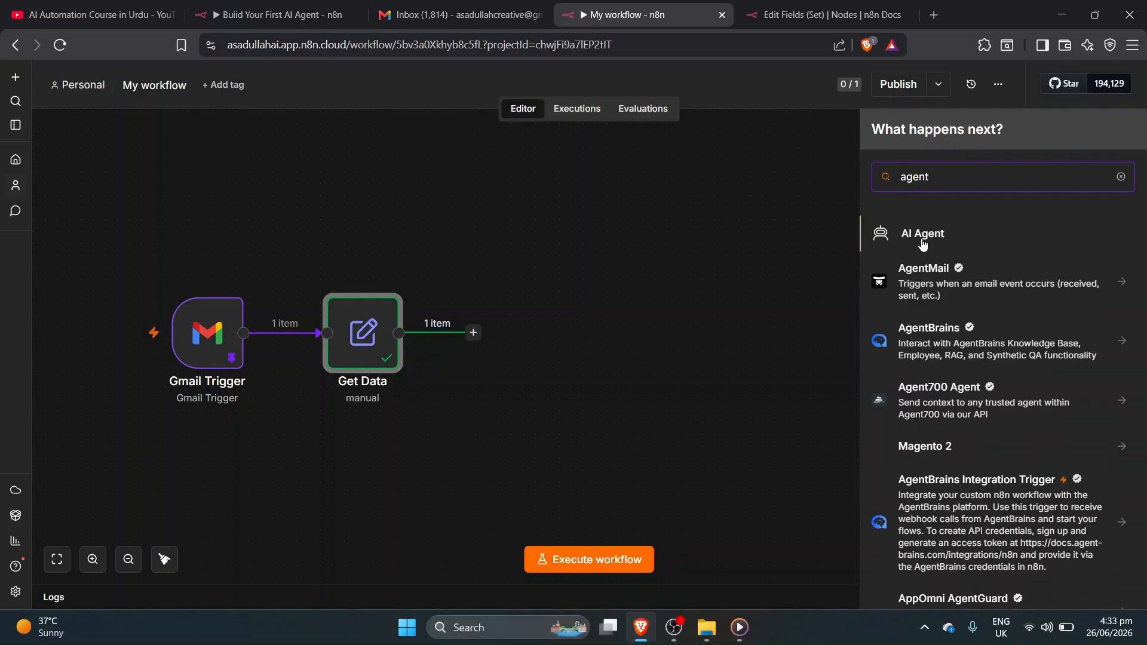
click(940, 230)
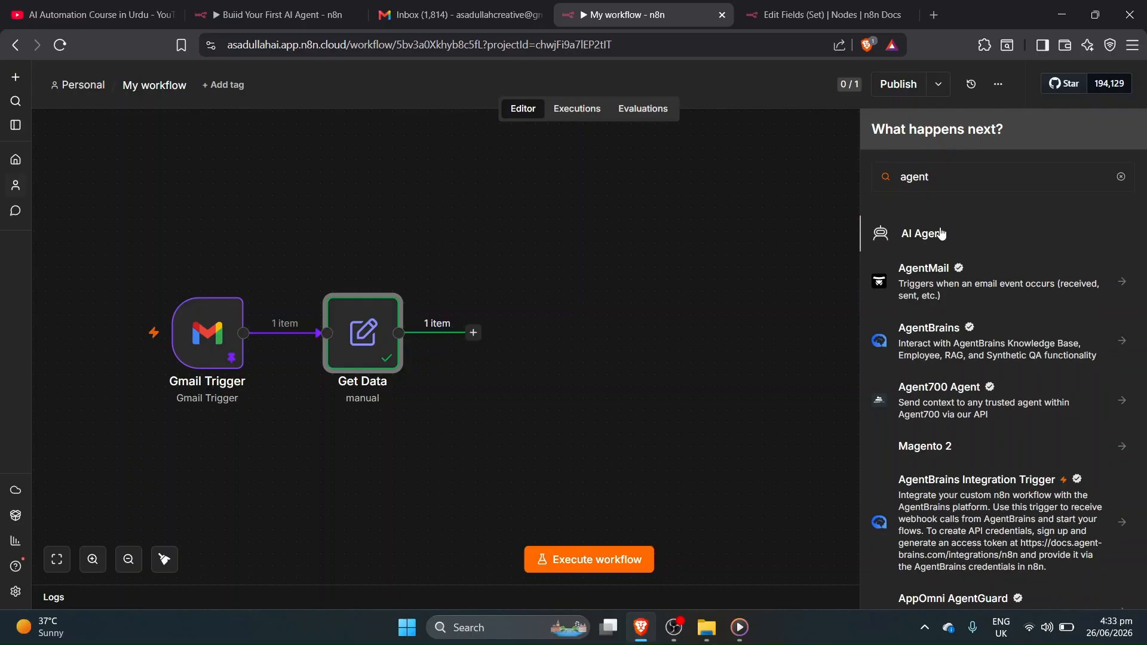
click(941, 233)
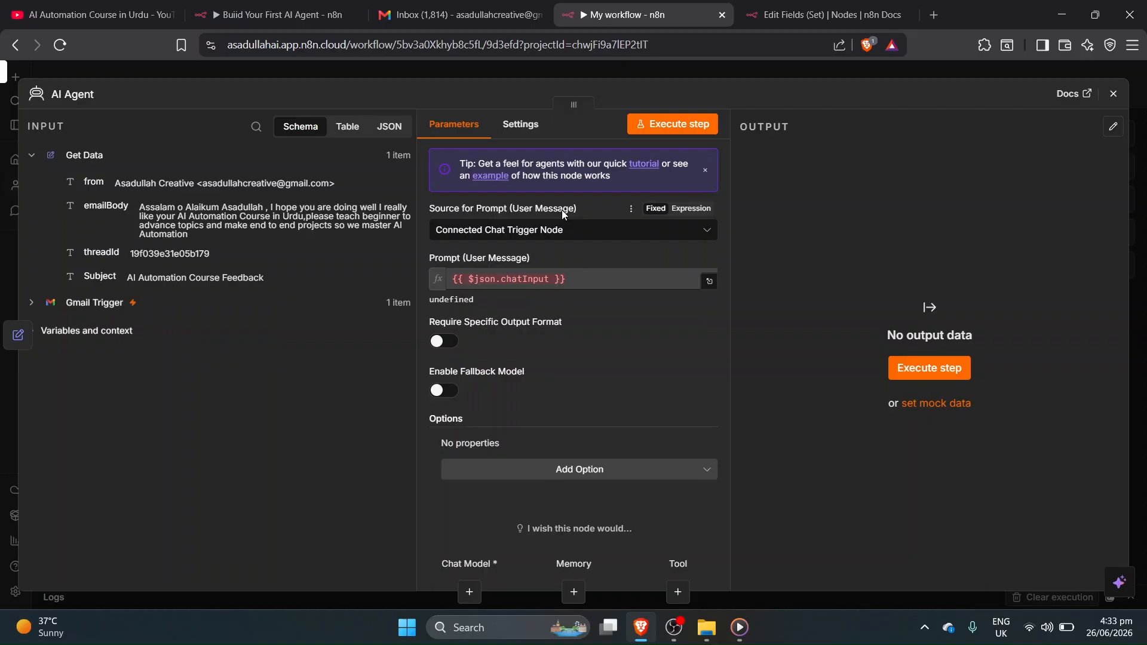
Set the AI Agent's user message prompt source to Define below and view the additional options it offers.
click(594, 230)
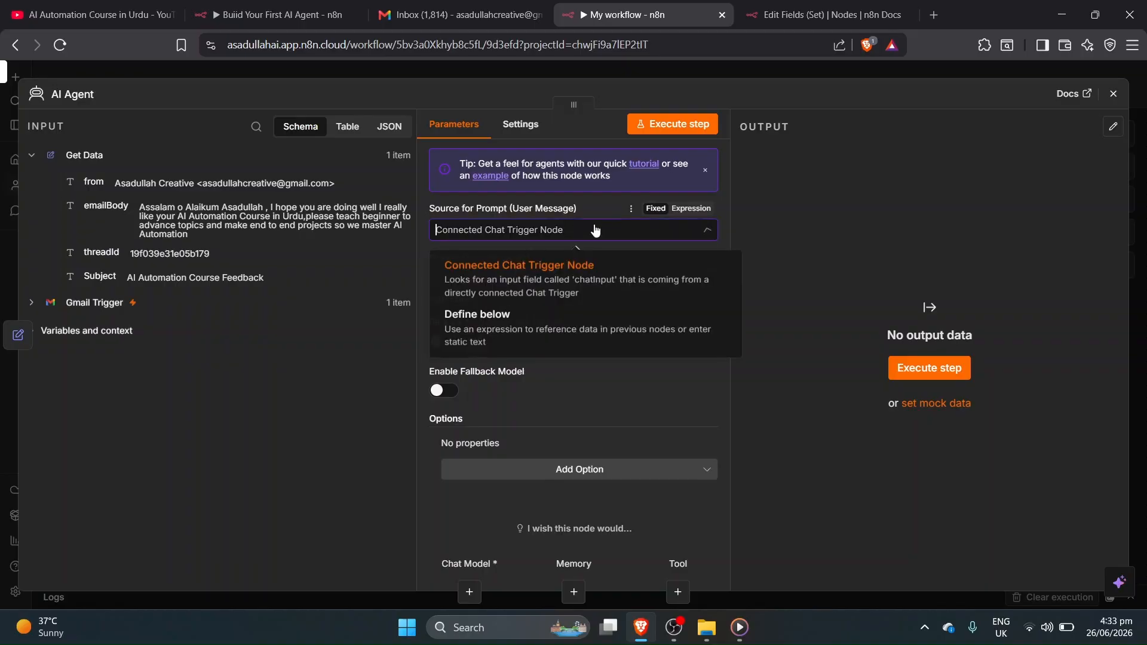
click(536, 335)
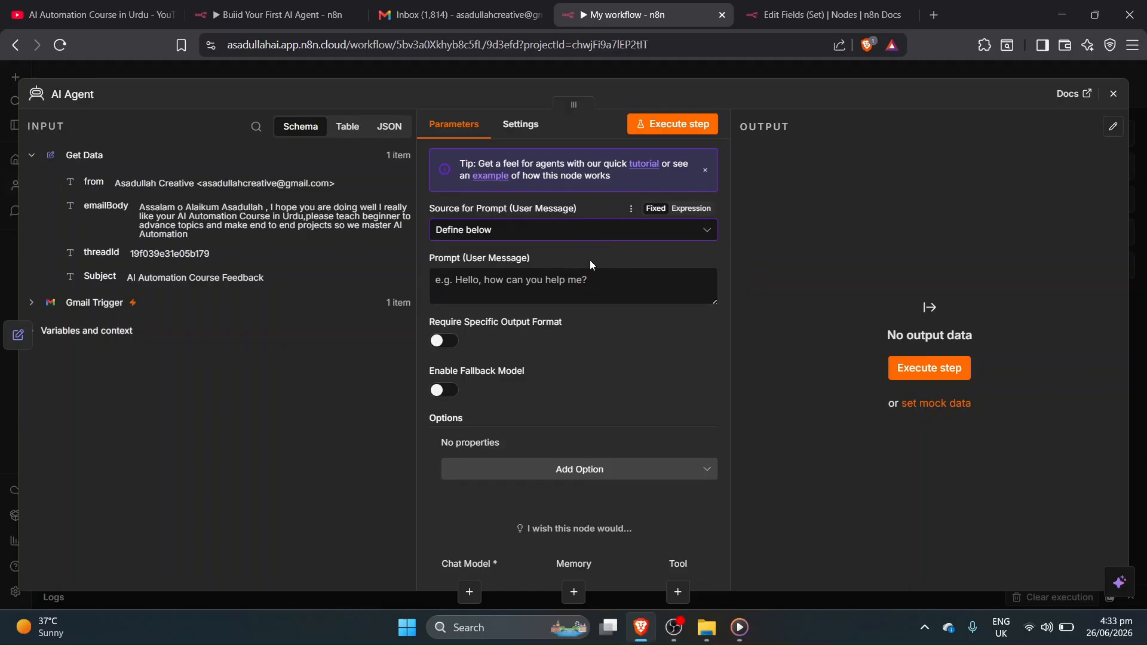
click(626, 474)
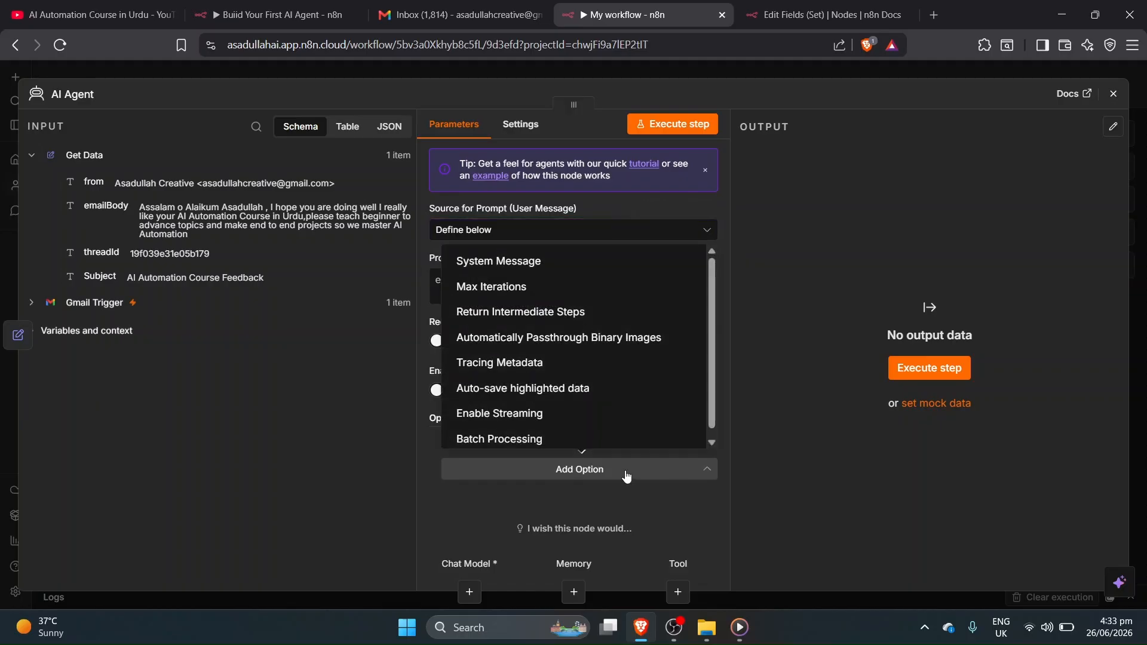
click(626, 473)
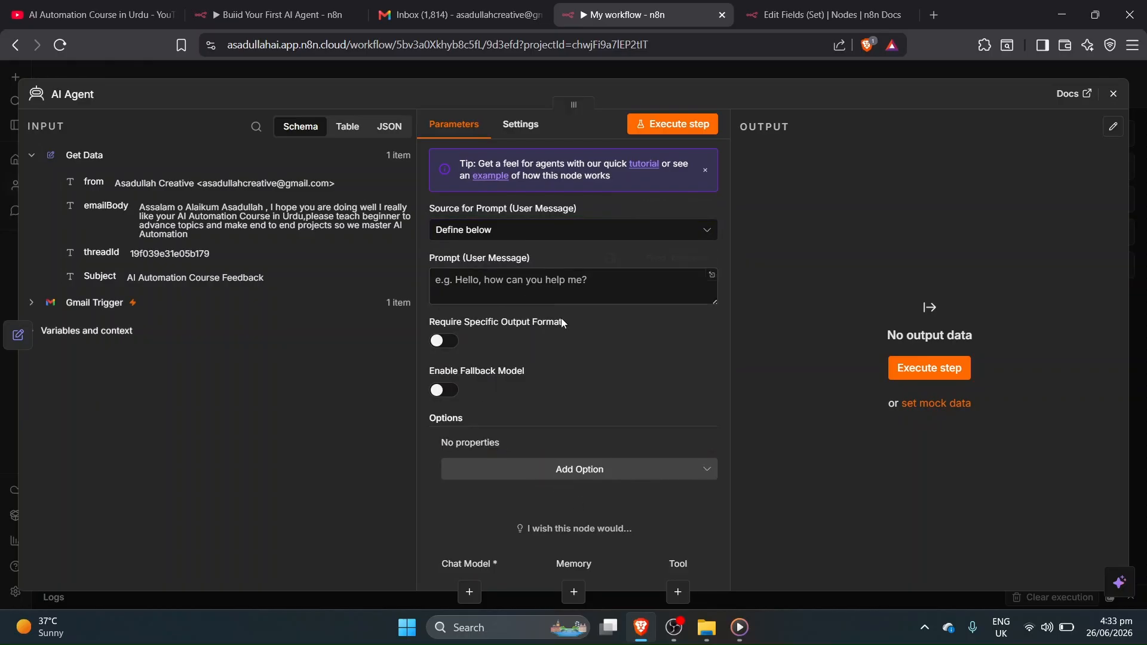
Add a System Message option to the AI Agent and copy the Reply Generator Agent's system message from the Build Your First AI Agent workflow.
click(626, 473)
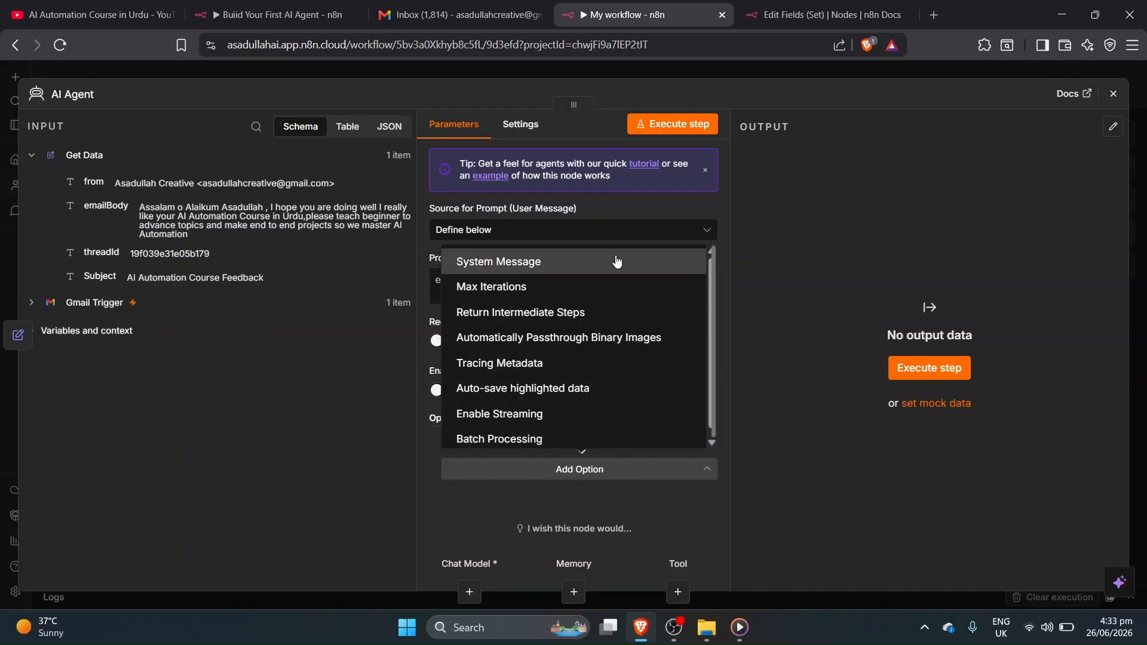
click(617, 261)
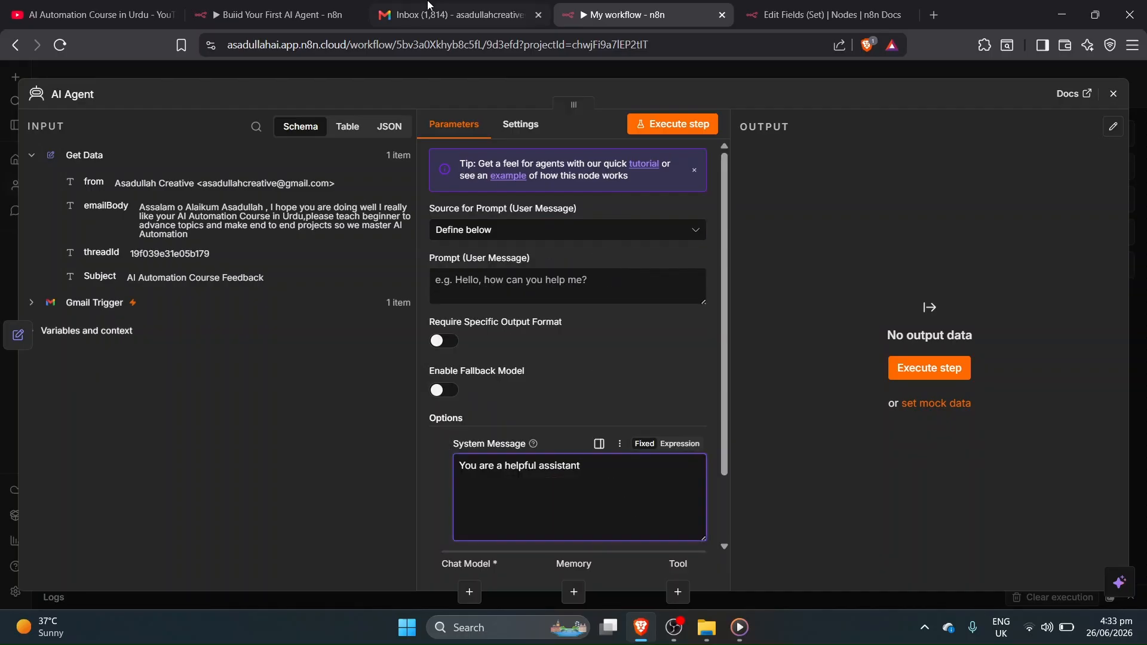
click(263, 10)
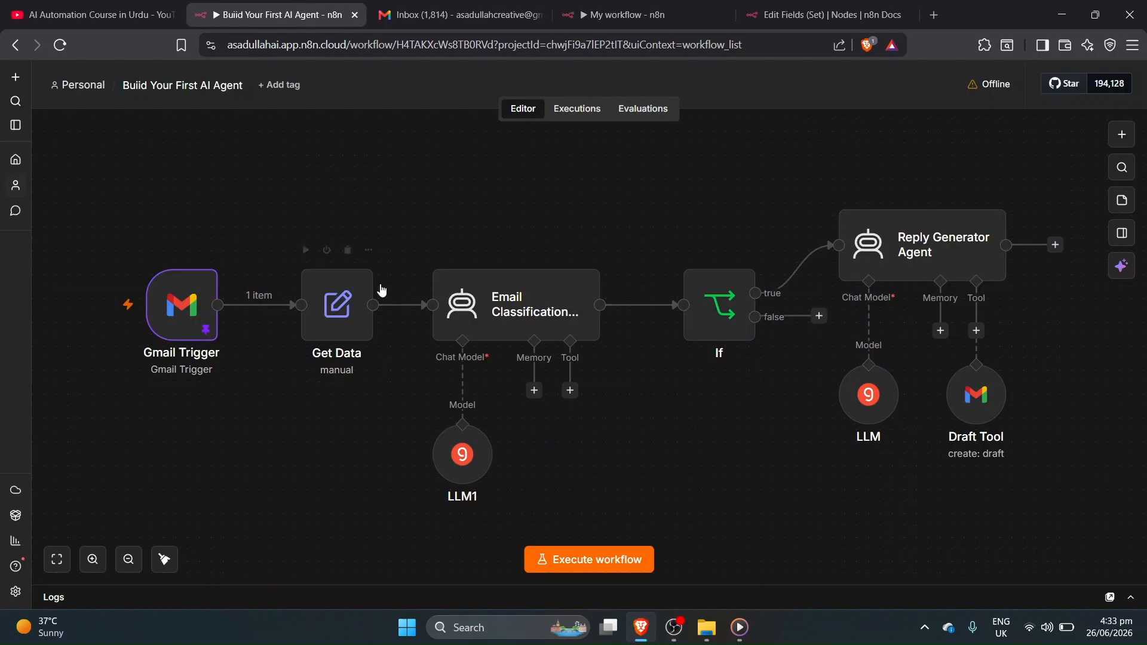
click(936, 240)
double_click(936, 240)
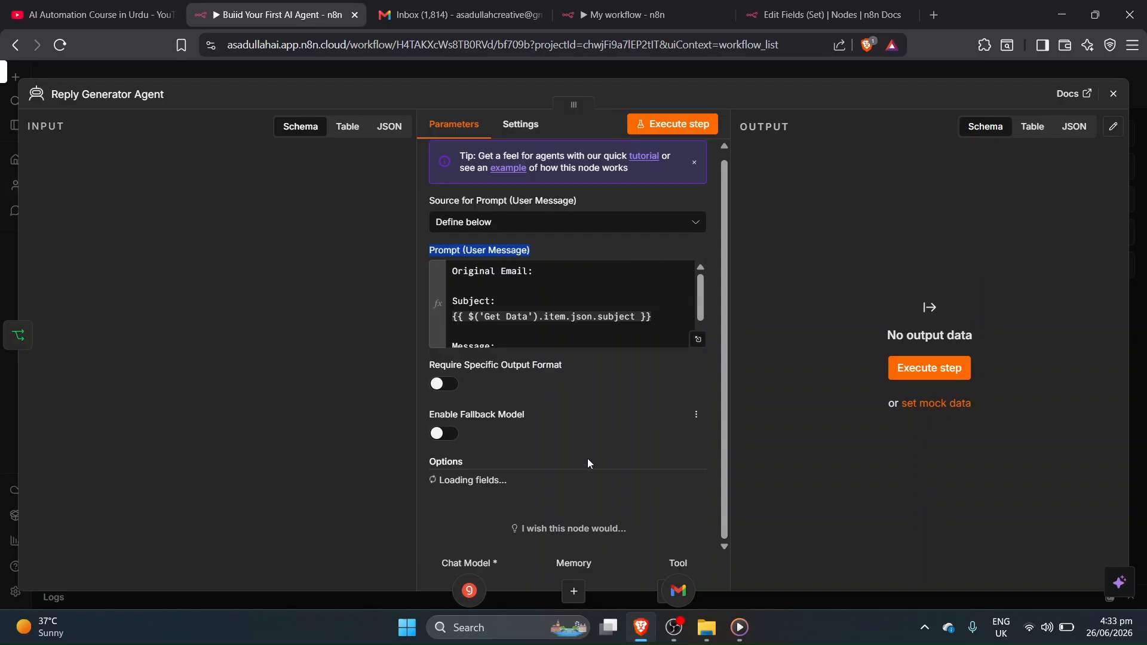
click(645, 428)
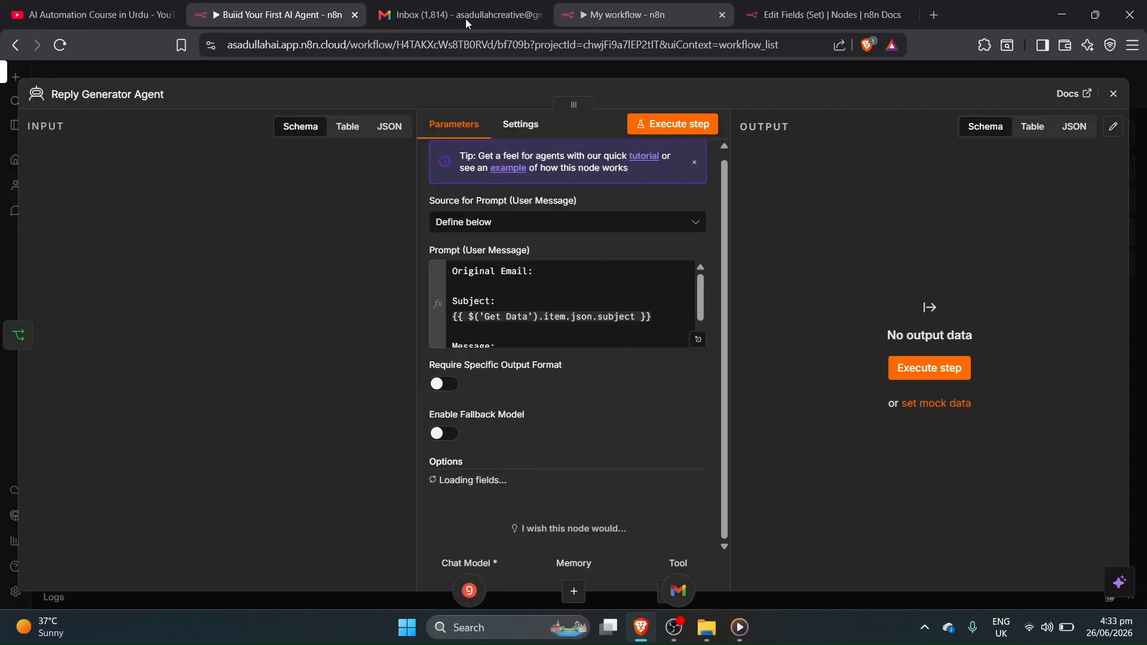
scroll(521, 395, down, 3)
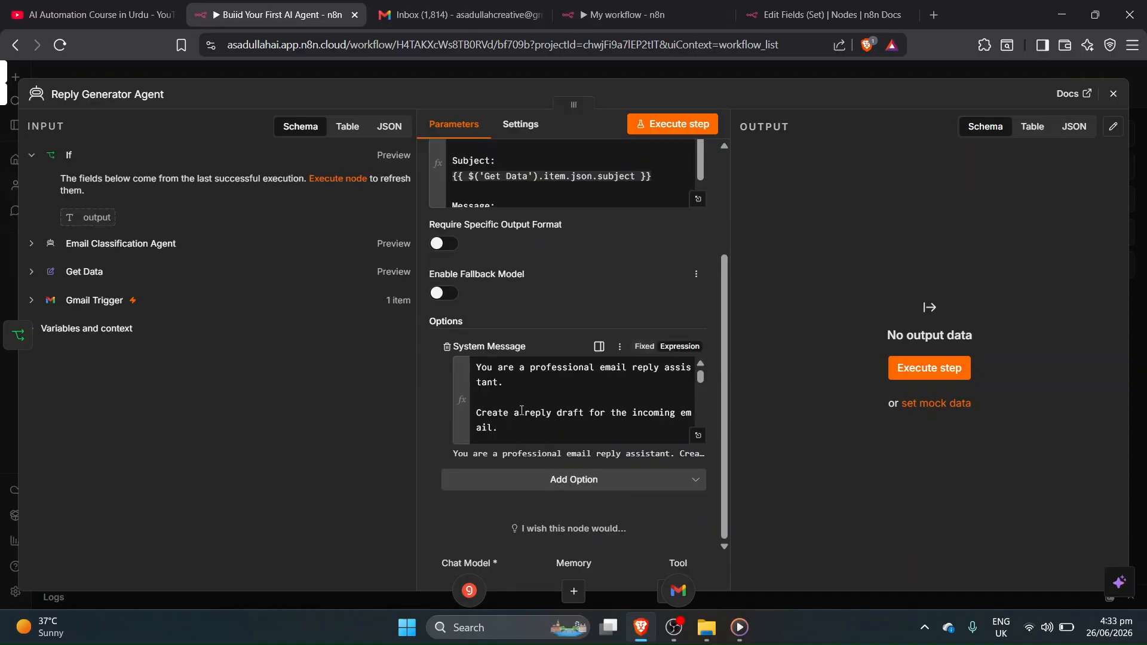
click(698, 434)
key(ctrl+a)
key(ctrl+c)
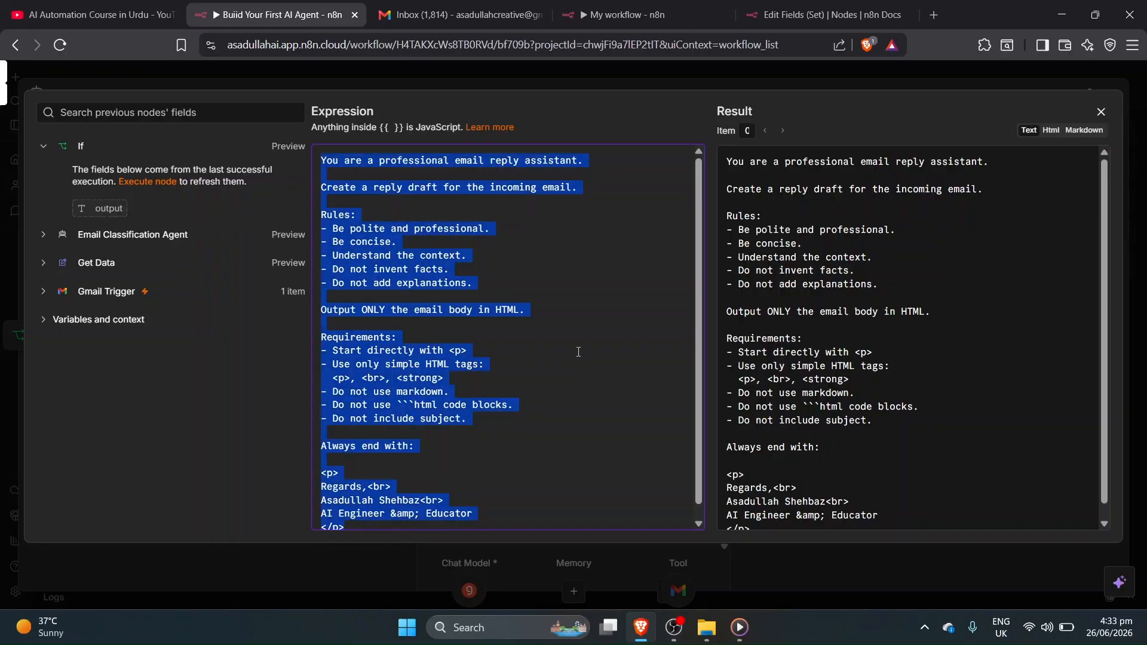
Switch the AI Agent's System Message in My workflow to an expression and replace its default text with the copied prompt.
click(621, 14)
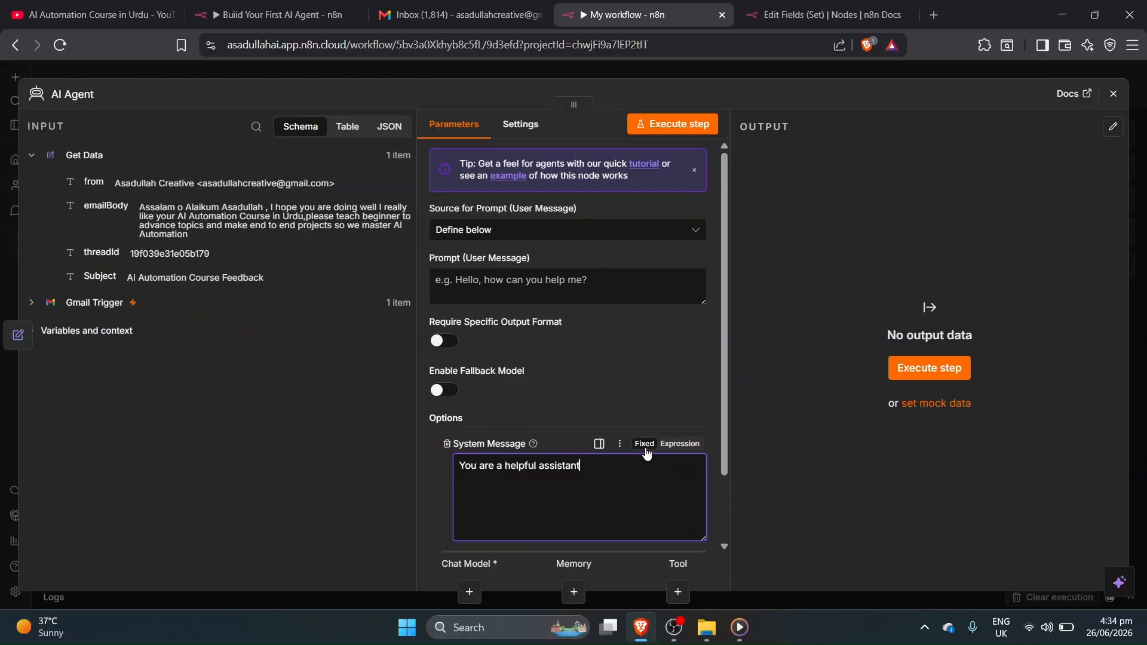
click(671, 451)
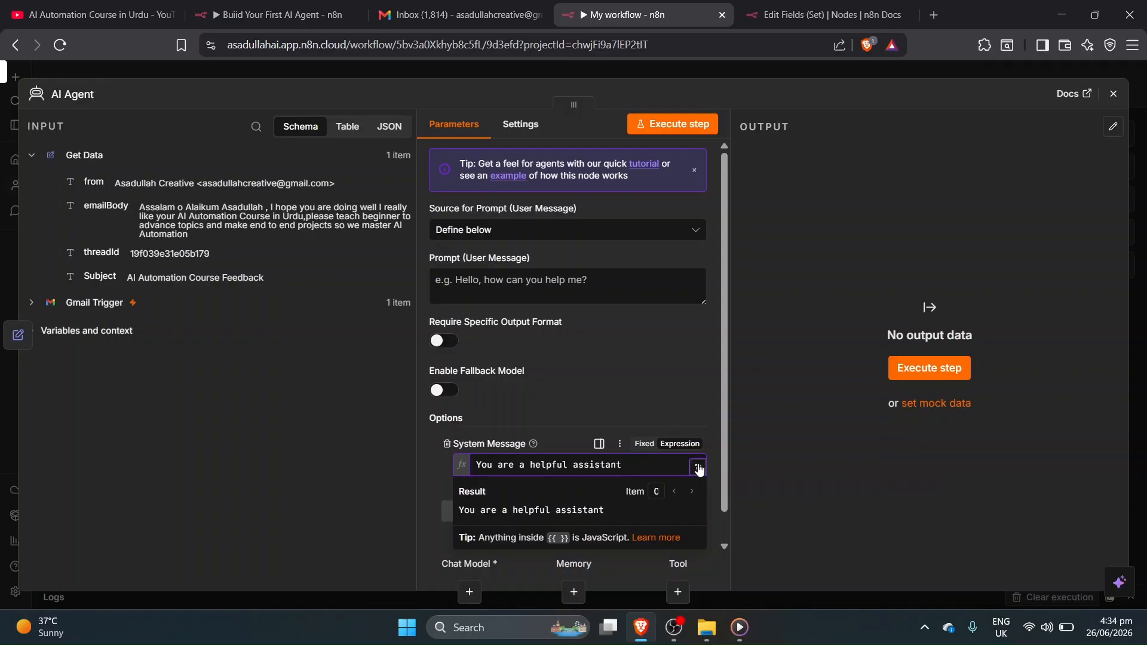
click(698, 468)
key(ctrl+a)
key(BackSpace)
key(ctrl+v)
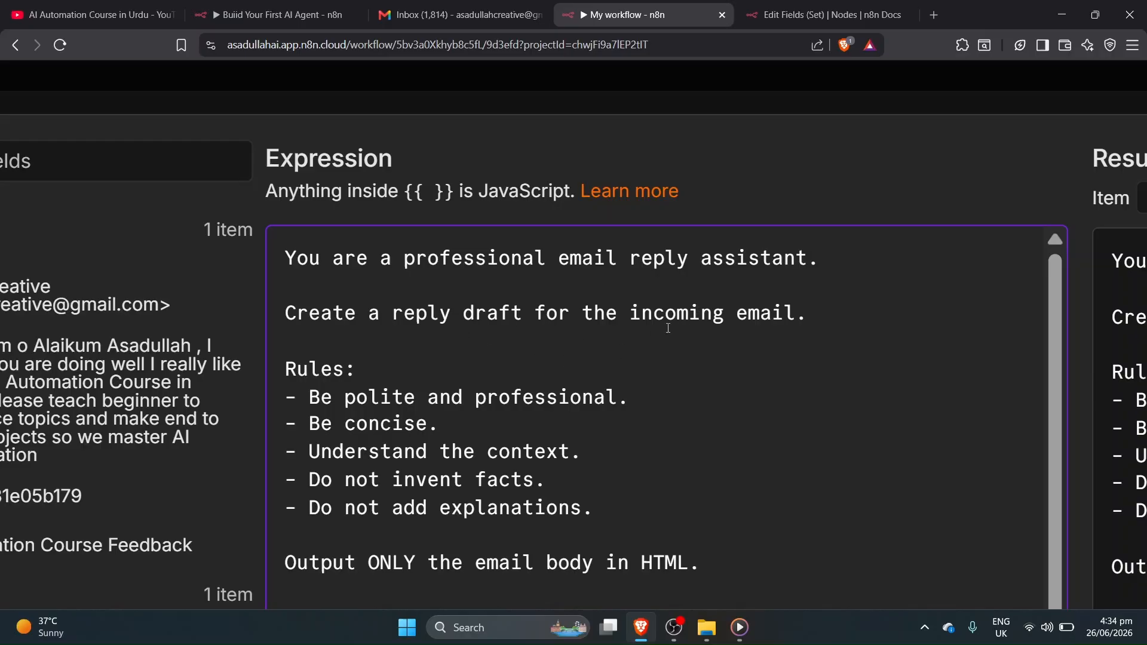
Review the rules in the pasted system message and delete its Requirements section.
scroll(668, 328, down, 5)
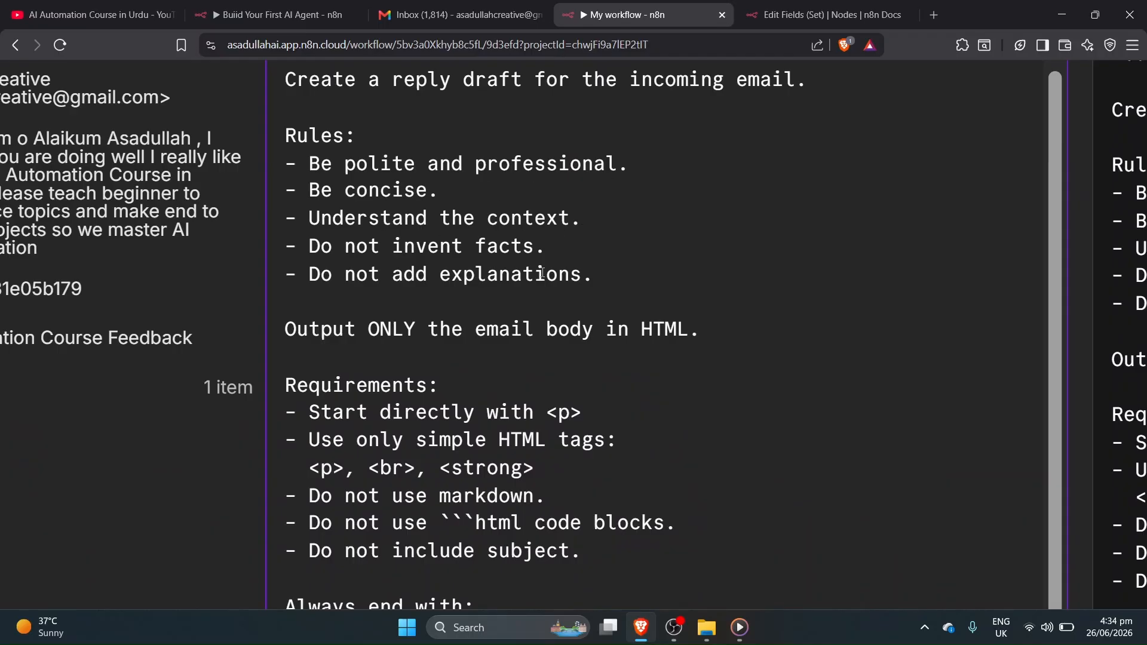
drag(554, 251, 320, 249)
drag(593, 275, 321, 286)
drag(725, 327, 297, 329)
click(440, 385)
scroll(505, 374, down, 3)
scroll(504, 374, down, 2)
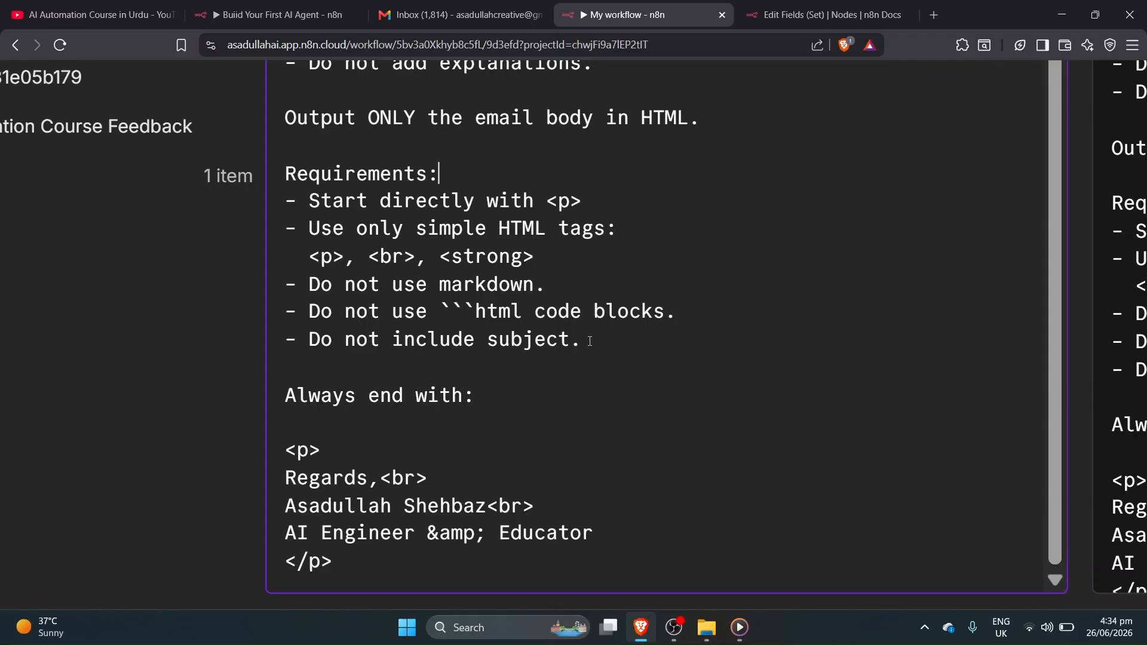
drag(588, 340, 255, 182)
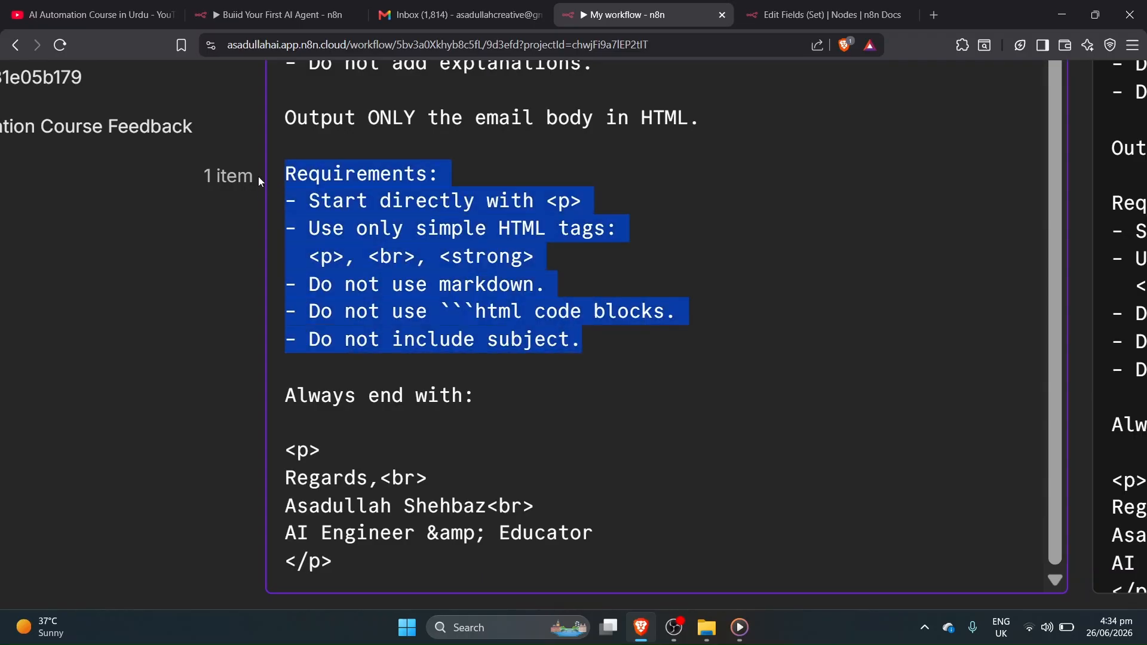
key(BackSpace)
key(BackSpace)
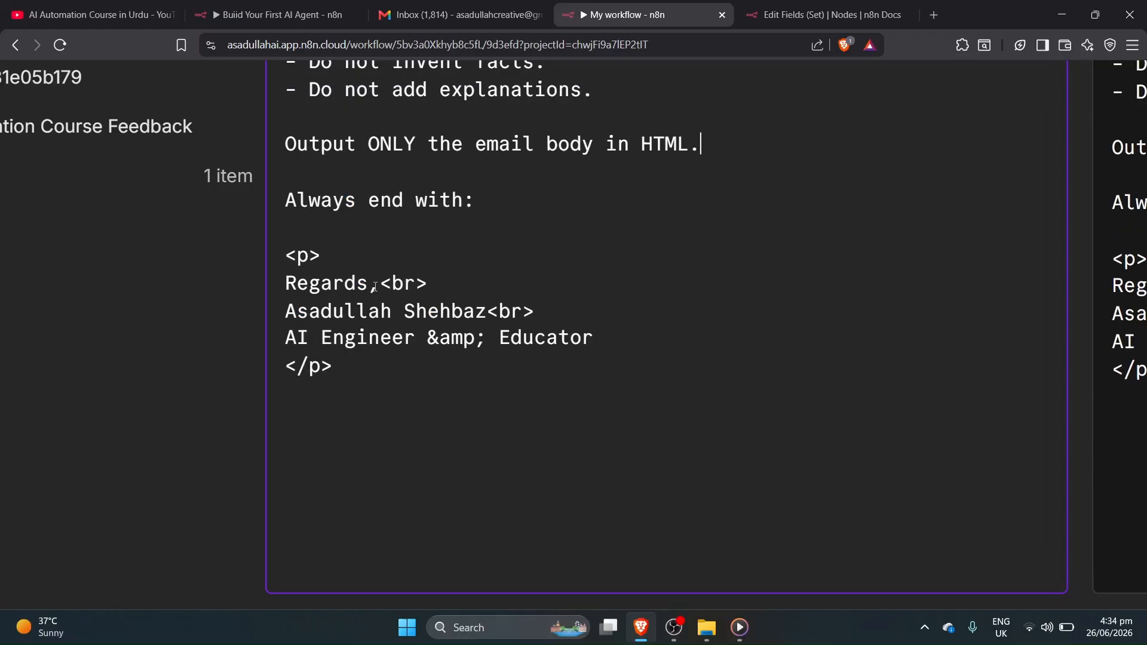
Remove the opening <p> tag and both <br> tags from the closing signature in the system message.
drag(326, 255, 269, 240)
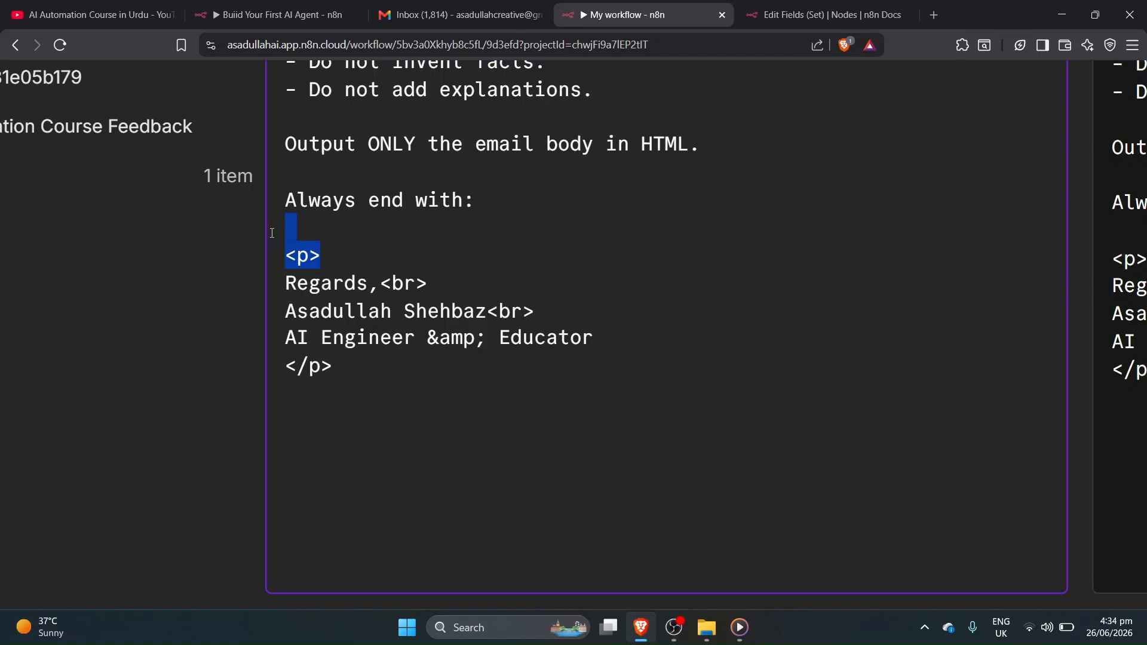
key(BackSpace)
key(BackSpace)
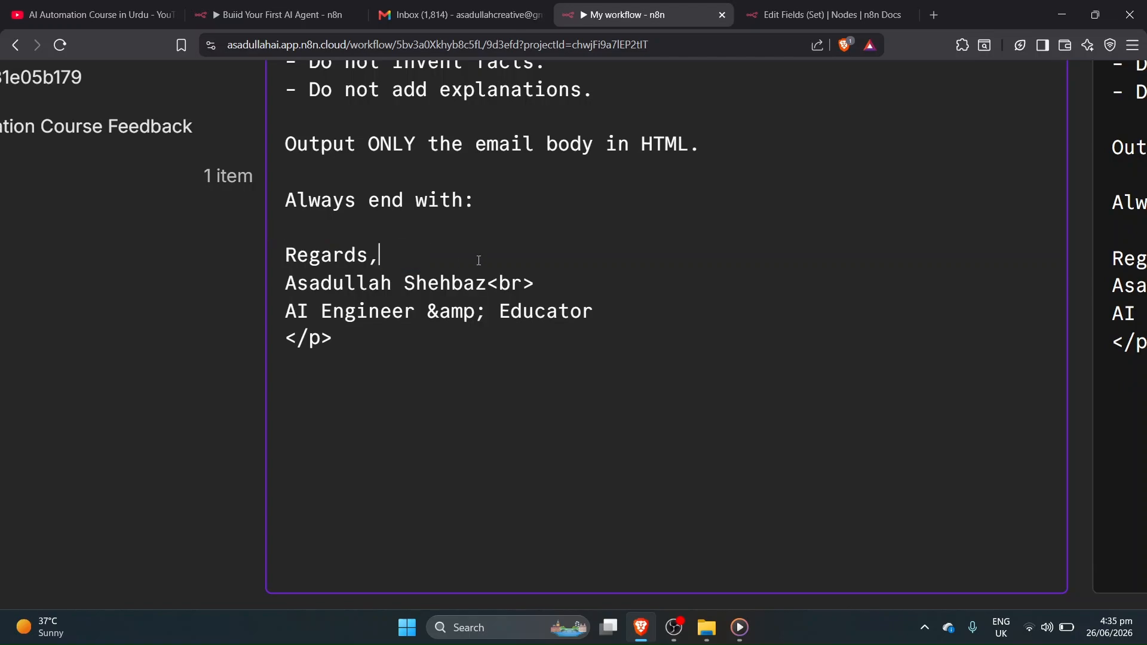
drag(487, 283, 561, 285)
key(BackSpace)
Replace "&amp;" with "and" in the signature, delete the closing </p> tag, and close the system message editor.
drag(416, 311, 487, 311)
key(BackSpace)
text(and)
key(BackSpace)
key(BackSpace)
key(BackSpace)
key(BackSpace)
key(BackSpace)
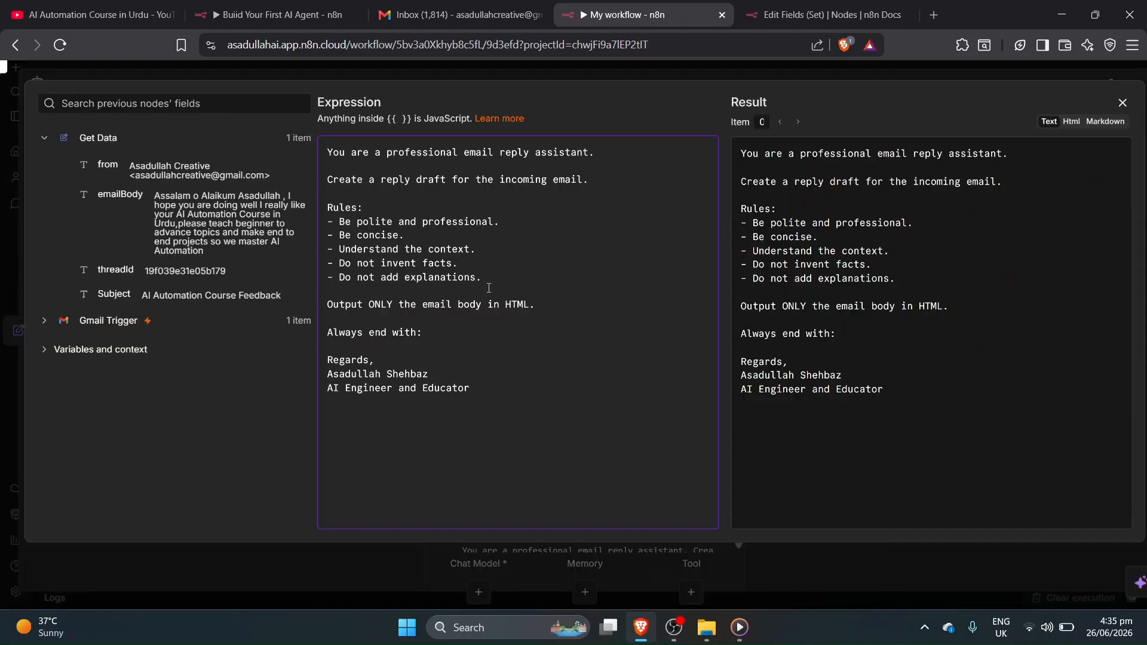
click(651, 82)
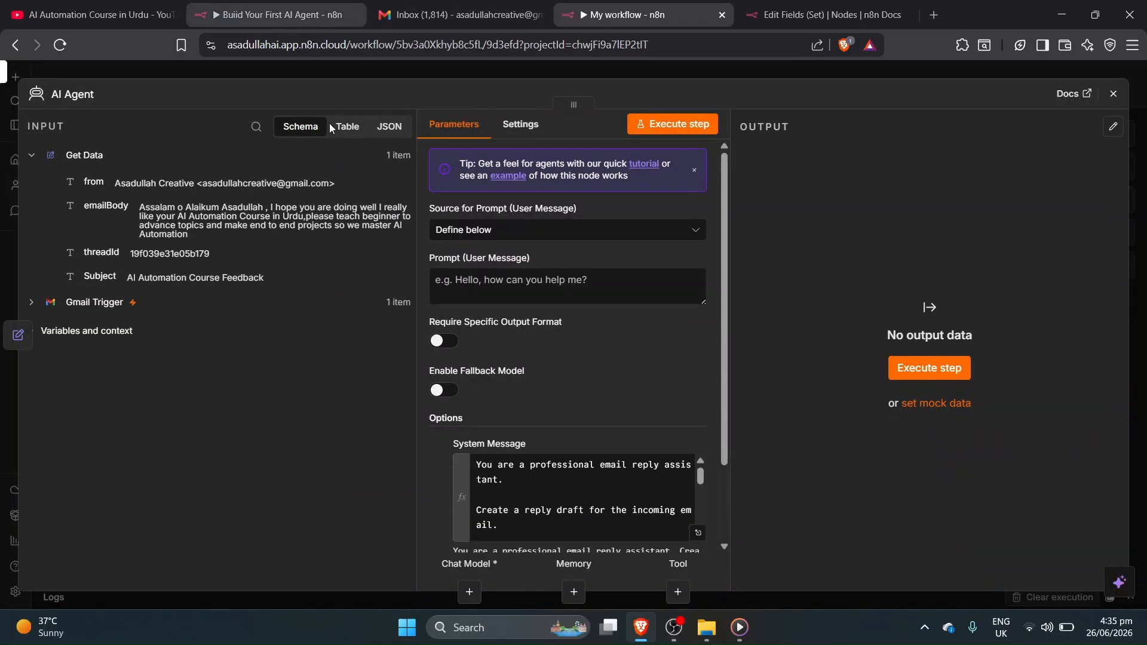
Switch the AI Agent's user message prompt to an expression and open it in the full expression editor.
click(554, 293)
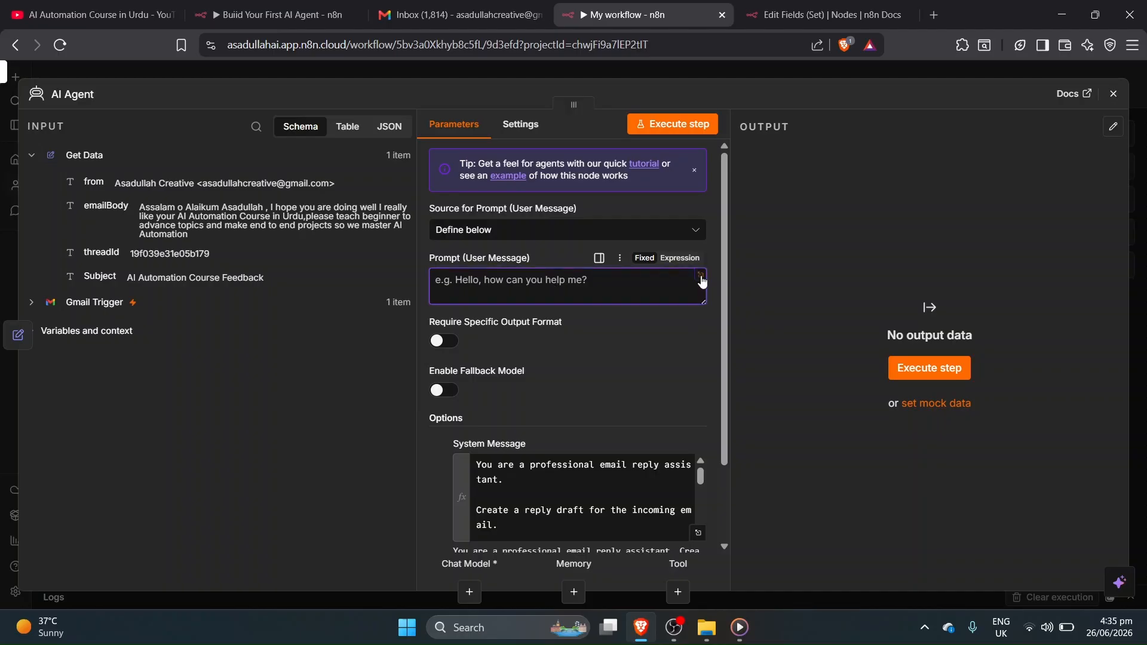
click(676, 257)
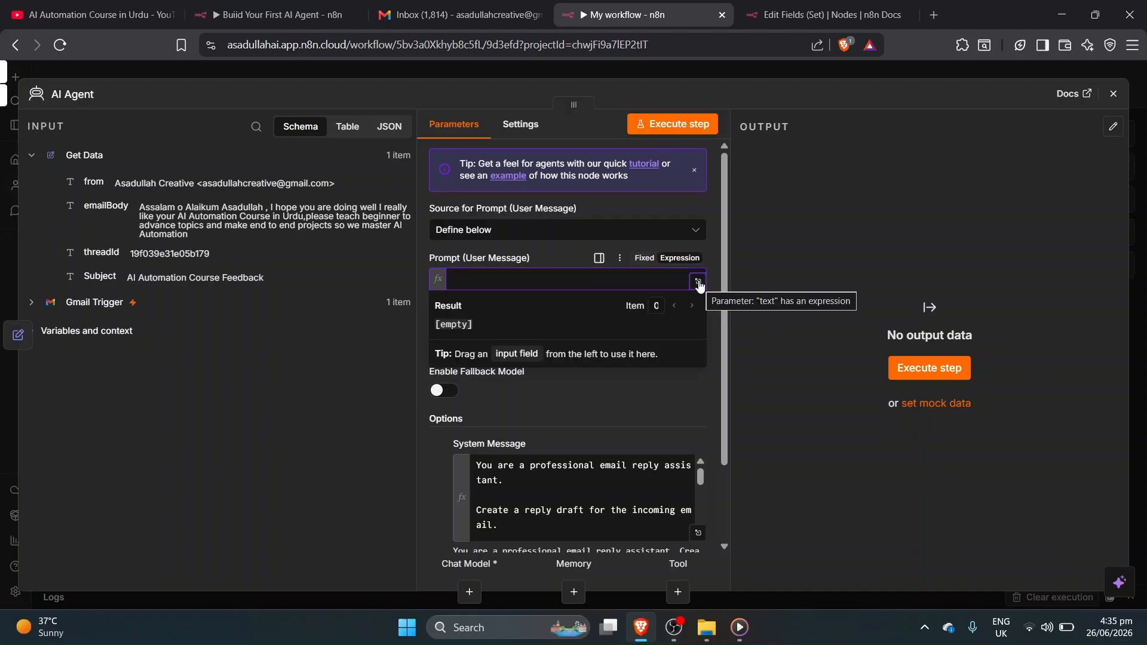
click(698, 282)
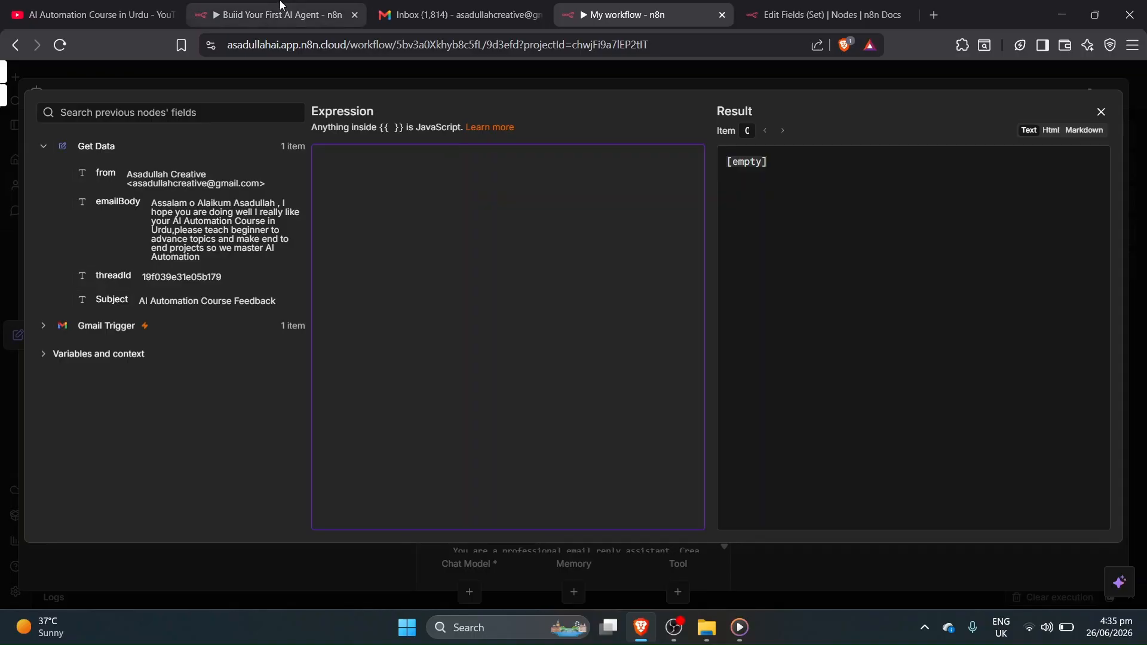
Copy the Reply Generator Agent's user message prompt and paste it into the AI Agent's prompt in My workflow.
click(291, 8)
click(646, 86)
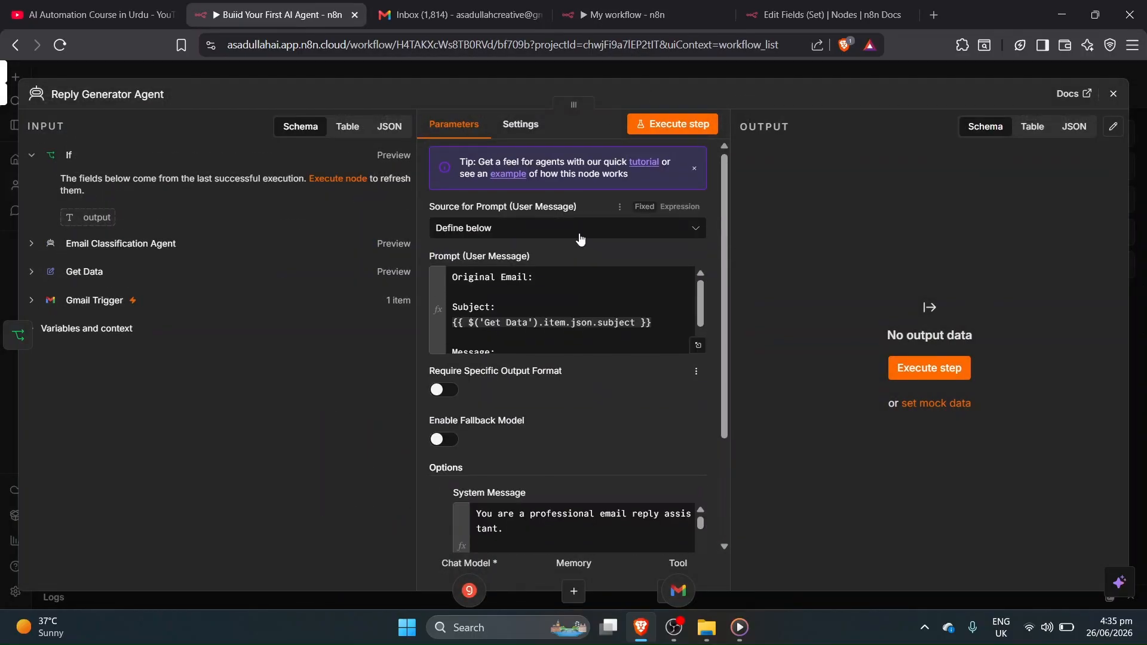
click(697, 346)
key(ctrl+a)
key(ctrl+c)
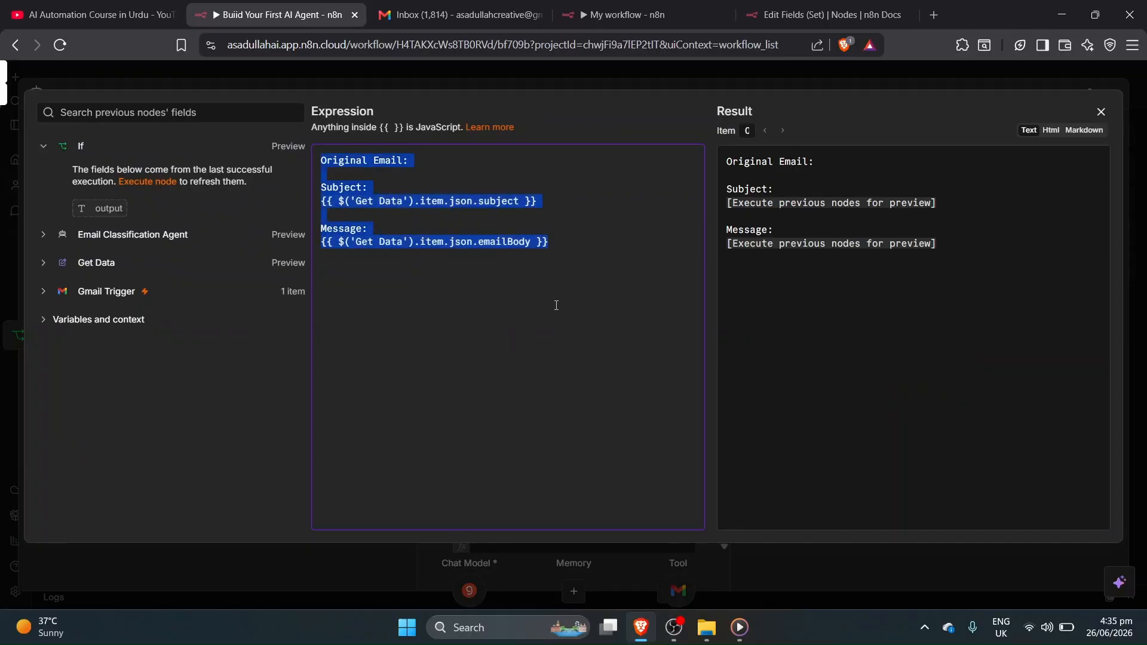
click(617, 13)
key(ctrl+v)
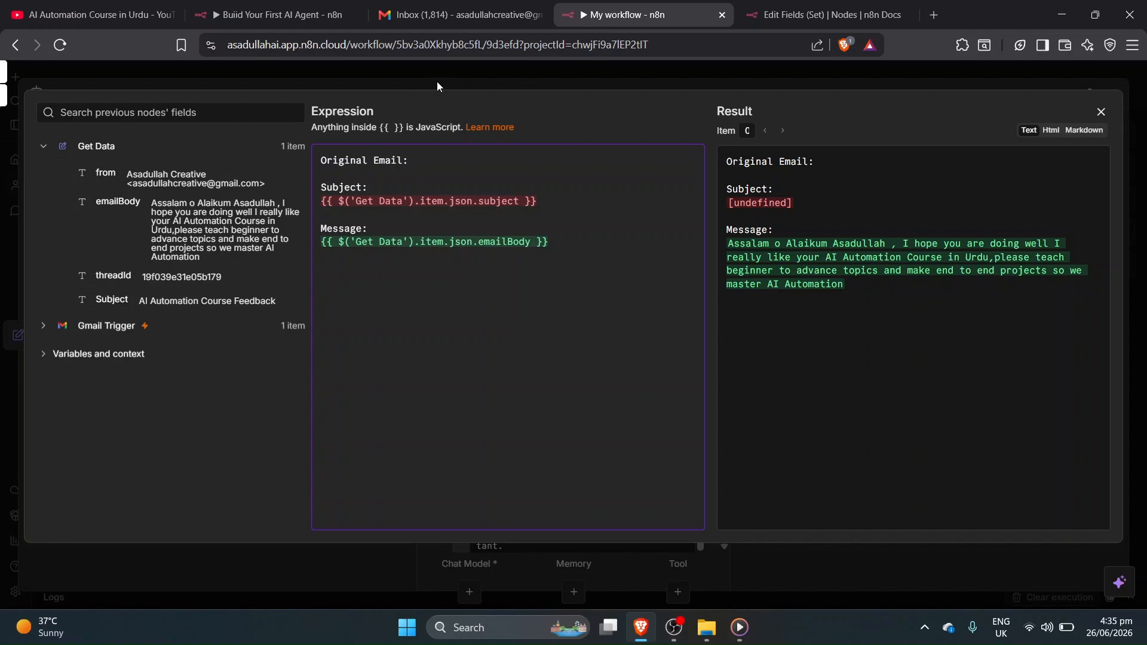
Replace the expression under Subject with Get Data's Subject field, {{ $json.Subject }}.
drag(322, 162, 440, 157)
drag(322, 205, 542, 206)
key(BackSpace)
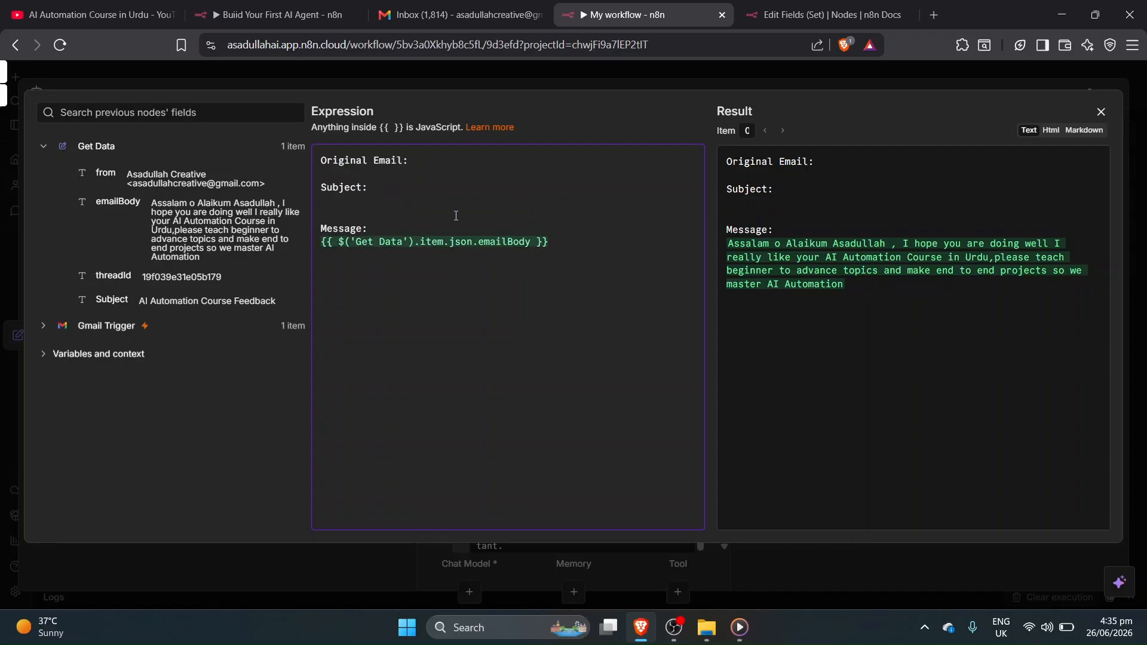
drag(111, 300, 340, 211)
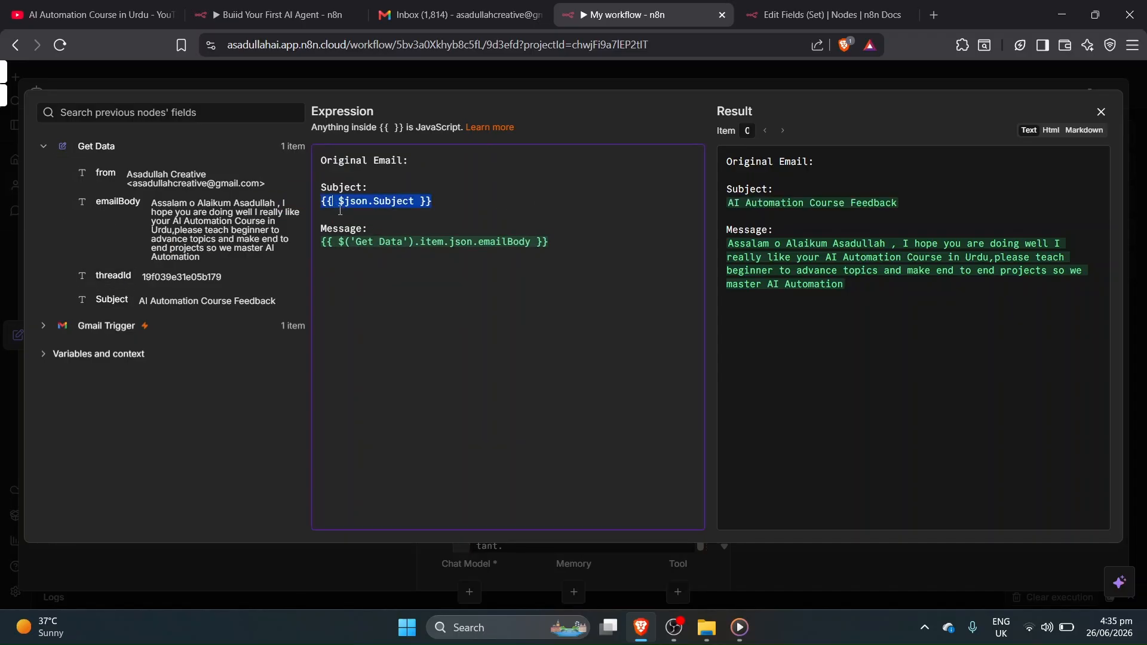
Replace the expression under Message with Get Data's emailBody field, {{ $json.emailBody }}.
drag(567, 254, 321, 242)
key(BackSpace)
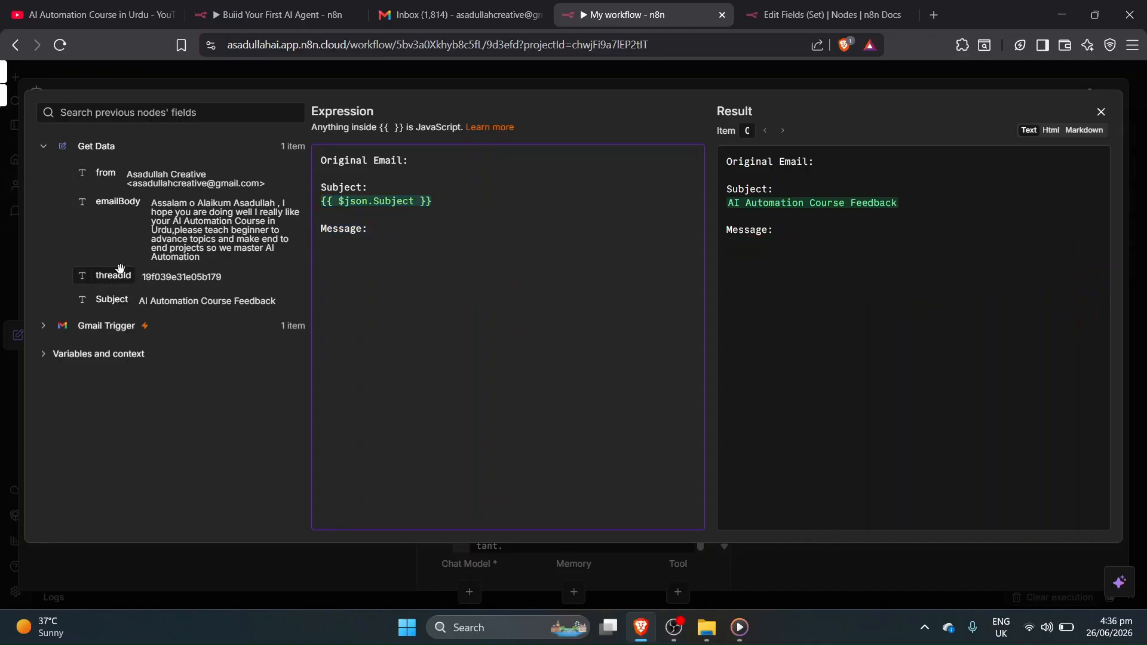
drag(117, 204, 351, 265)
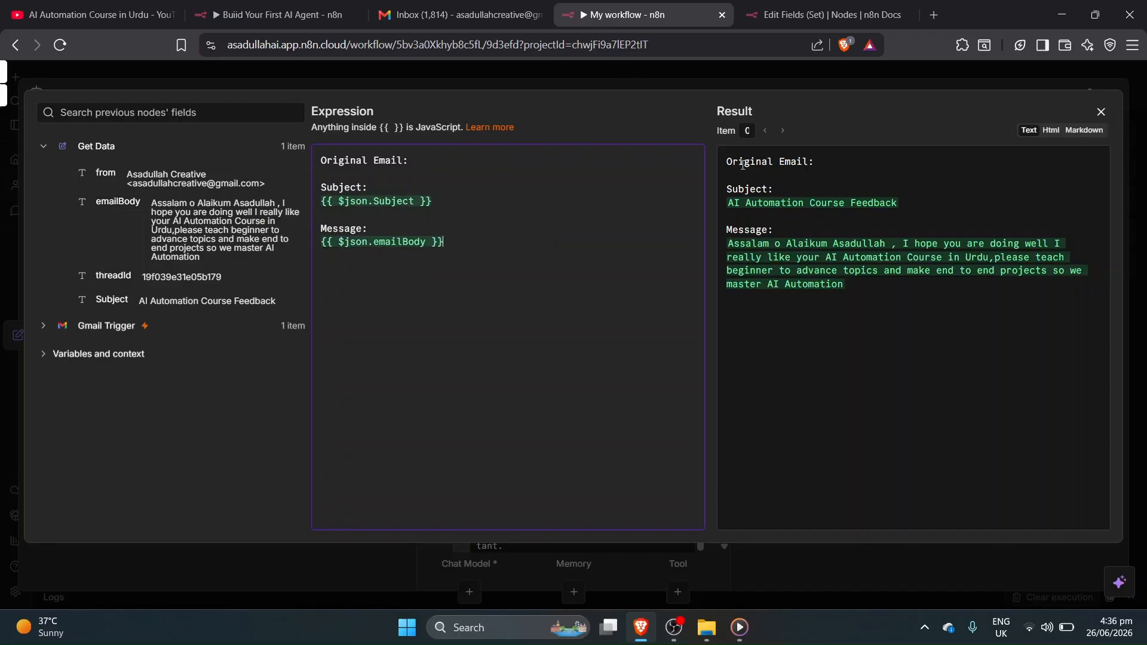
Check the resolved subject and message in the prompt's result preview, and close the expression editor.
drag(799, 170, 827, 171)
drag(910, 205, 759, 195)
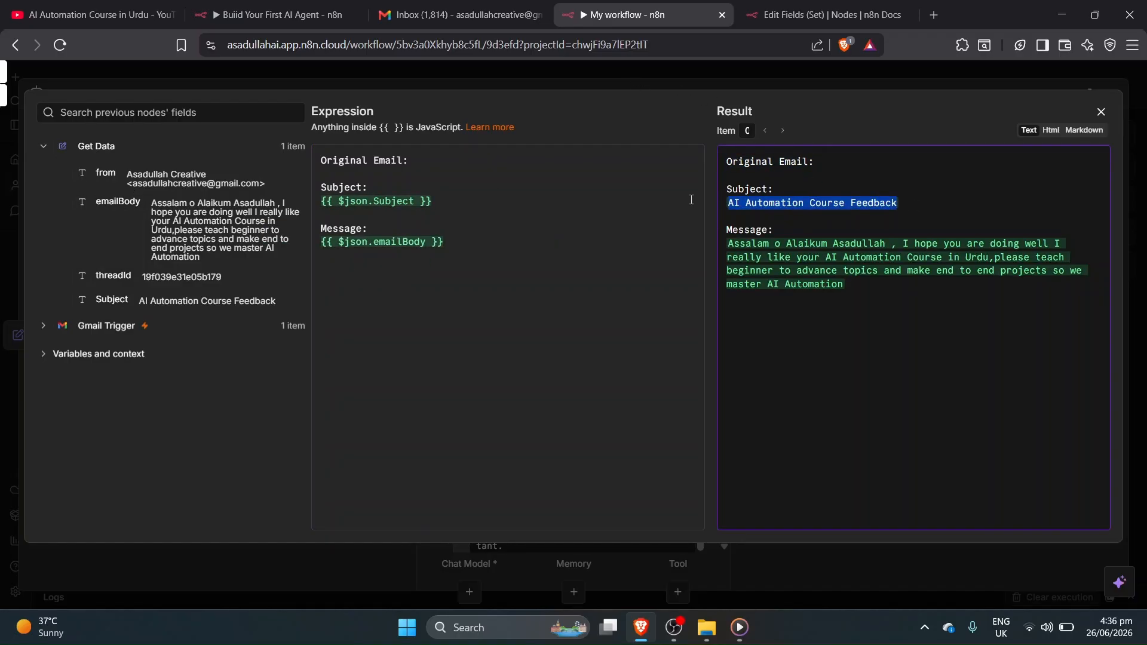
drag(884, 310, 693, 229)
click(841, 264)
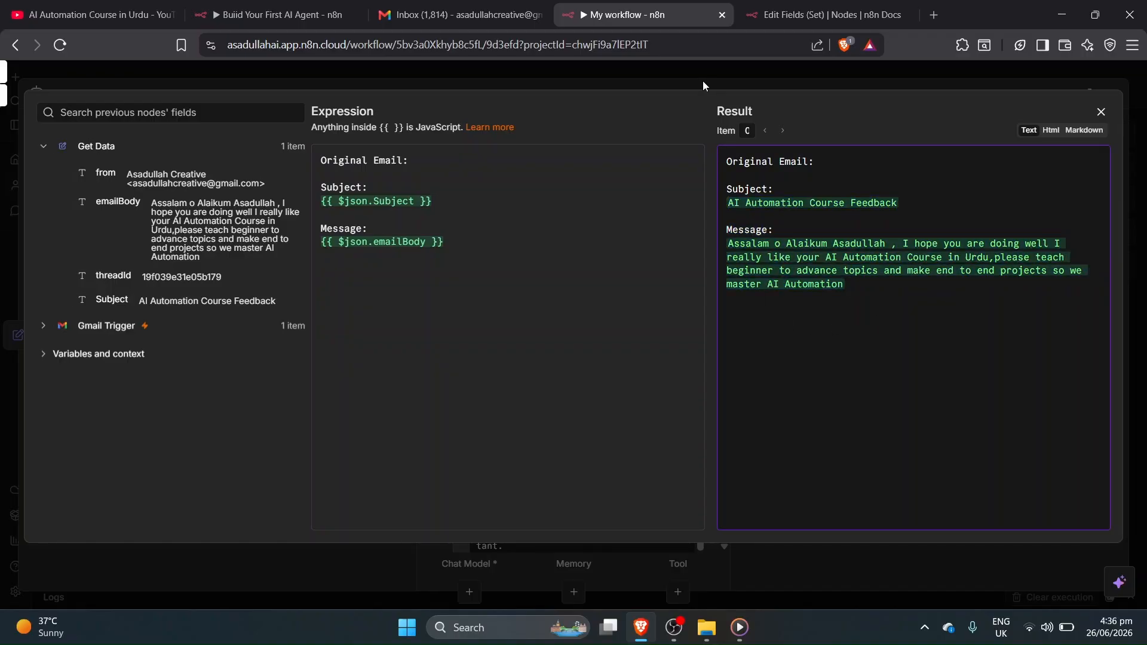
click(744, 80)
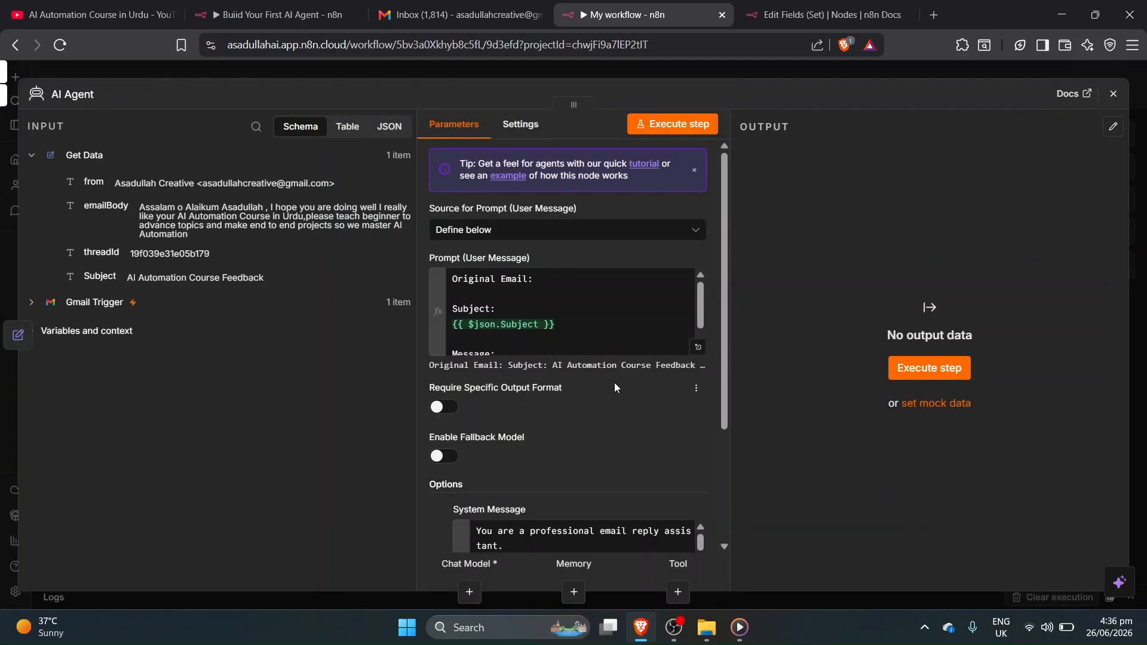
Review the AI Agent's user message prompt and System Message in its parameters.
scroll(614, 383, down, 2)
mouse_move(534, 371)
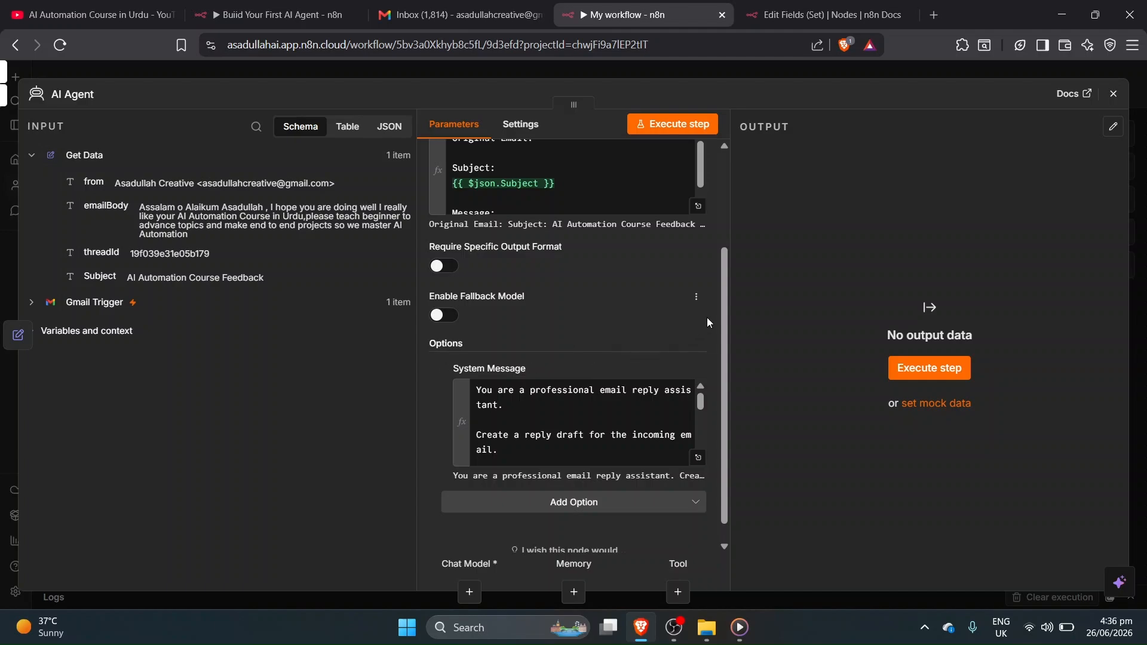
scroll(707, 321, up, 2)
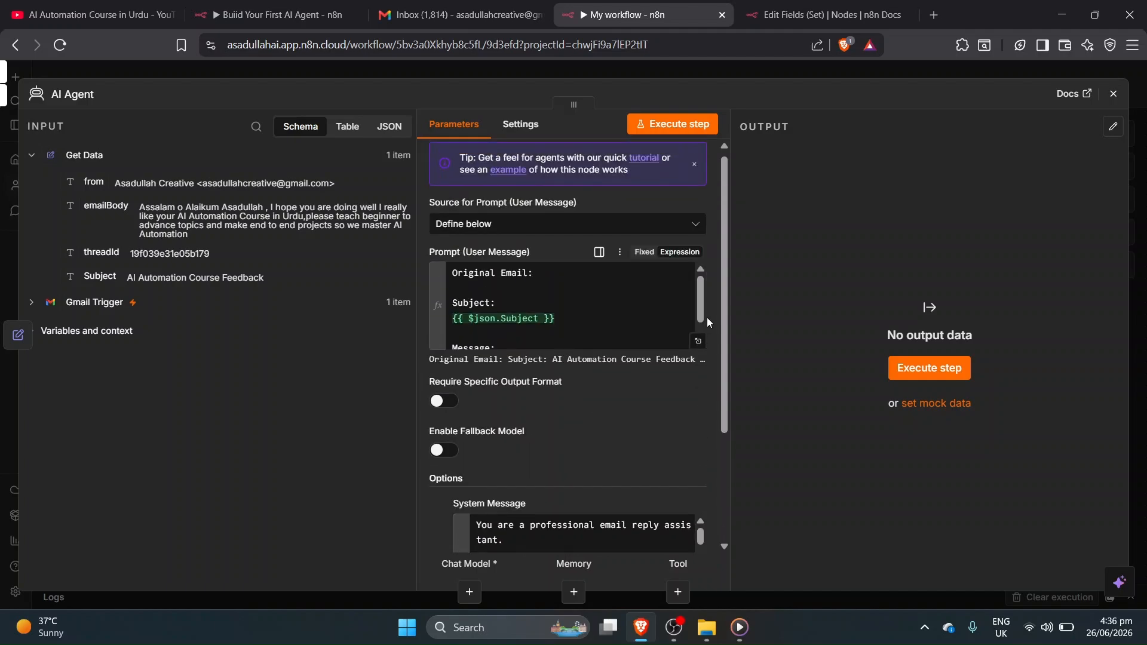
drag(429, 258, 544, 260)
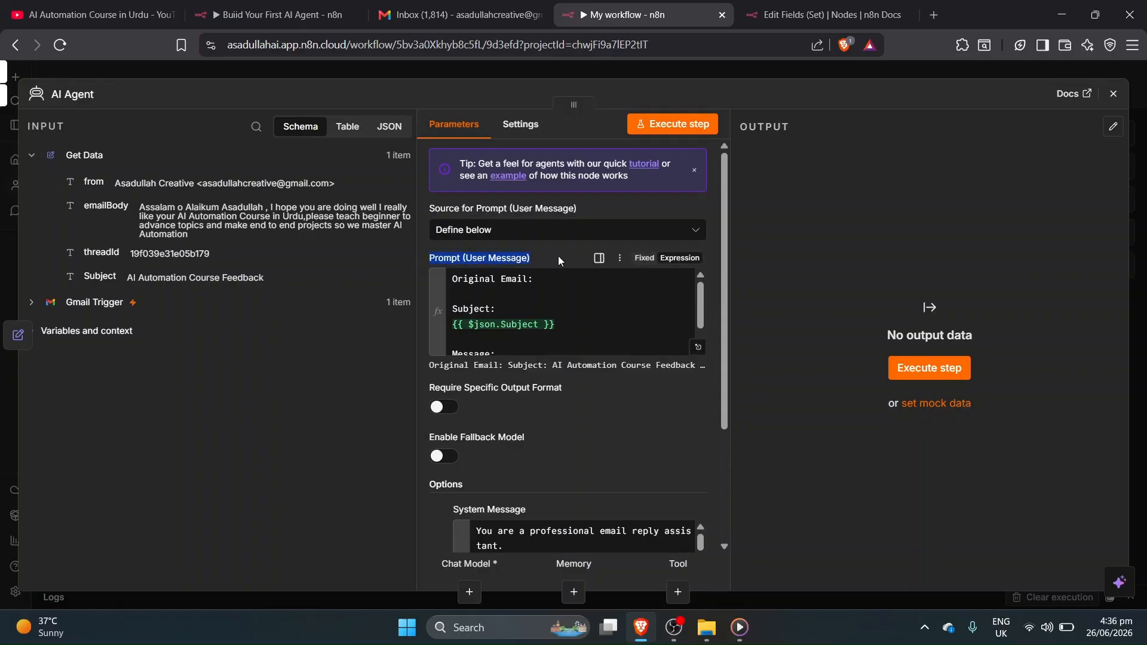
scroll(507, 393, down, 1)
drag(469, 460, 537, 460)
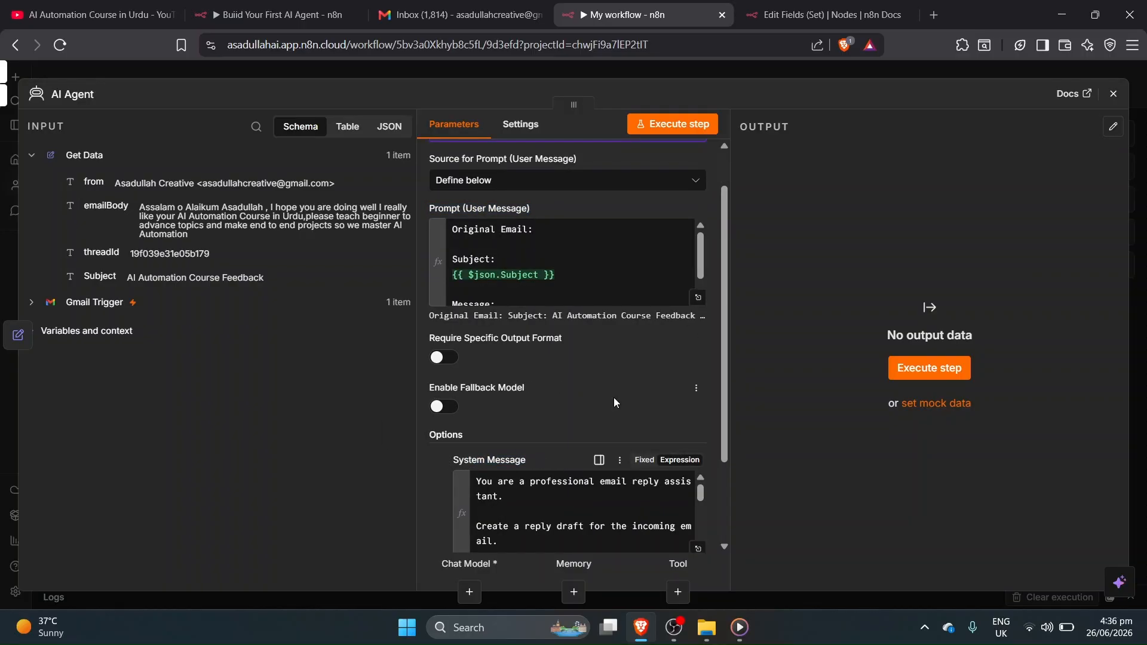
Inspect the AI Agent's user message prompt alongside its resolved result in the expression editor, and close the node's settings.
scroll(614, 396, up, 1)
drag(430, 260, 540, 260)
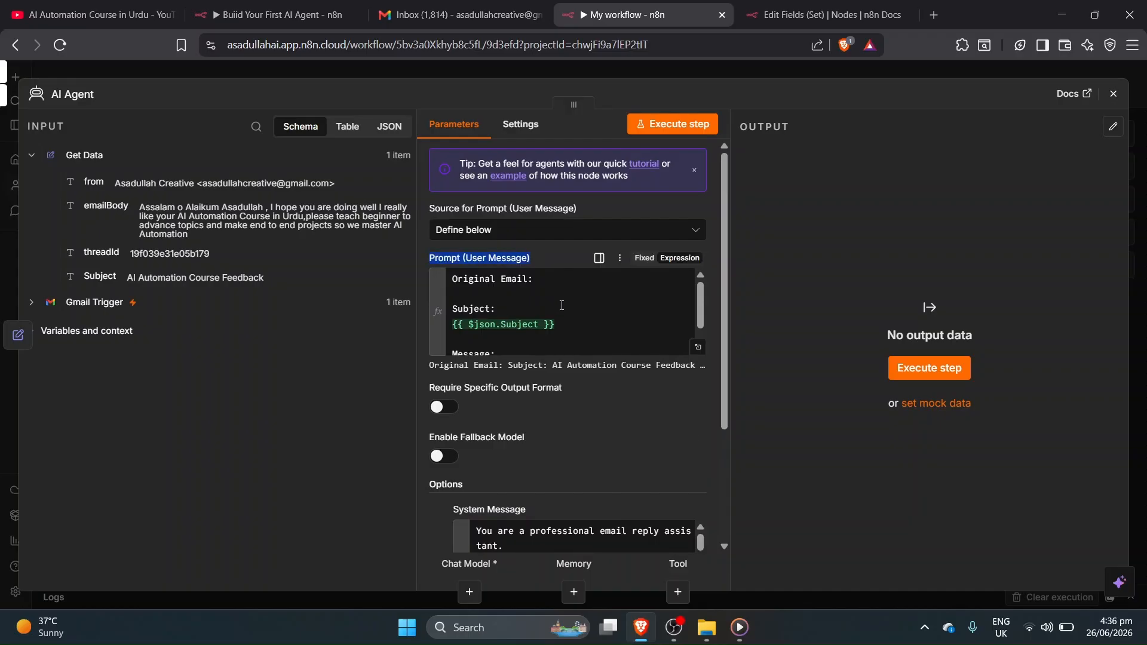
click(619, 310)
click(697, 346)
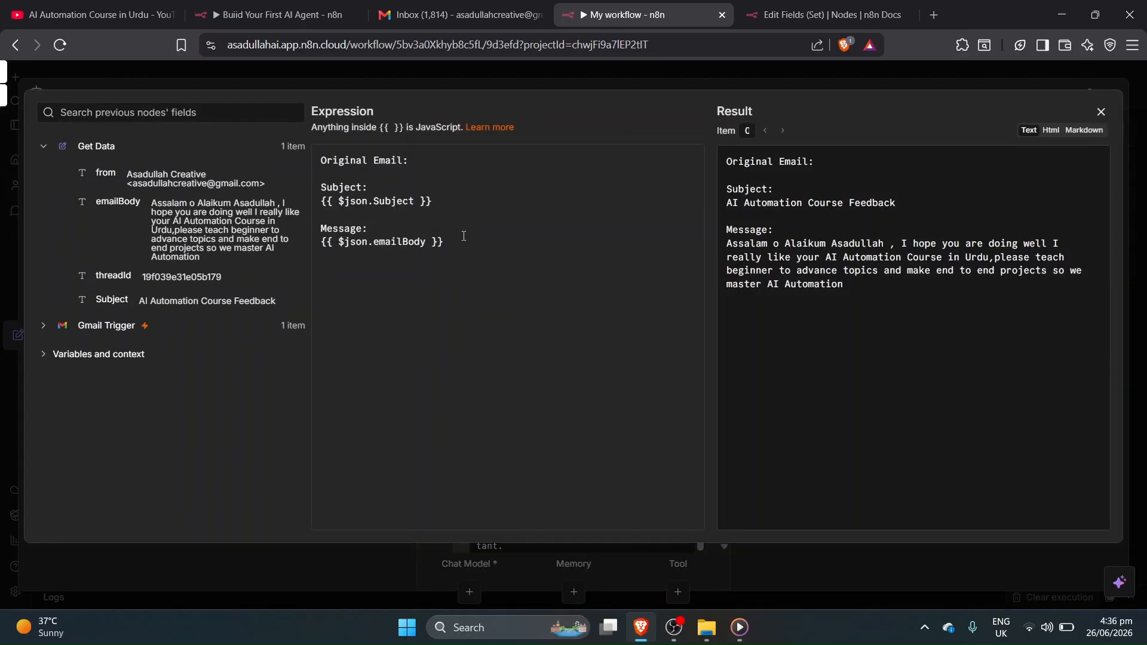
drag(448, 247, 321, 160)
click(534, 295)
click(714, 81)
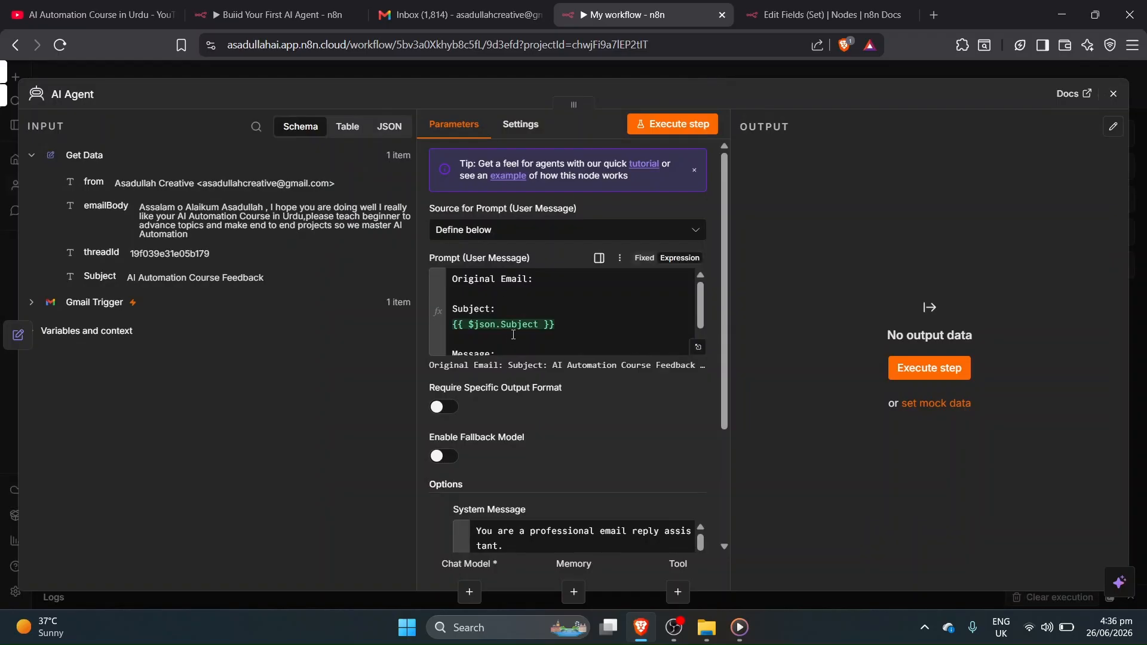
scroll(508, 431, down, 1)
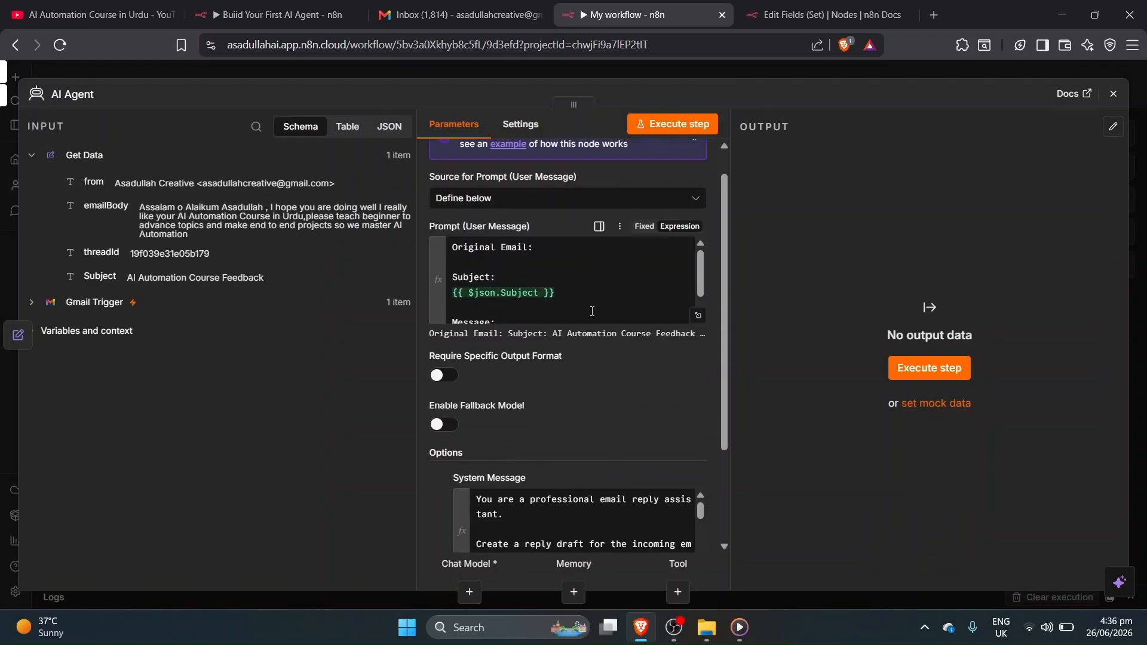
scroll(597, 287, up, 1)
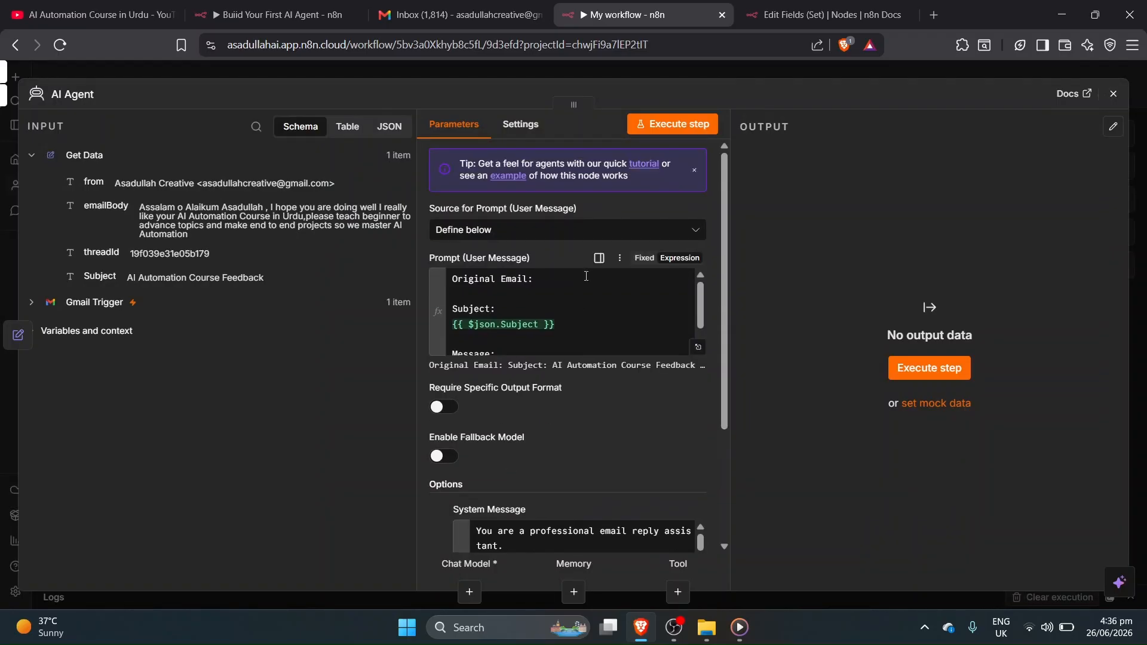
click(732, 63)
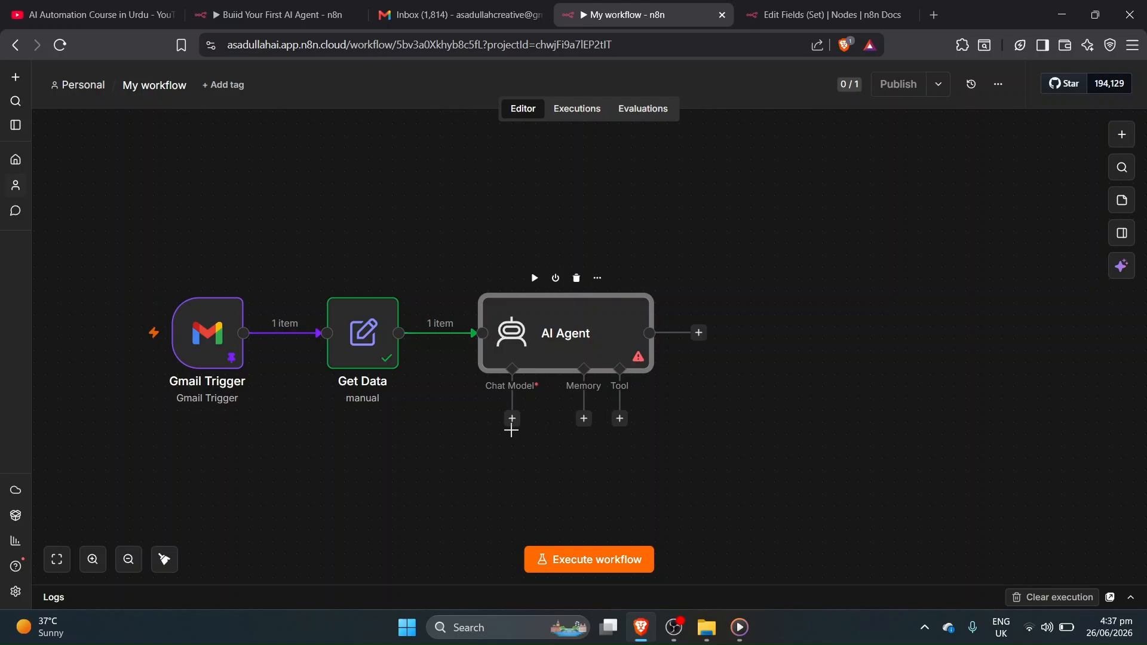
Open ChatGPT at chatgpt.com in a new browser tab and look at its available model choices.
click(935, 15)
text(chat)
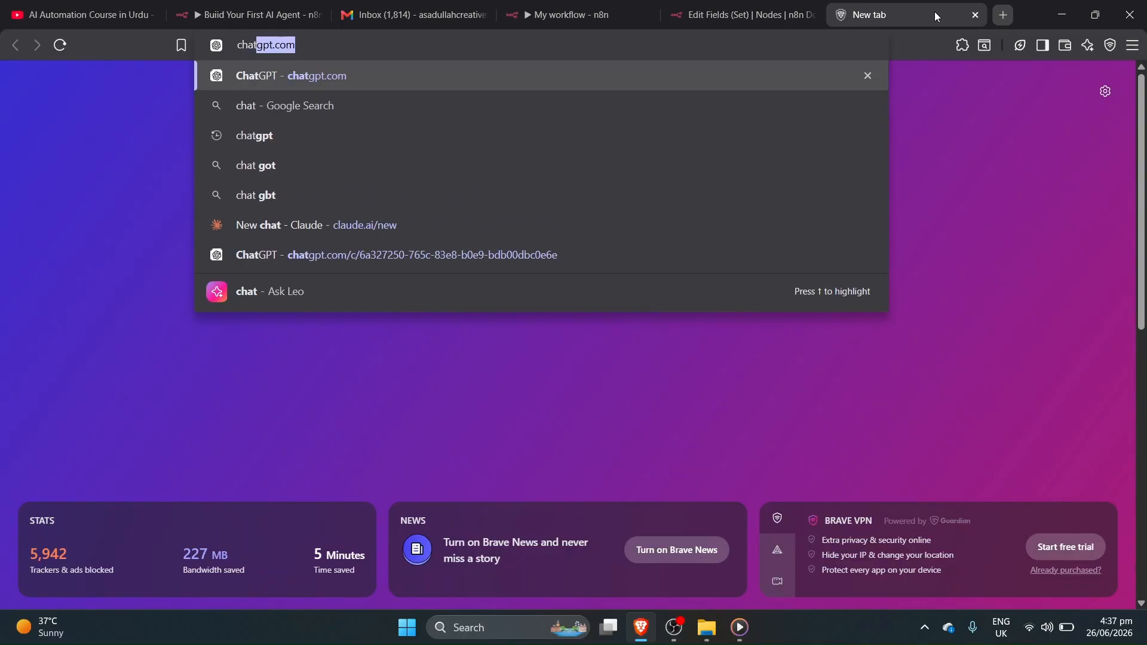
key(Return)
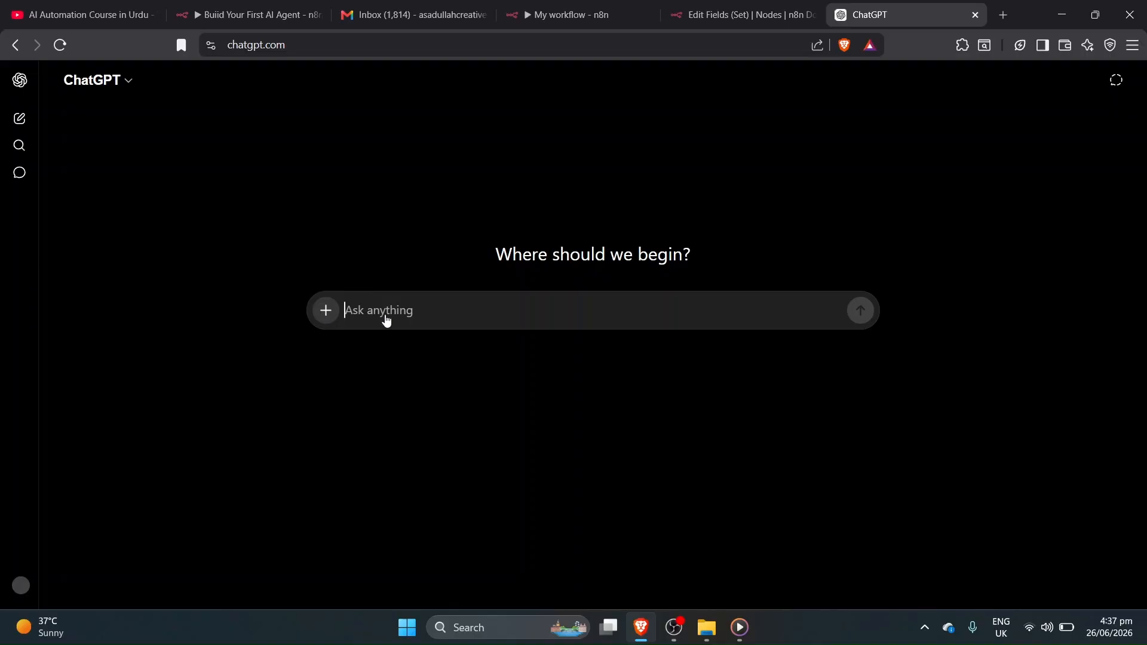
click(130, 93)
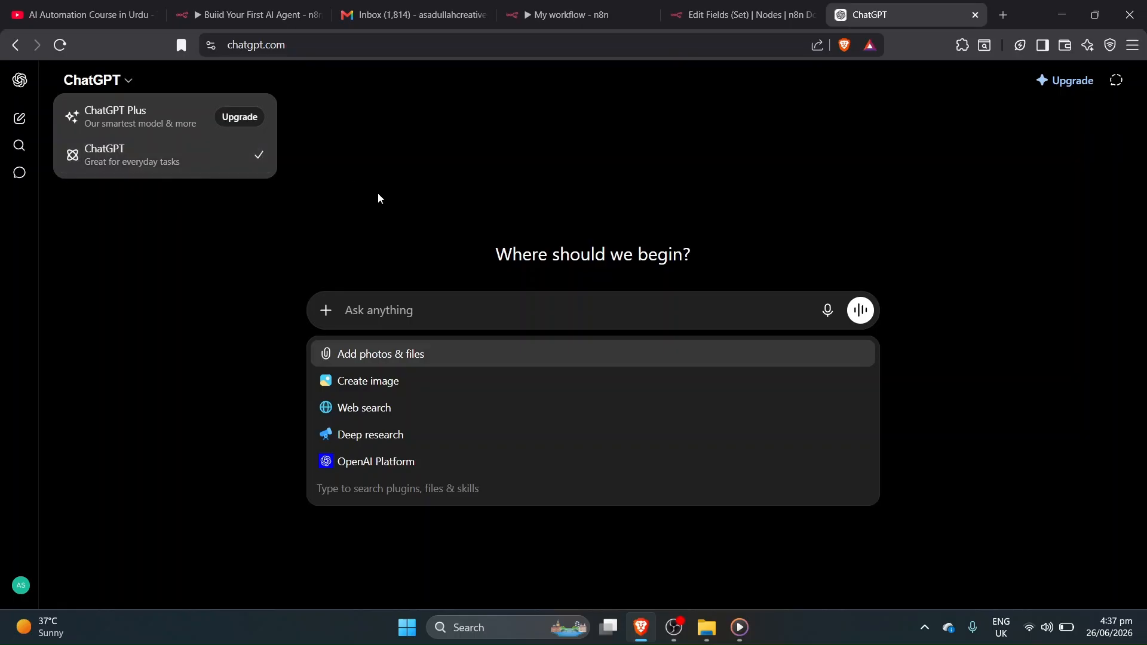
click(353, 252)
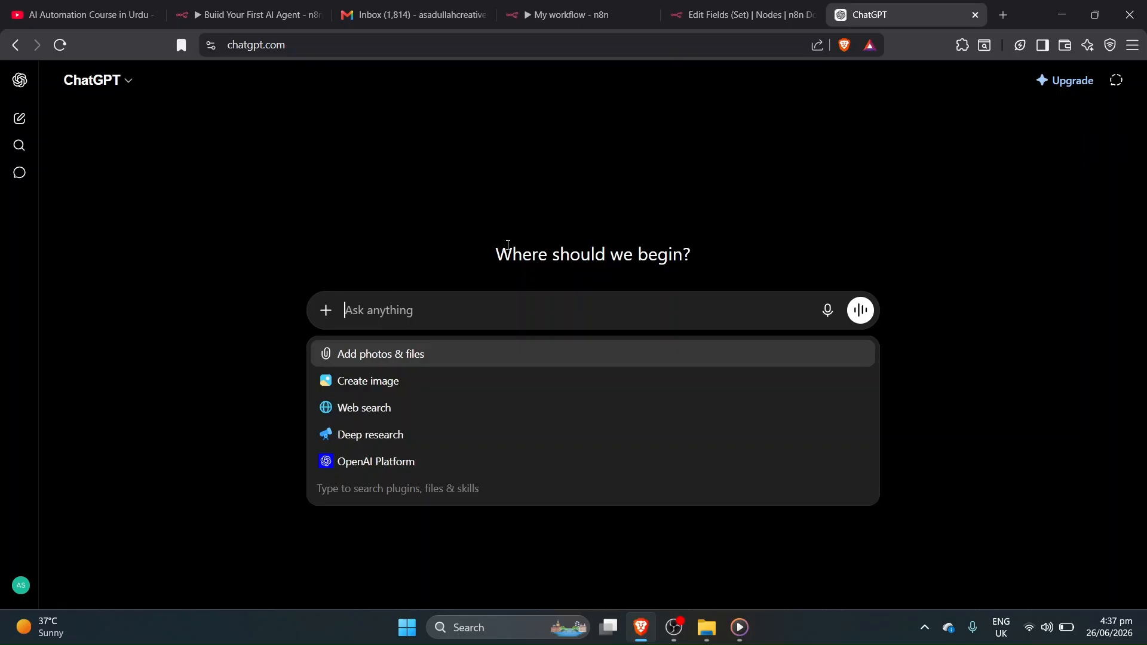
click(722, 2)
Return to the n8n workflow and attach a Groq Chat Model as the AI Agent's chat model.
click(596, 11)
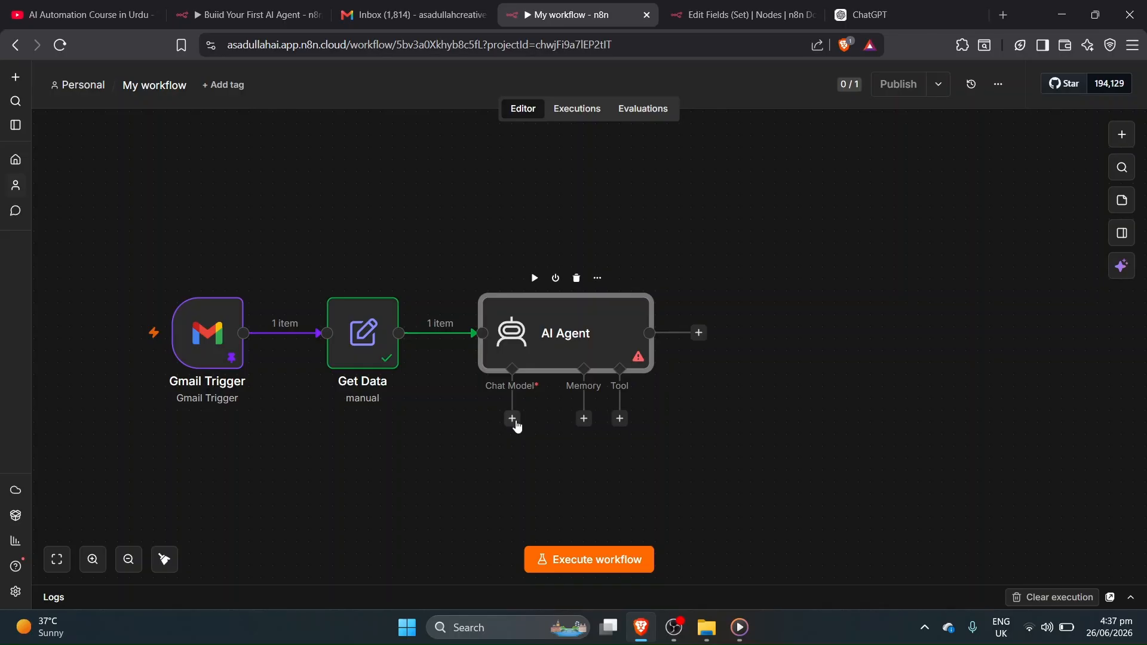
click(512, 420)
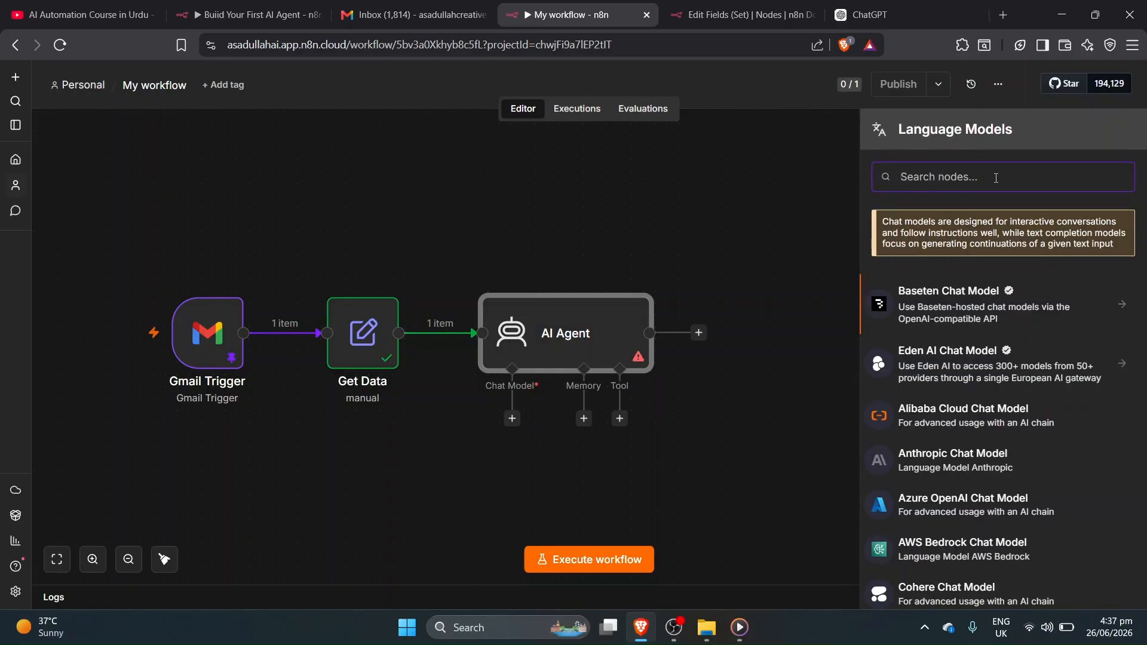
scroll(973, 382, down, 6)
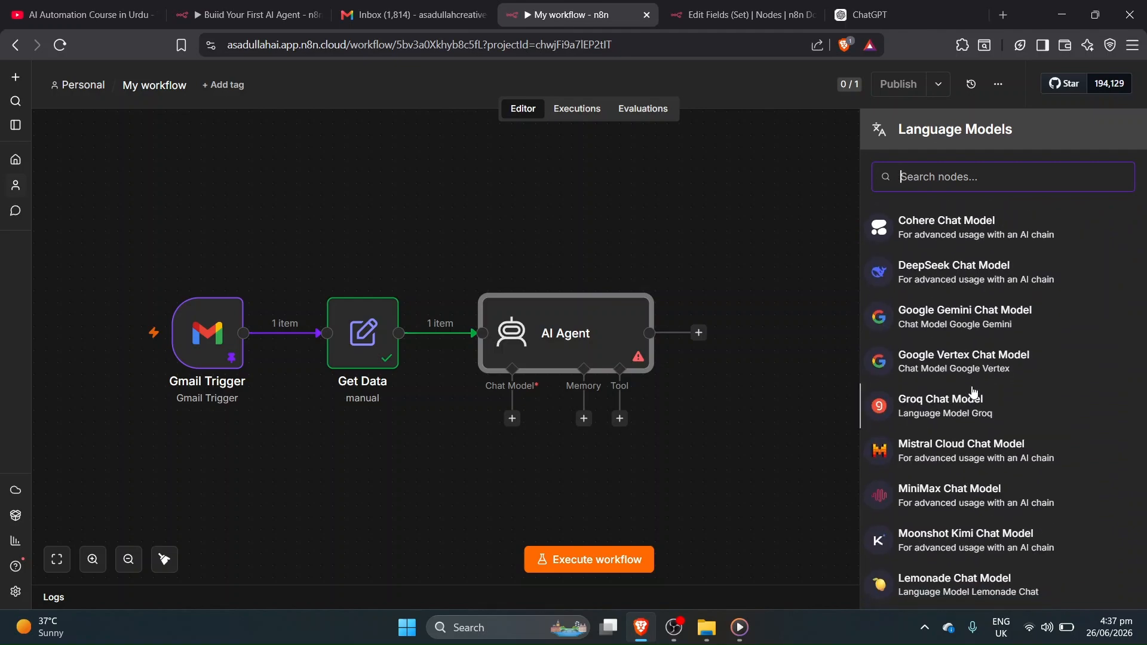
click(954, 409)
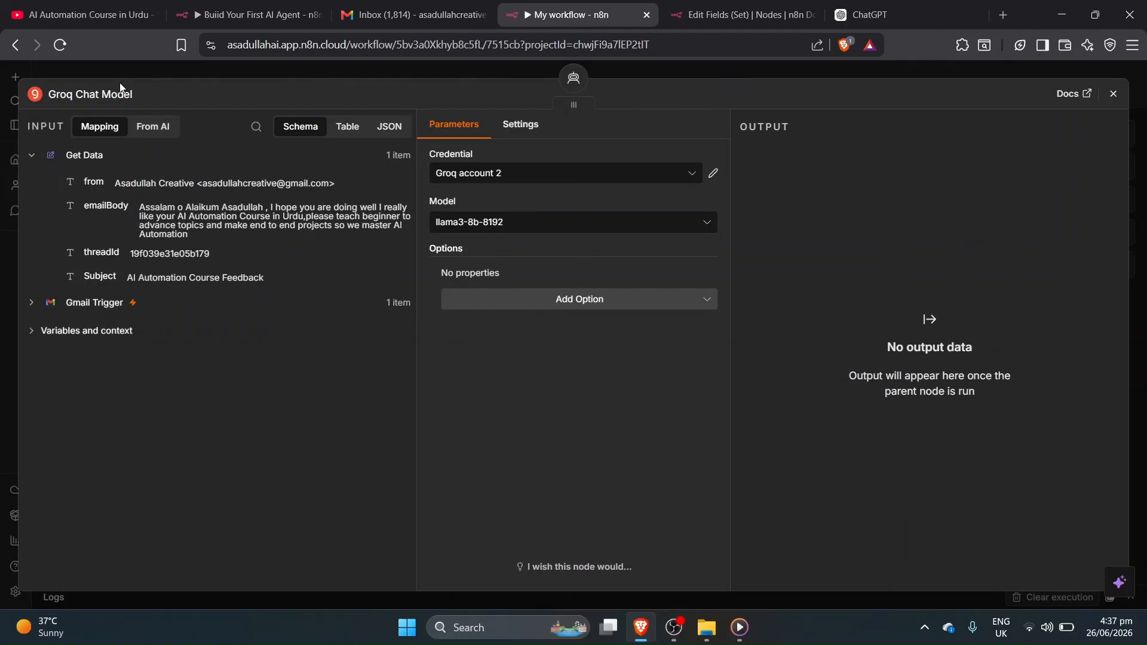
Close the Edit Fields documentation and ChatGPT browser tabs.
click(764, 20)
click(810, 15)
click(810, 15)
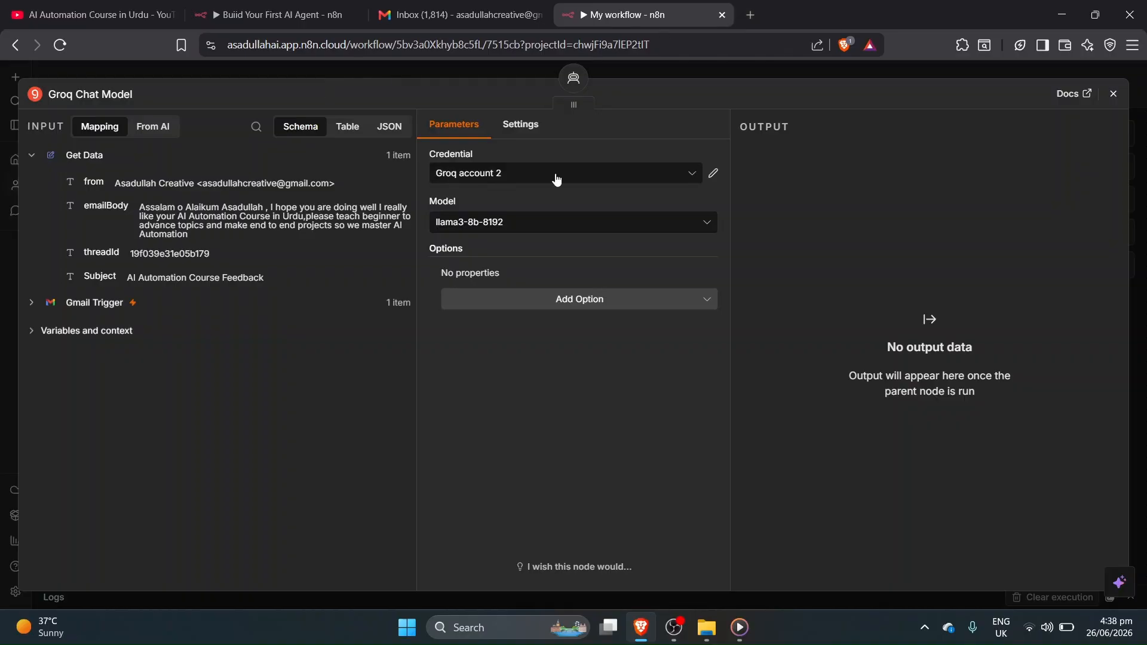
Start a new credential for the Groq Chat Model, ready at its API Key field.
click(578, 169)
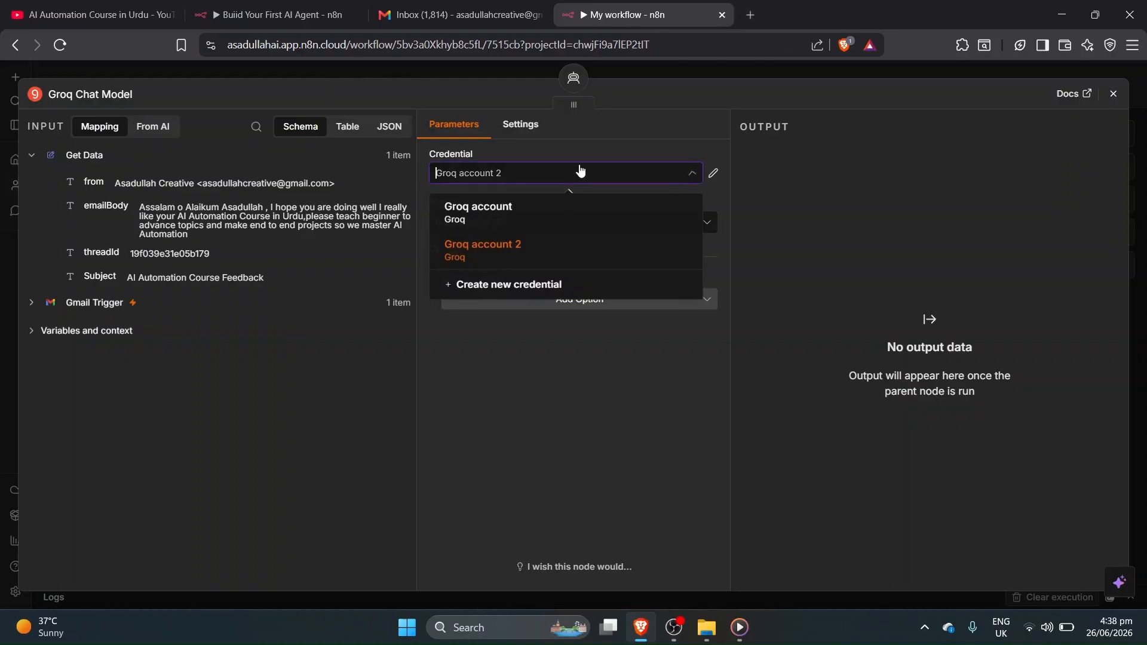
click(518, 291)
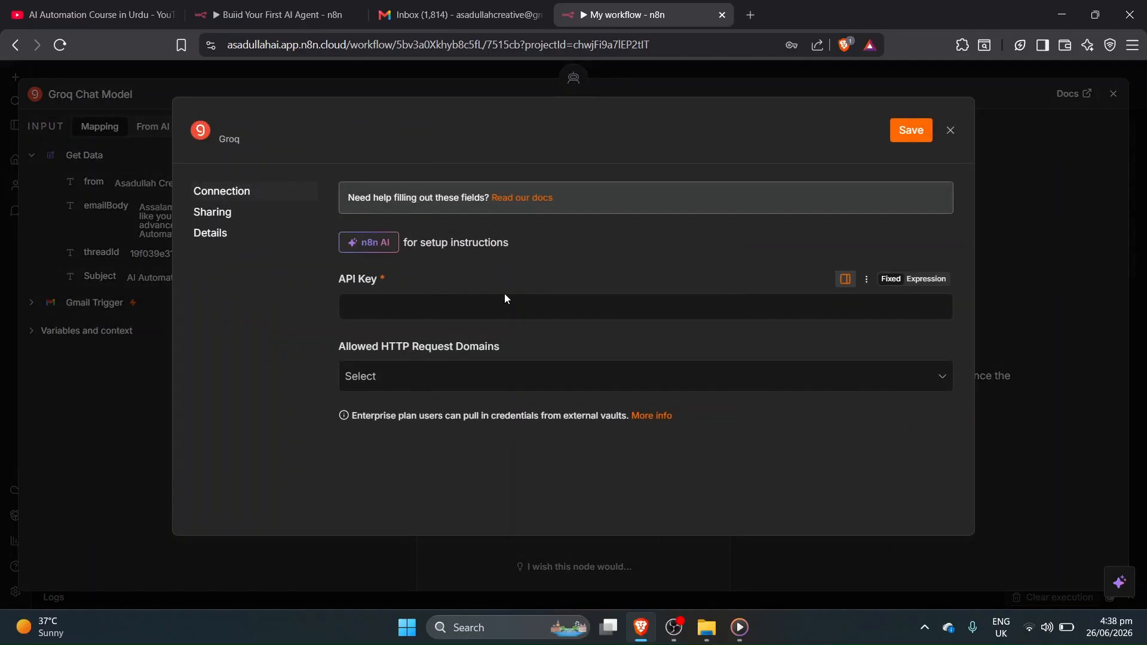
drag(334, 281, 403, 282)
click(485, 315)
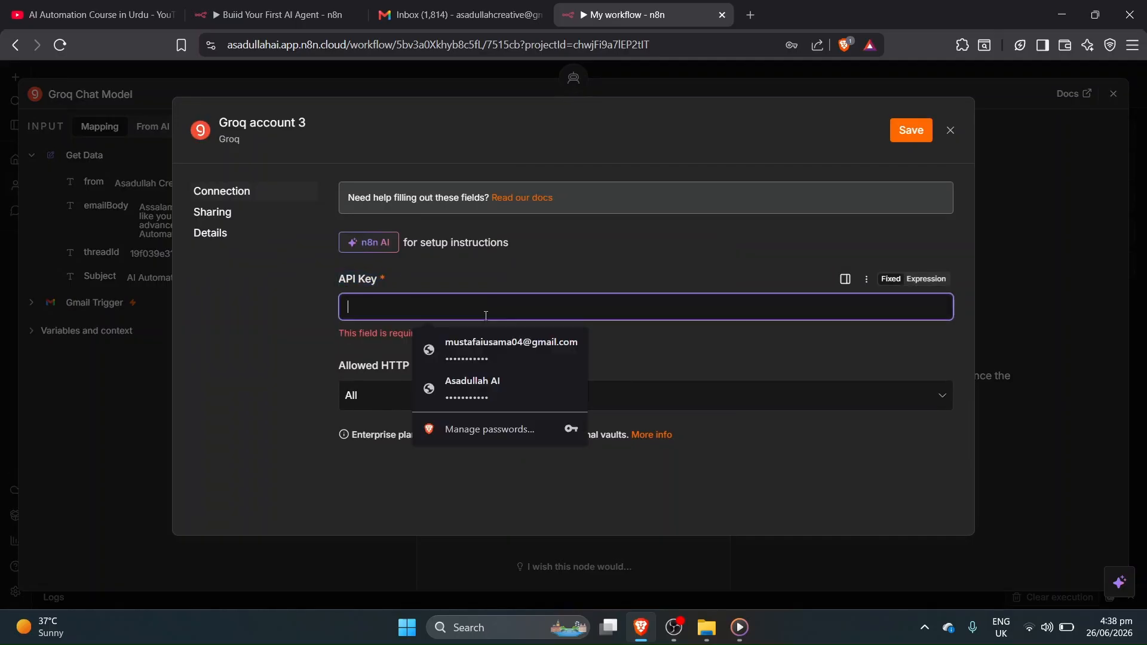
Search the web for "groq free api key" in a new browser tab and open GroqCloud's API Keys page.
click(750, 15)
text(groq)
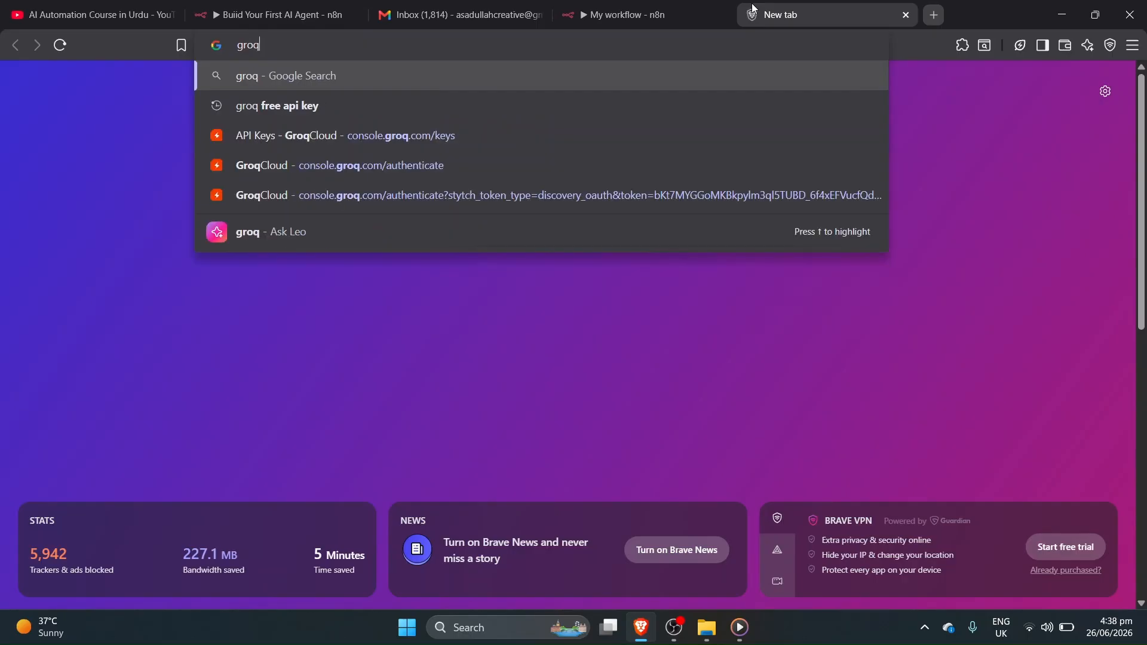
text( free api key)
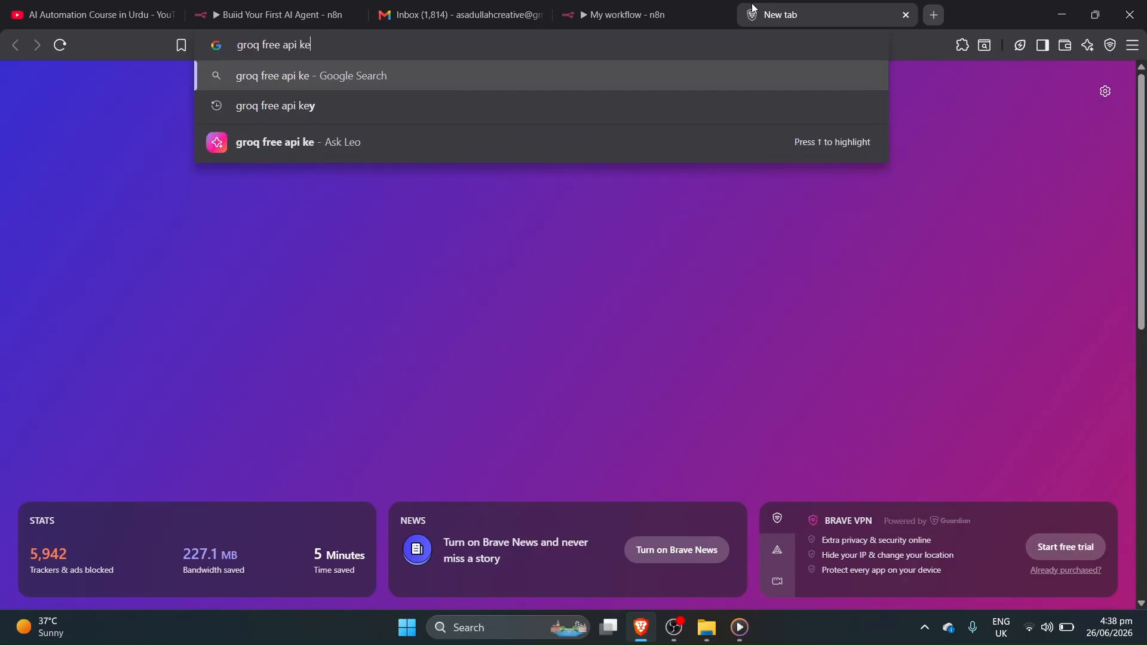
key(Return)
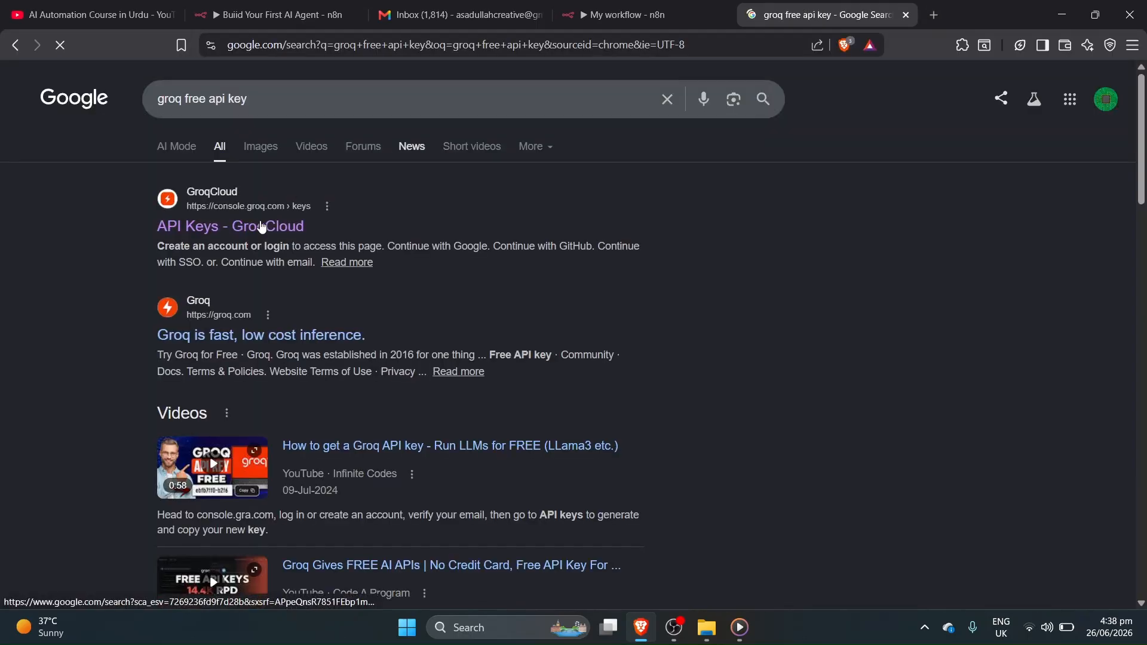
click(262, 228)
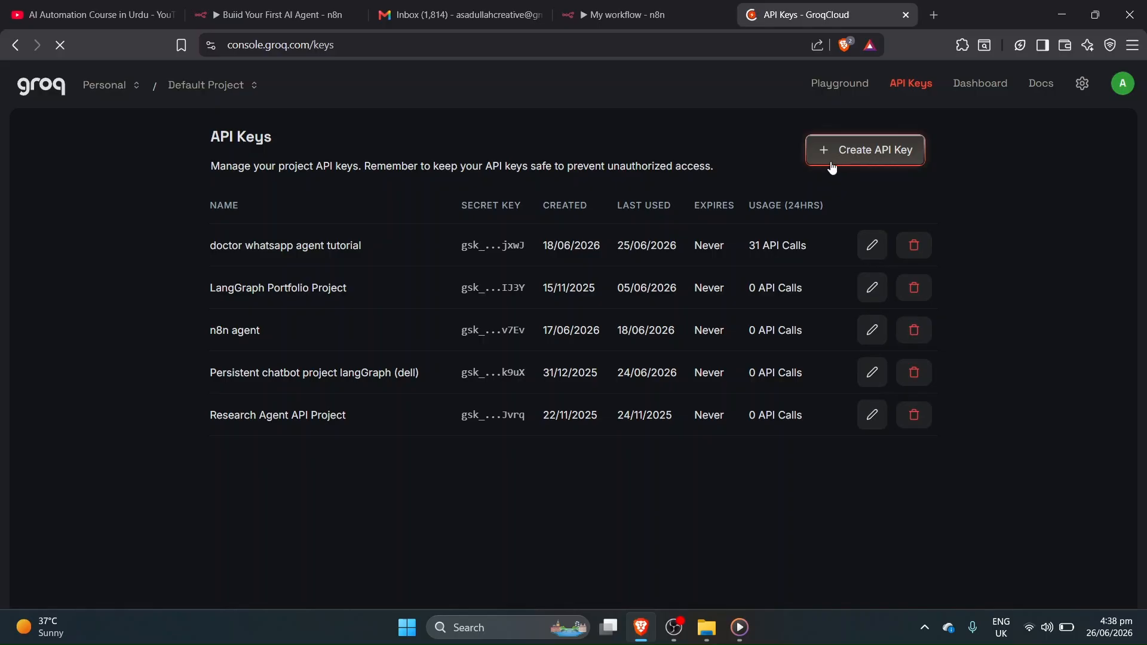
Create a GroqCloud API key with the display name "n8n email agent", completing the human verification.
click(882, 158)
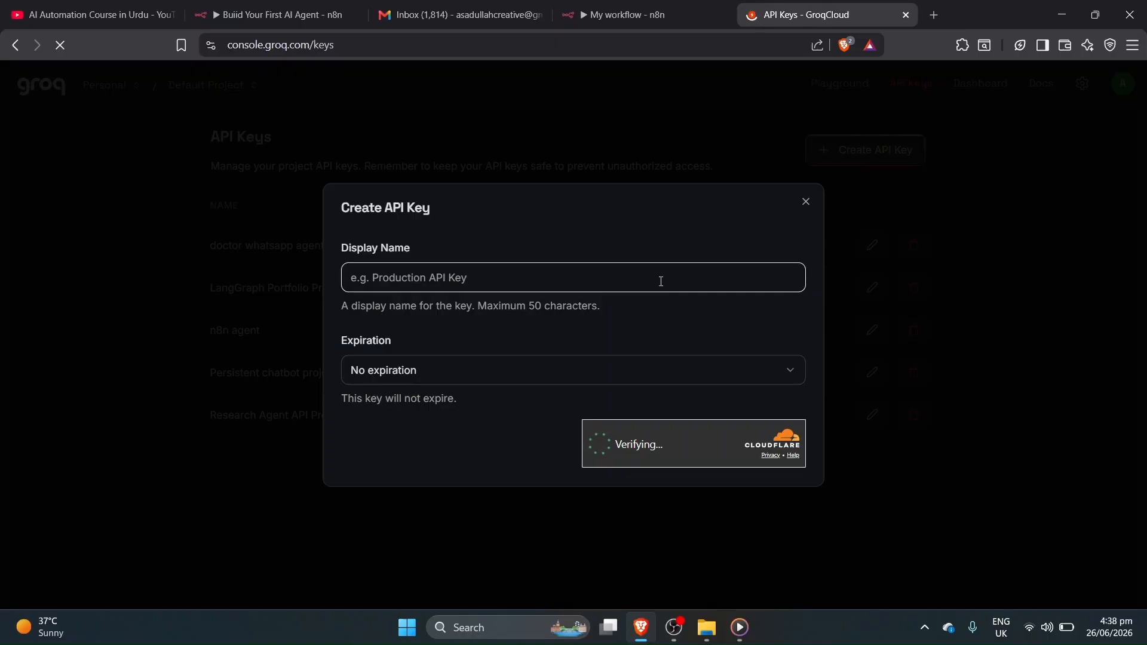
text(n8n email agent)
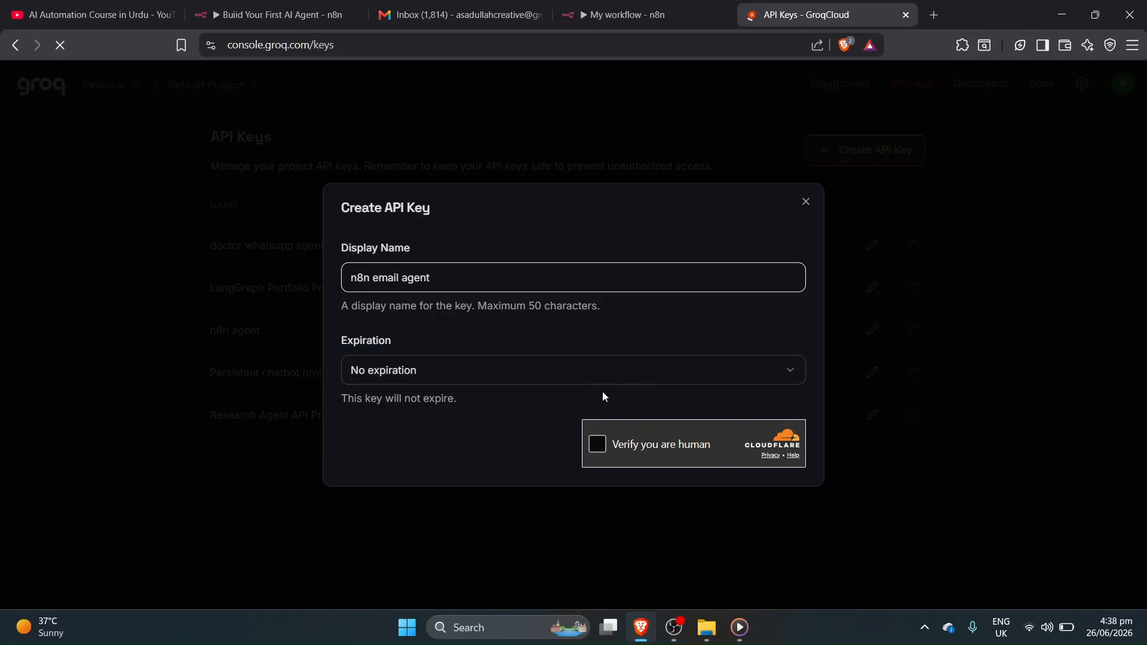
click(597, 444)
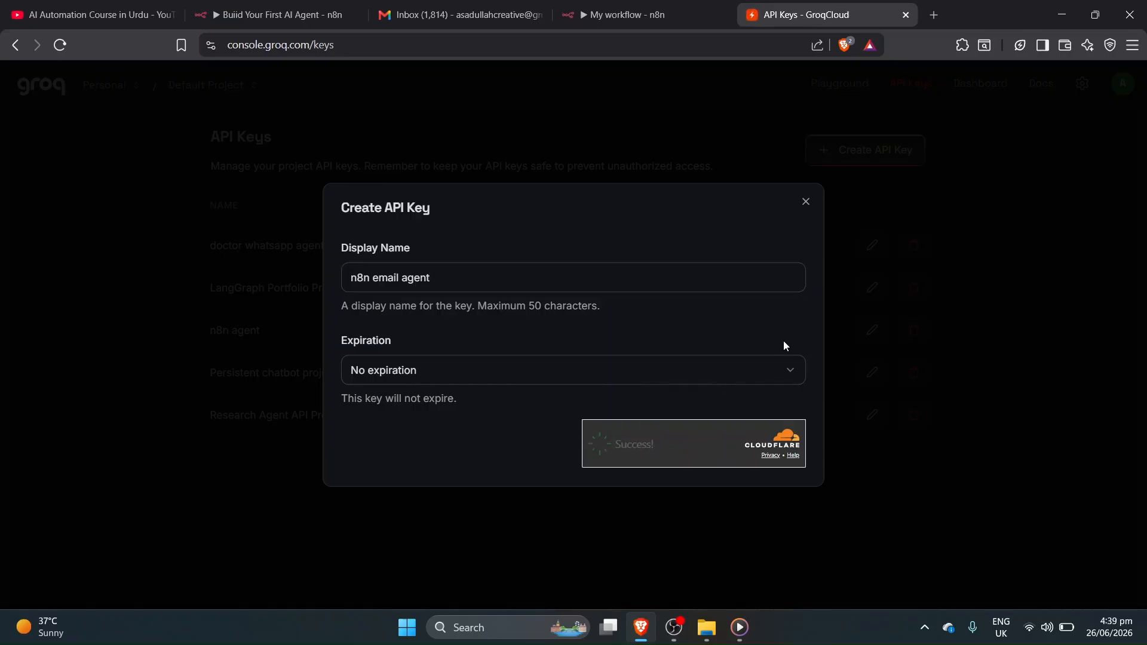
click(763, 459)
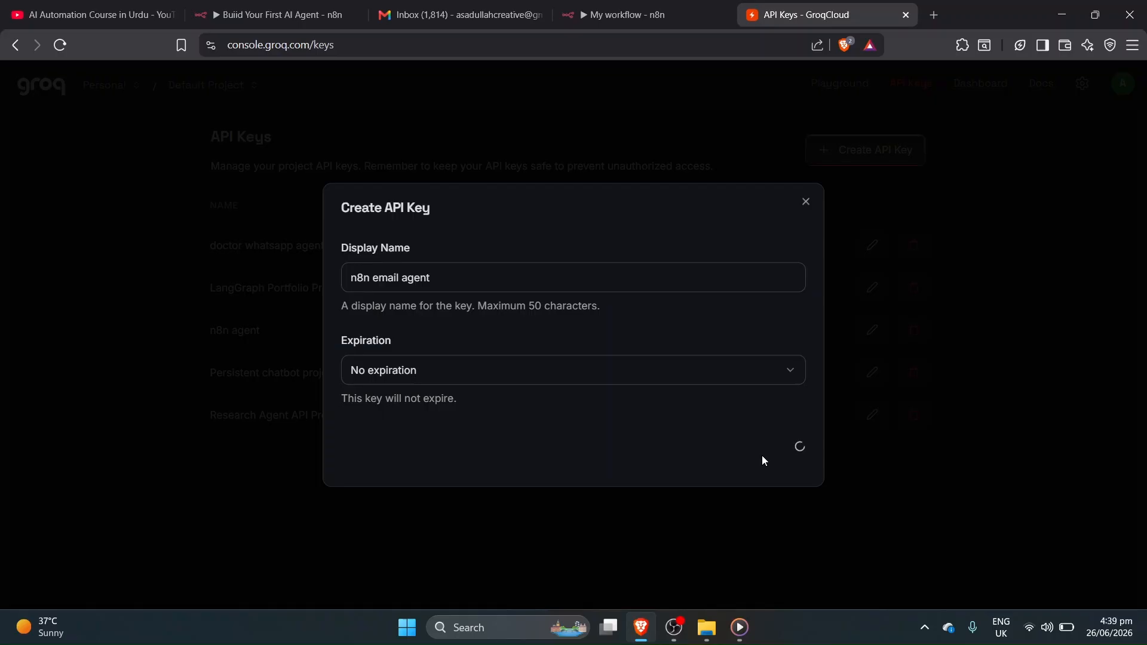
Copy the new GroqCloud API key and paste it into the API Key field of the Groq credential in n8n.
click(615, 14)
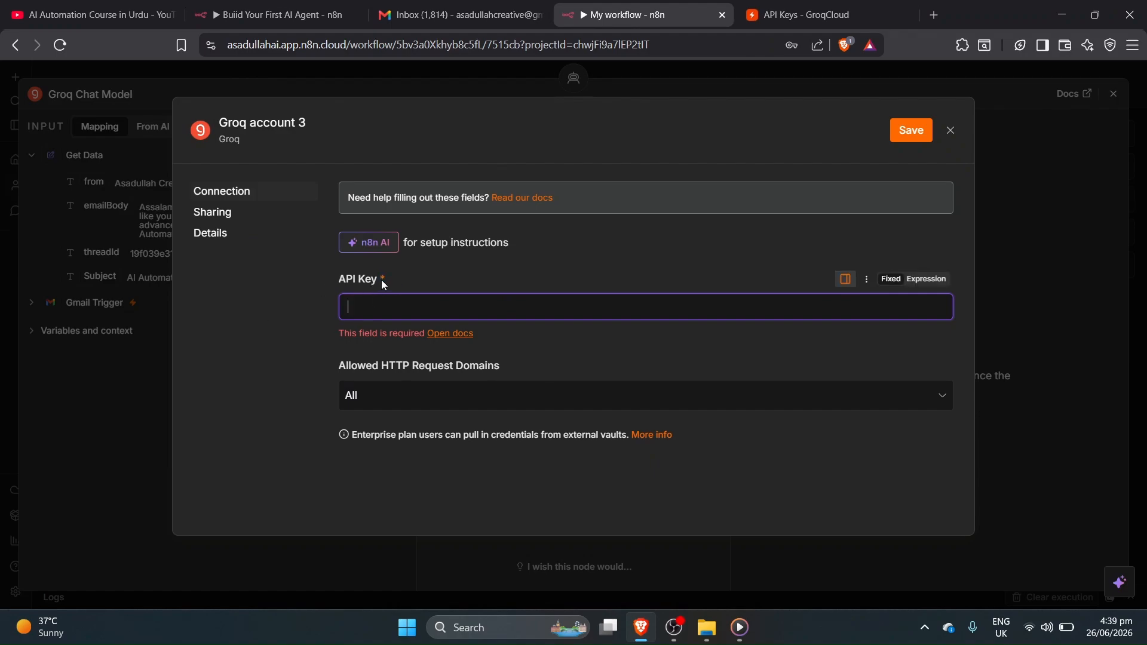
click(804, 15)
click(769, 347)
click(627, 15)
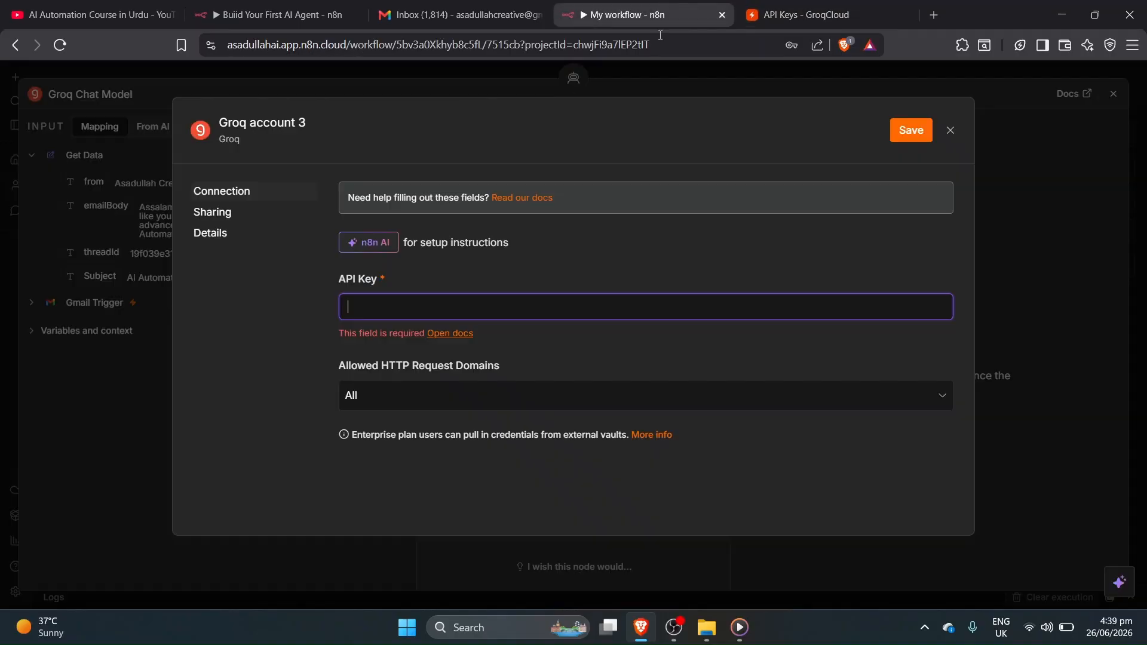
key(ctrl+v)
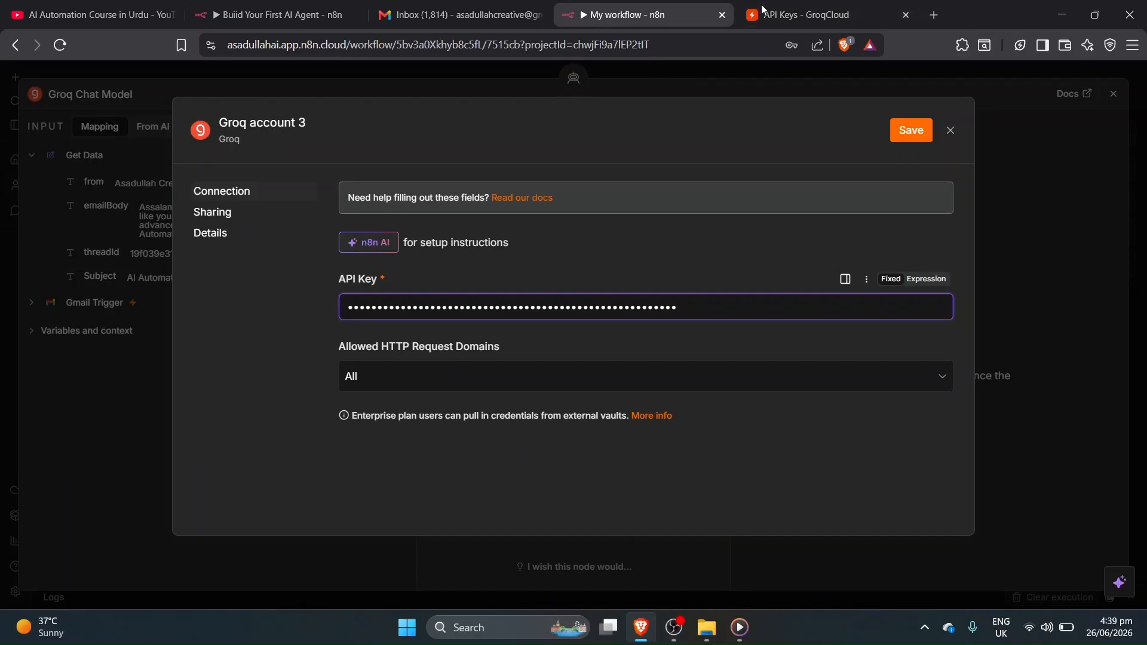
key(ctrl+Tab)
click(766, 346)
click(660, 8)
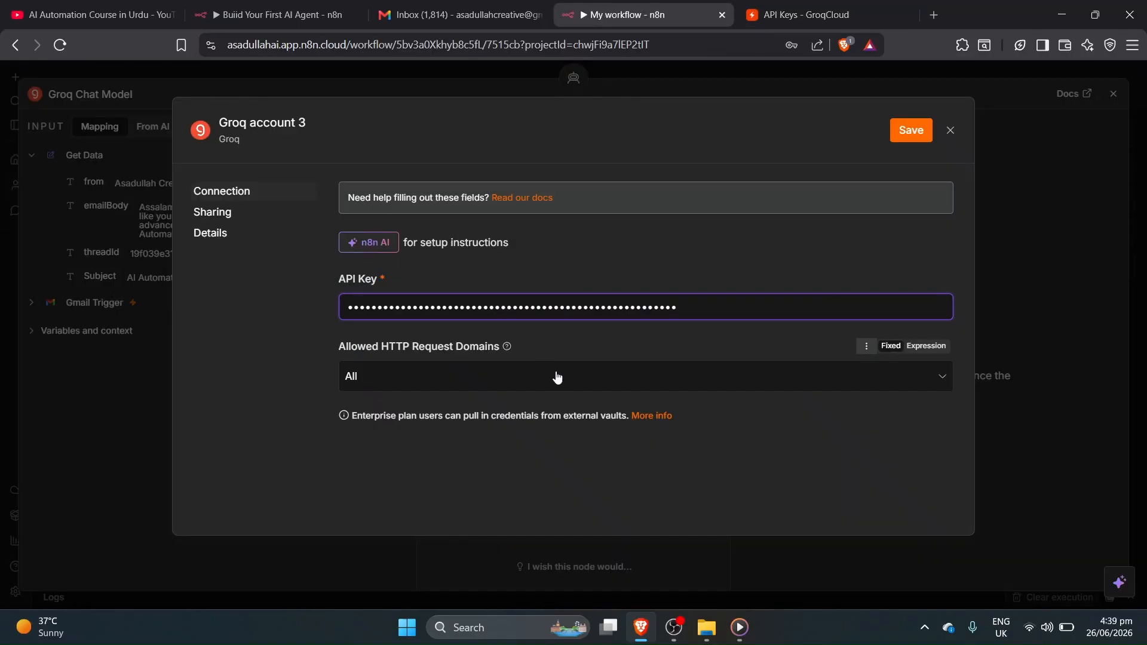
Create a blank Google Sheets spreadsheet through sheets.new in a new browser tab.
click(848, 29)
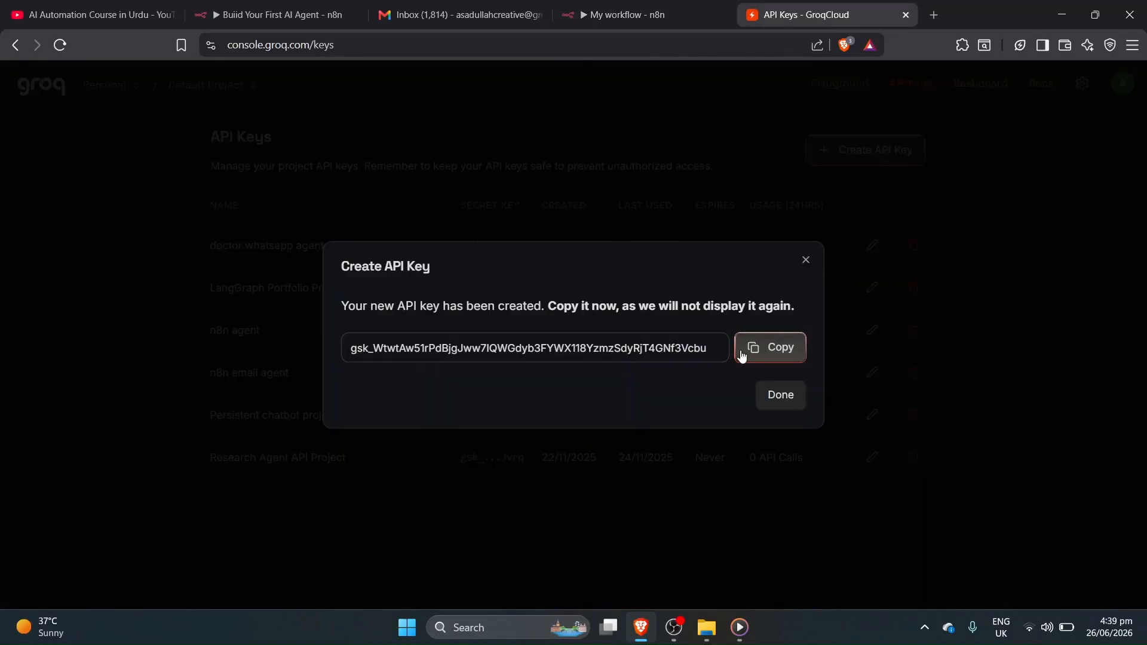
click(924, 16)
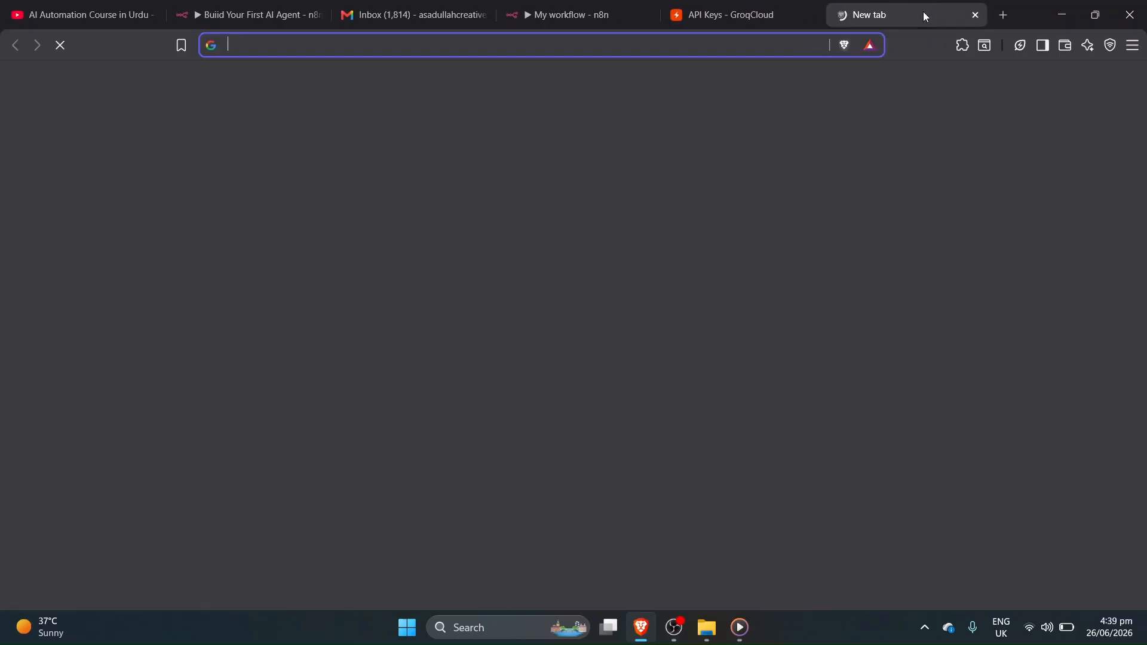
text(sheets.new)
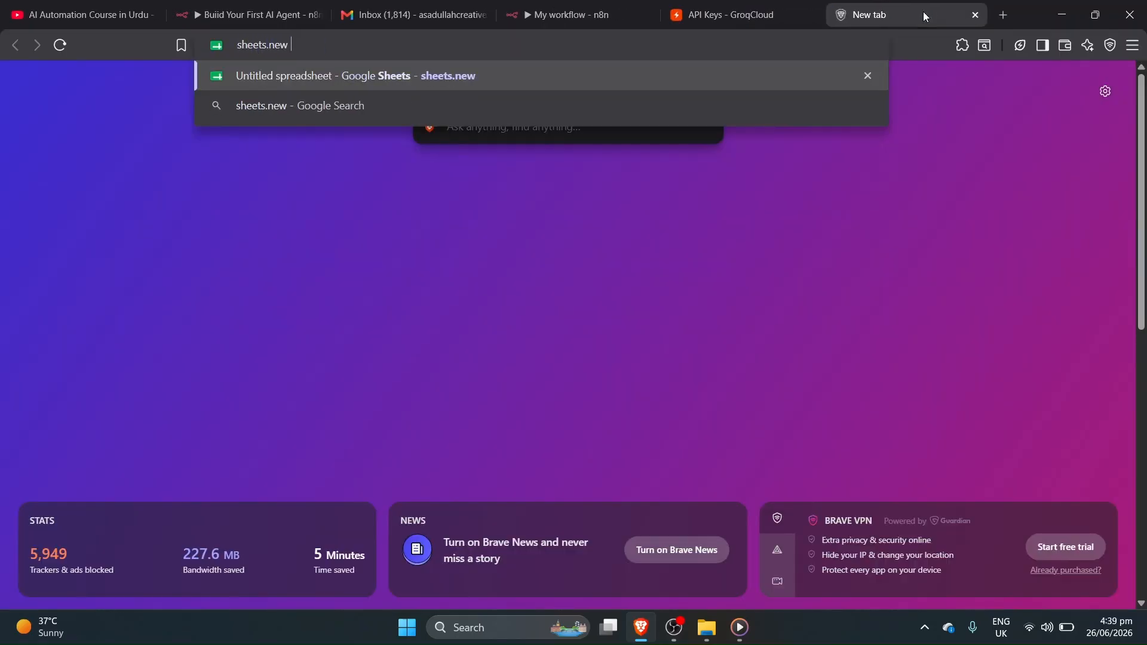
key(Return)
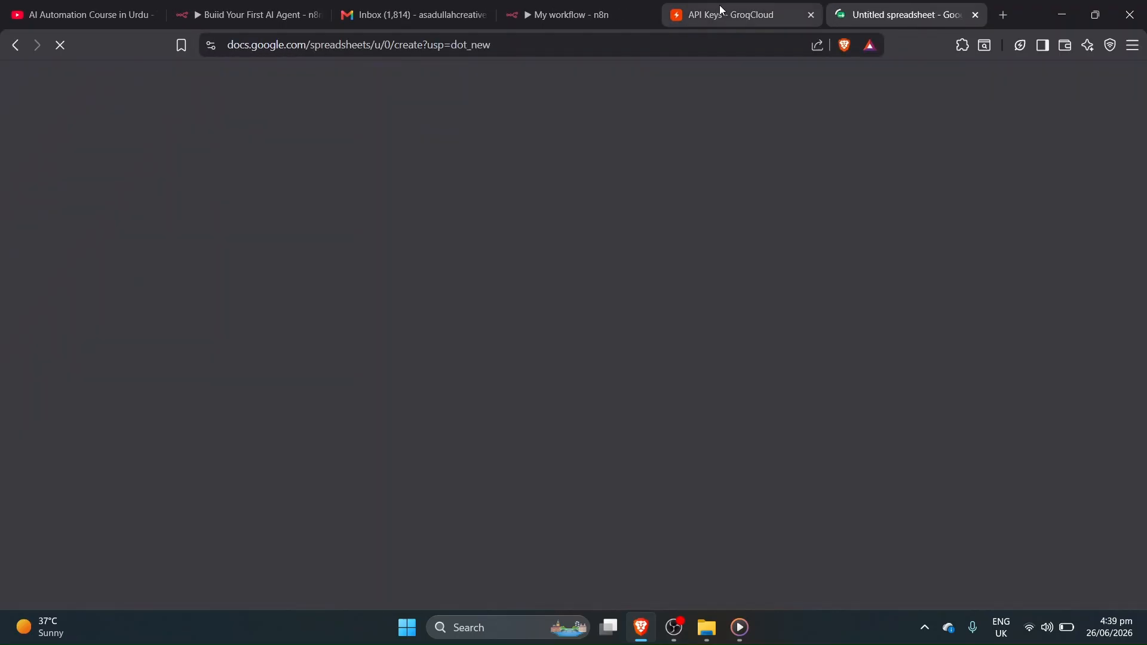
click(720, 9)
click(908, 6)
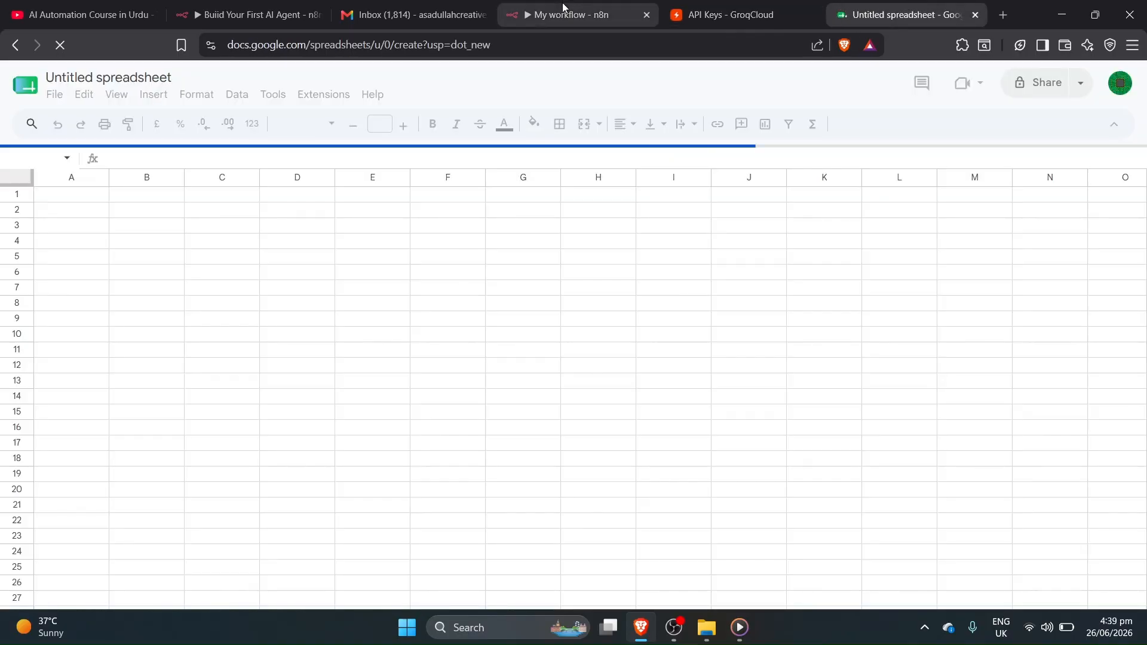
Store the copied Groq API key in cell C1 of the blank spreadsheet and label it "API Key Groq" in A1.
click(230, 194)
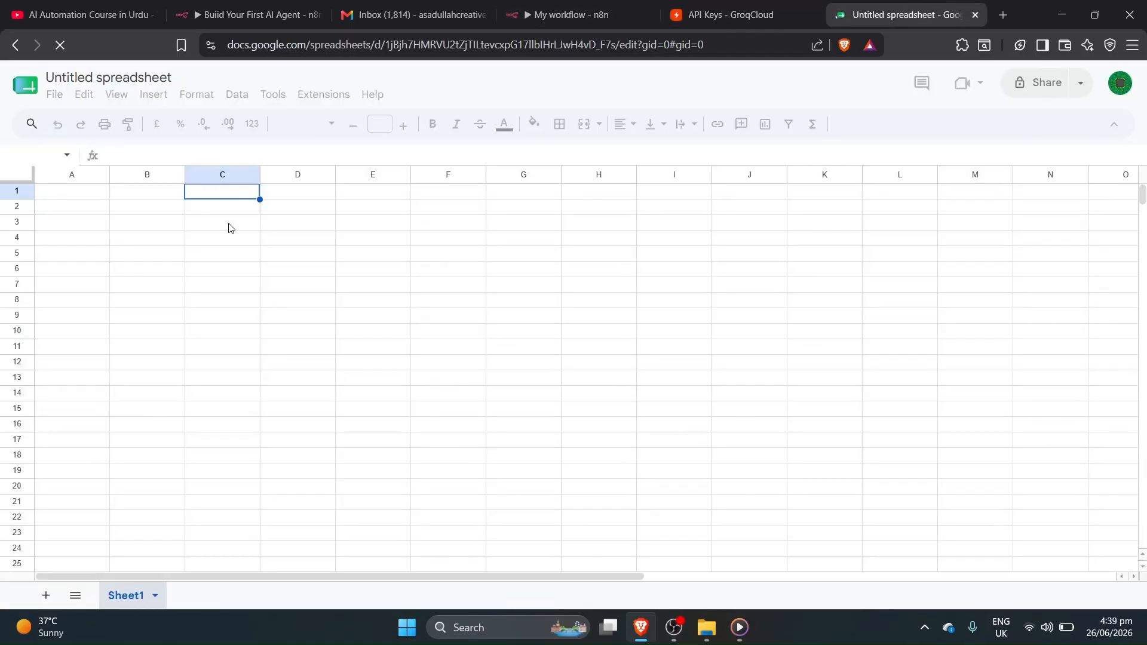
key(ctrl+v)
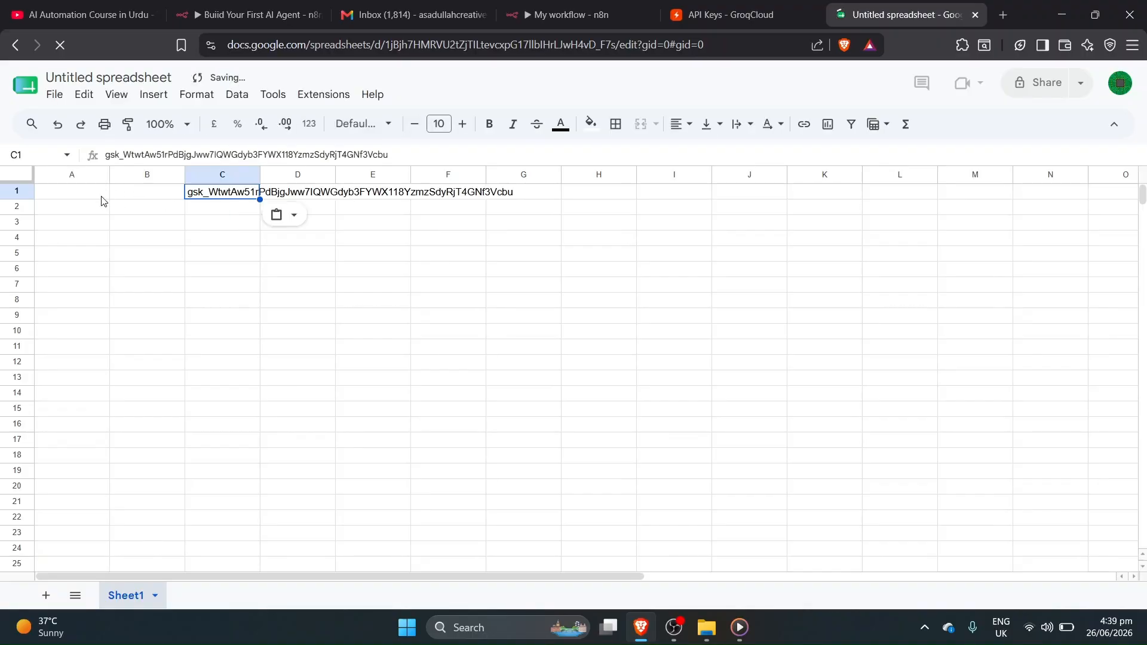
click(106, 197)
text(API Key Gr)
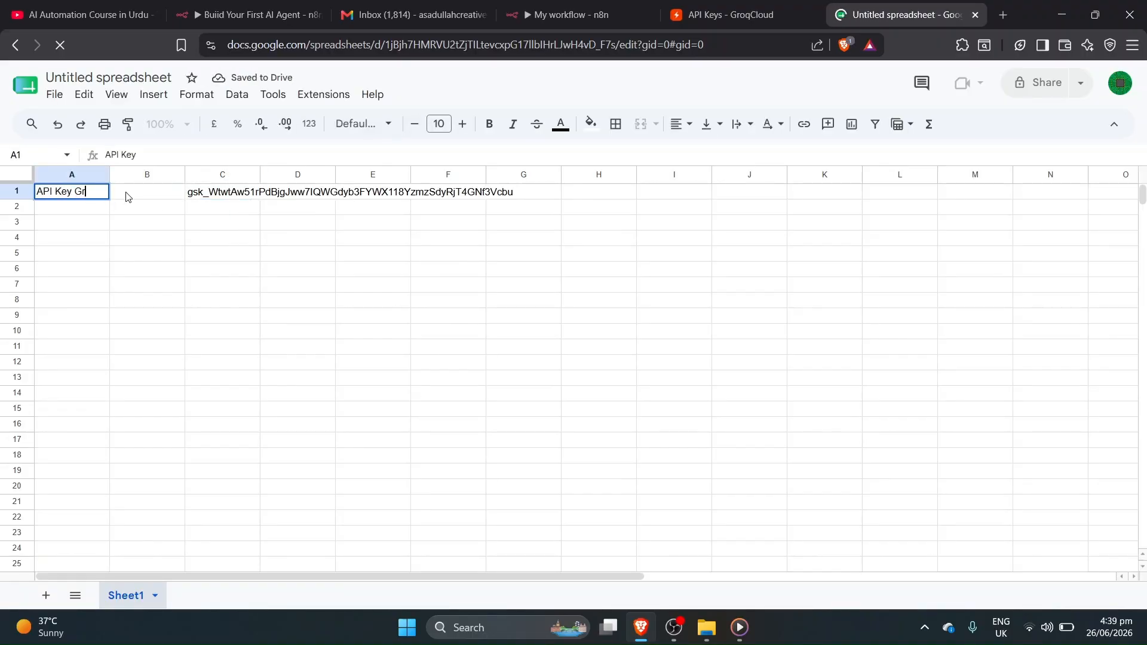
text(oq)
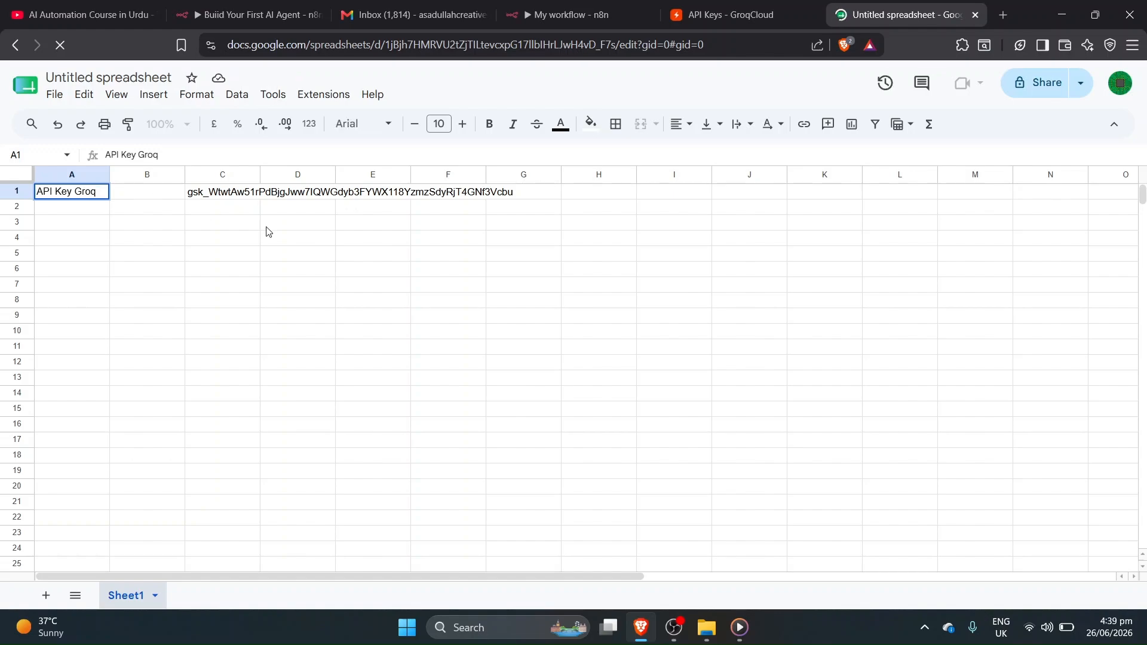
click(320, 239)
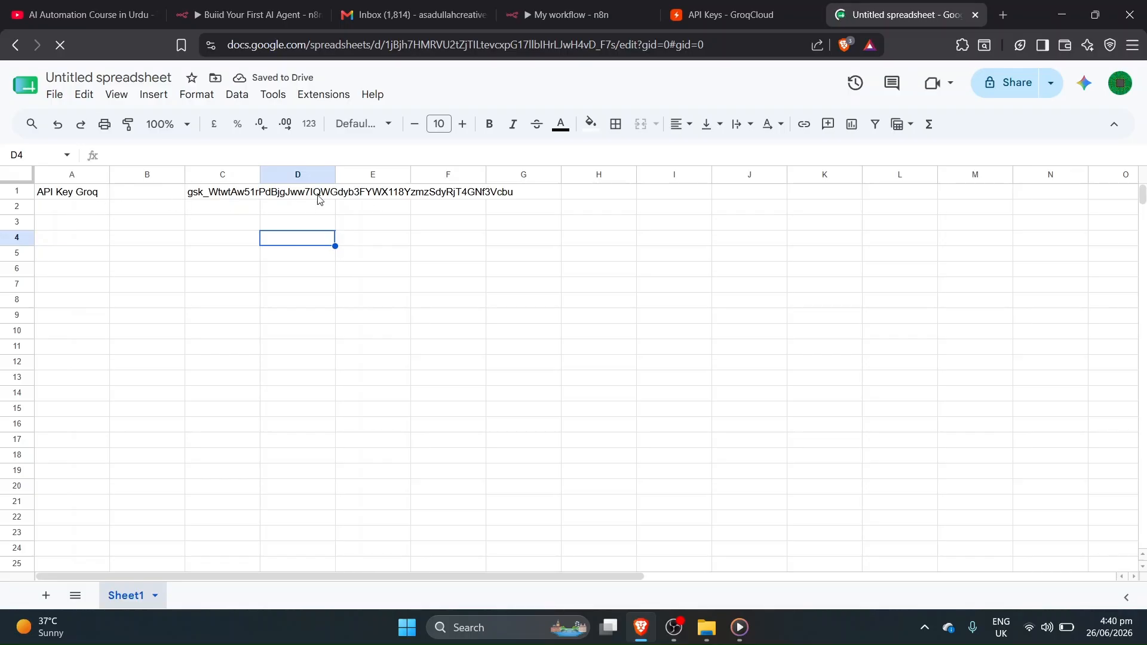
Dismiss the new-key dialog in GroqCloud and view the edit form of the "n8n email agent" key without changing it.
click(760, 10)
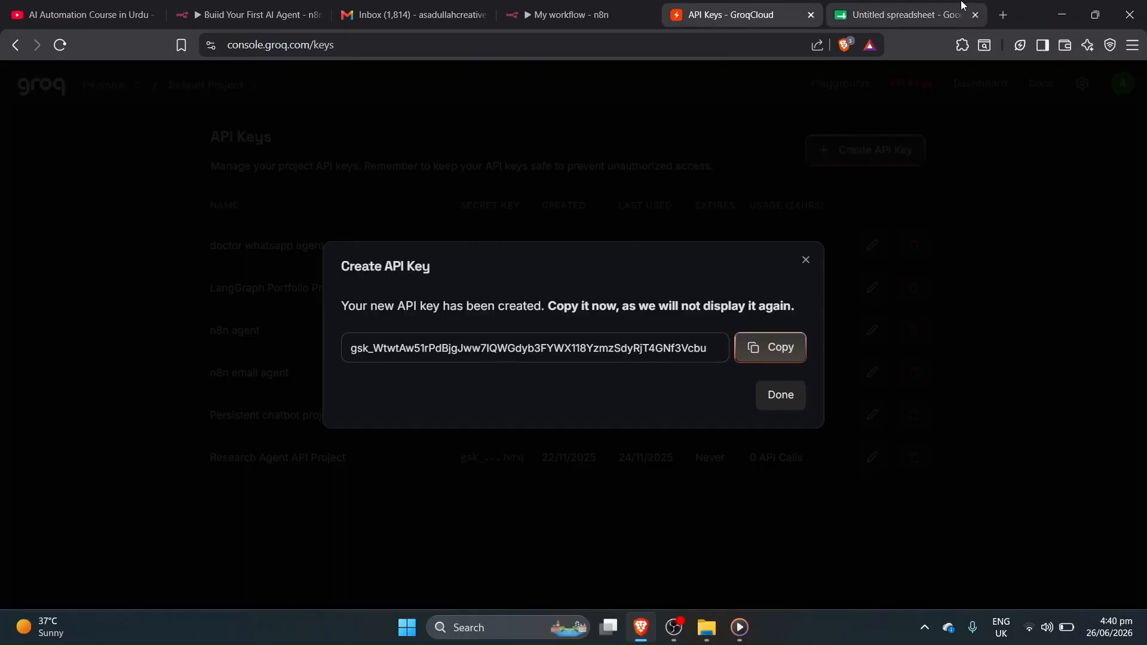
click(781, 397)
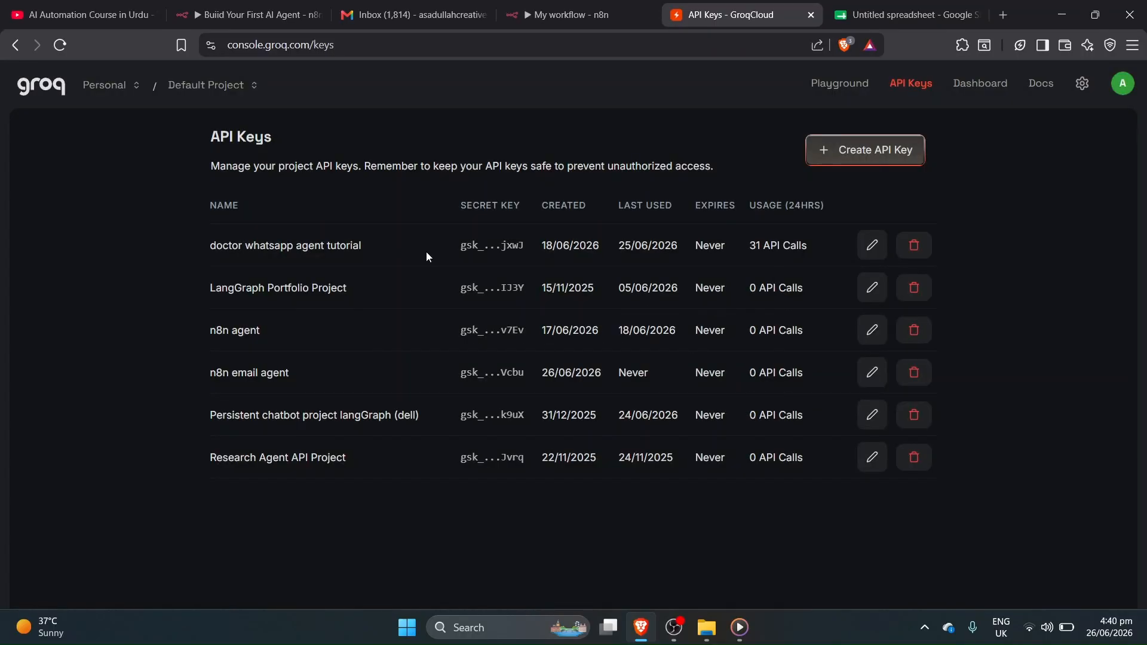
click(871, 373)
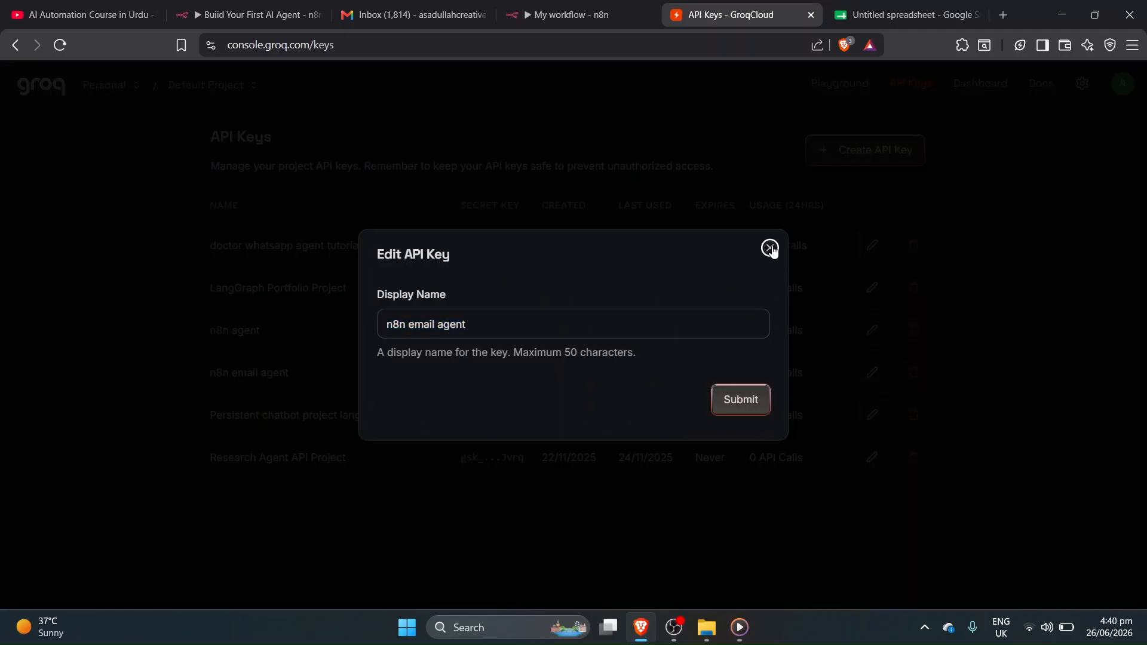
click(769, 248)
Return to the n8n workflow, save the Groq credential with its API key, and decline the browser's offer to update the password.
click(567, 14)
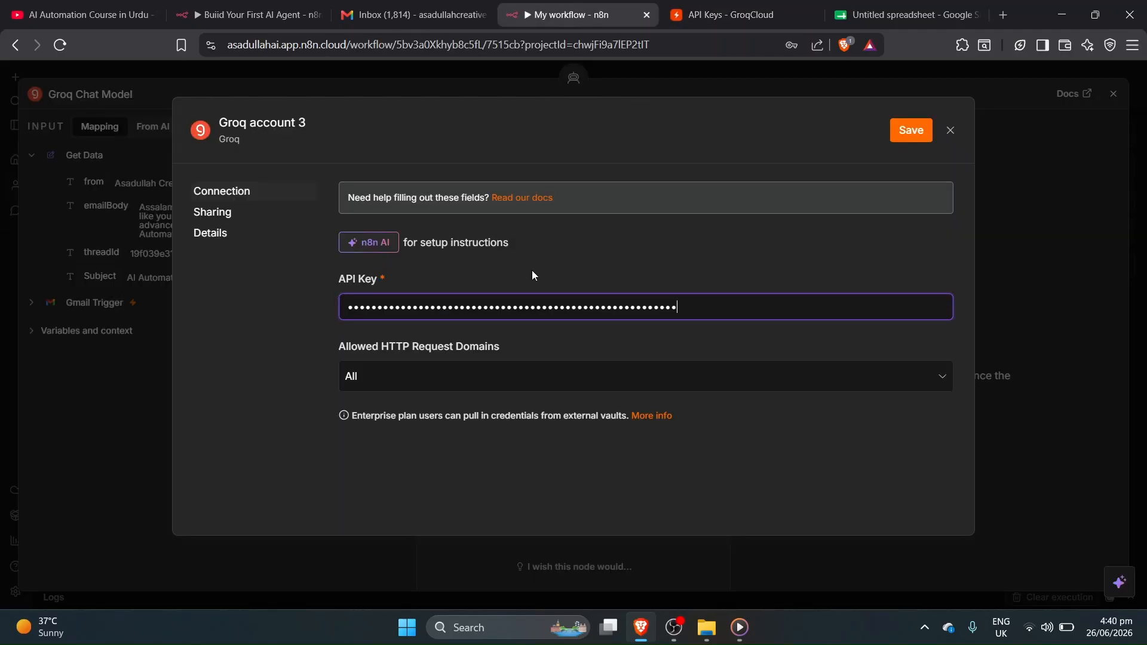
click(868, 16)
click(567, 14)
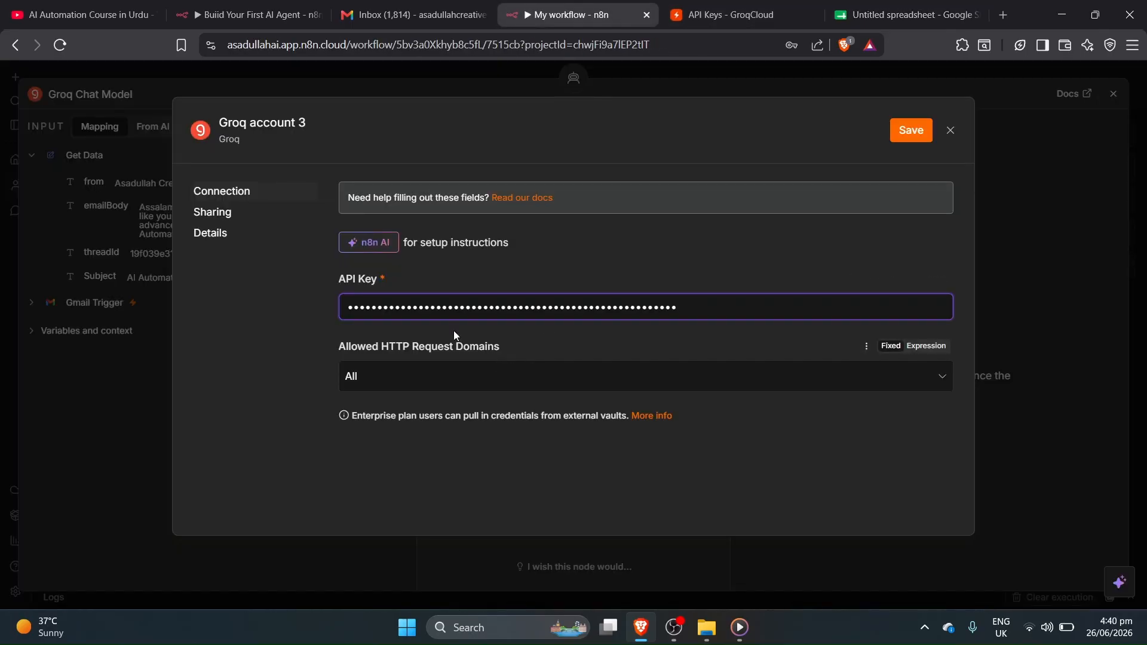
drag(336, 291, 416, 275)
click(907, 130)
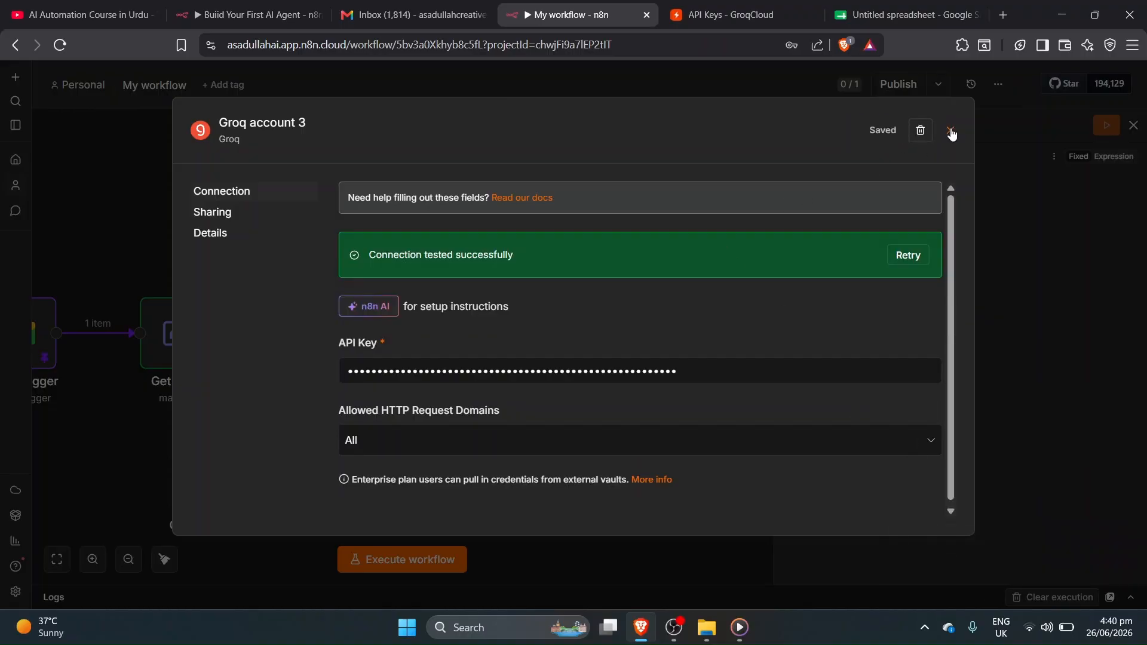
click(951, 131)
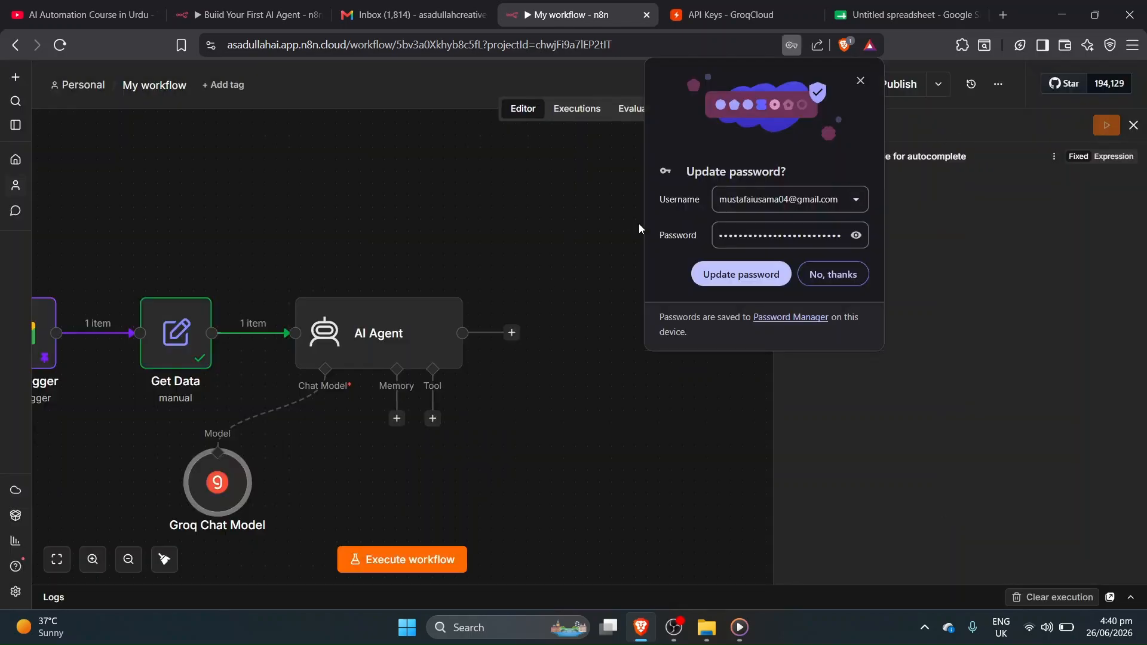
click(816, 277)
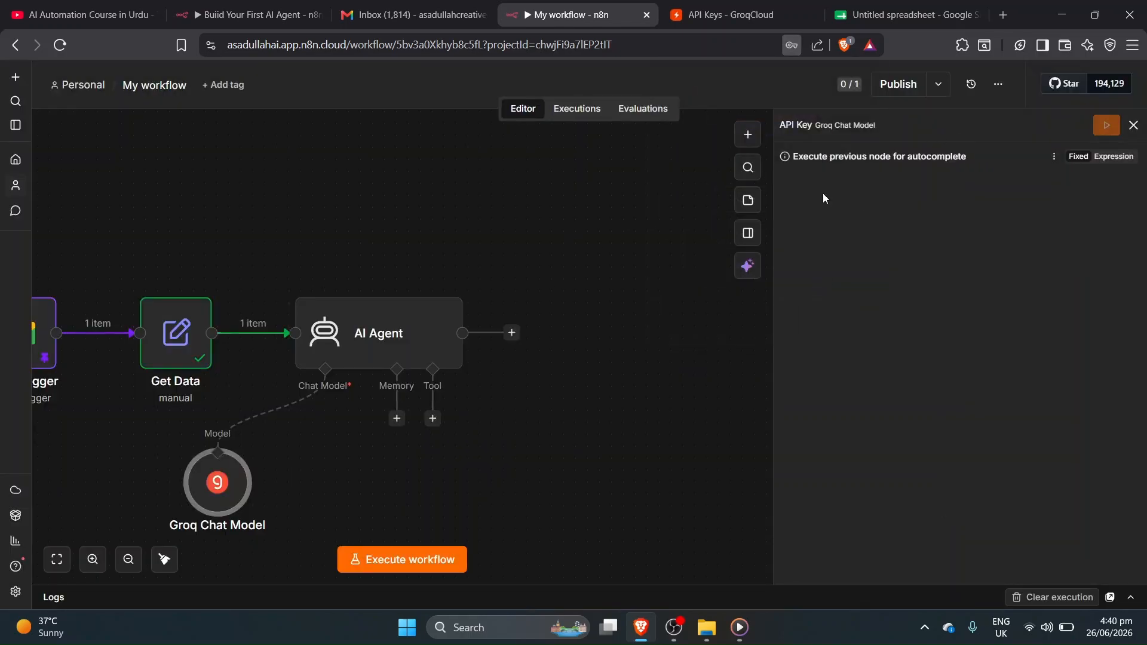
click(1133, 125)
Place the Groq Chat Model node directly beneath the AI Agent and set its model to openai/gpt-oss-20b.
drag(385, 477, 493, 466)
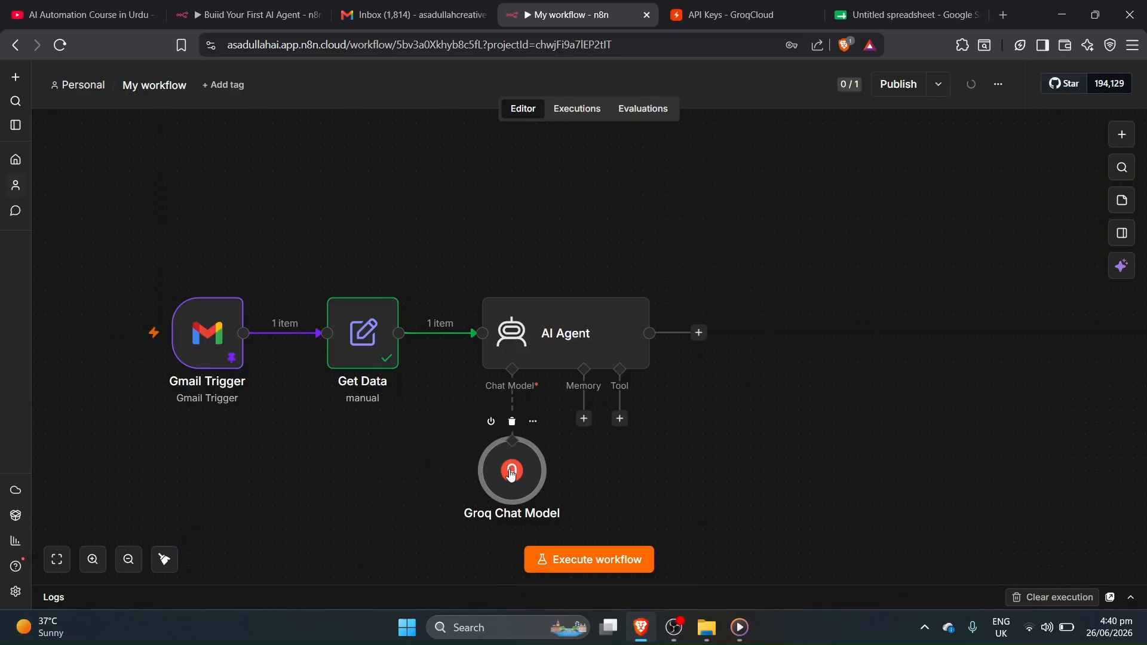
double_click(511, 473)
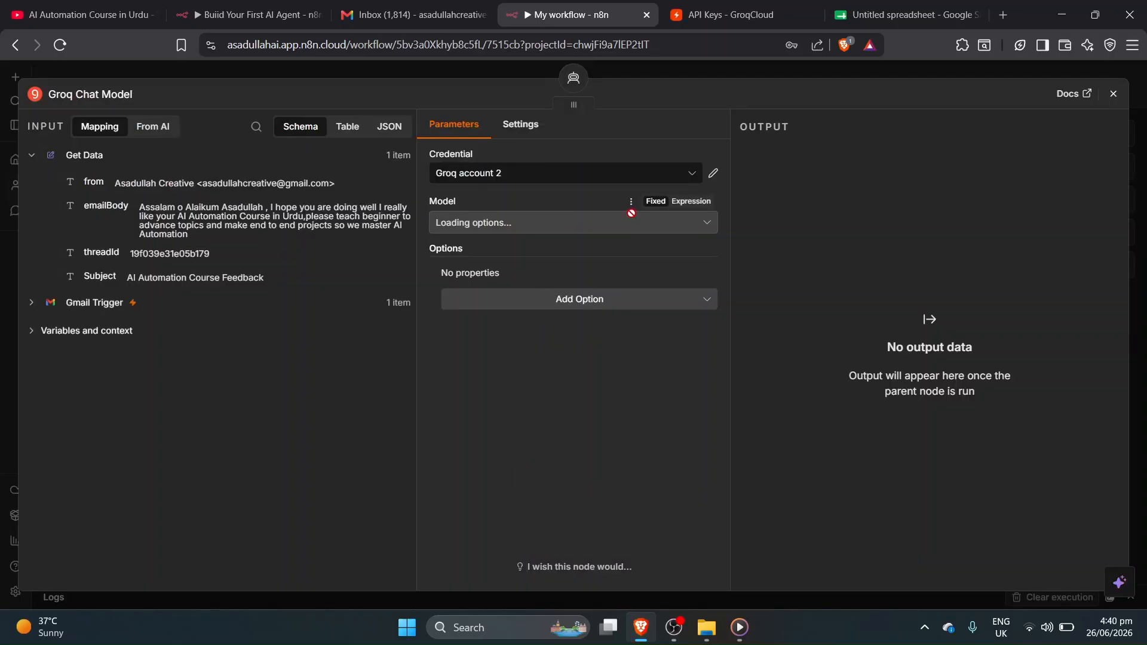
click(701, 225)
click(695, 225)
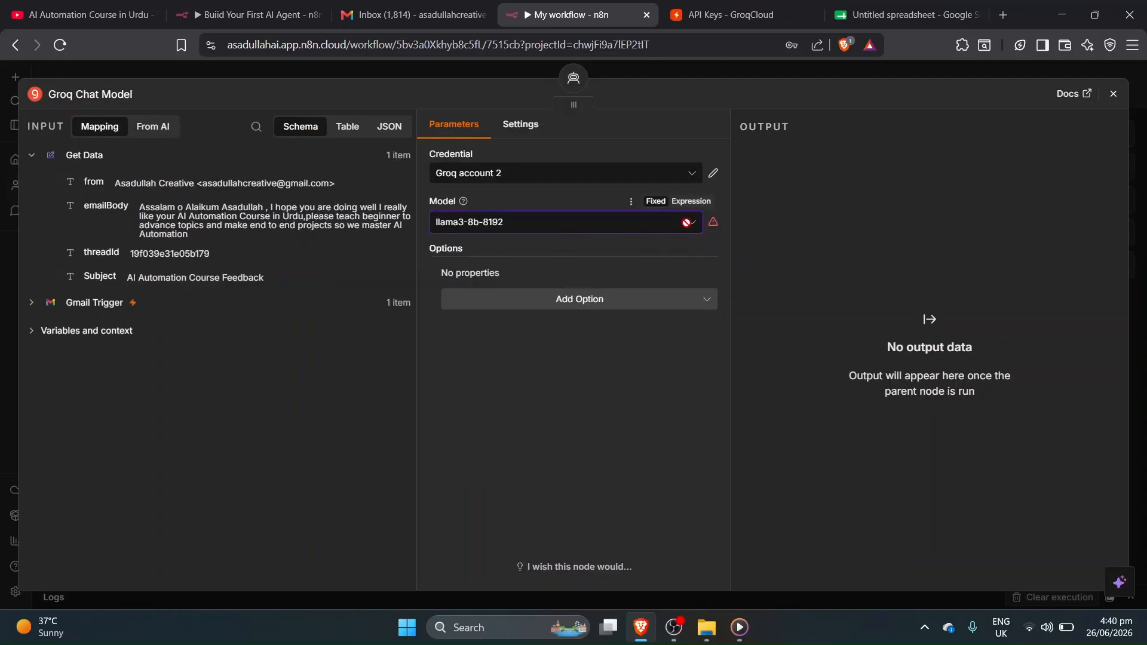
click(558, 226)
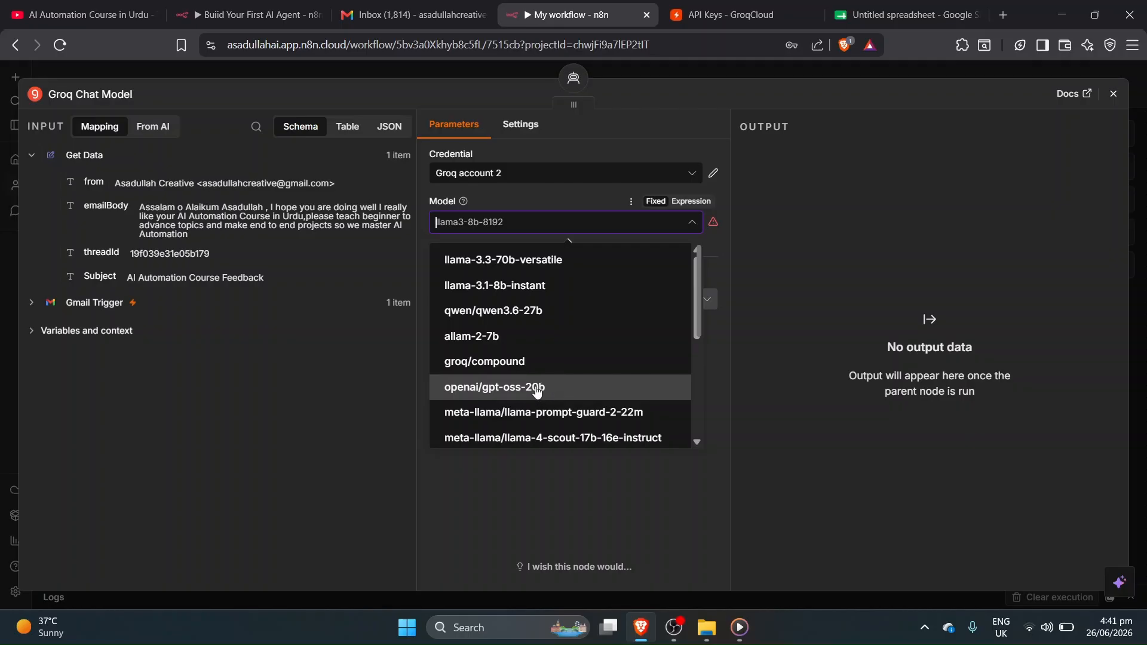
click(538, 390)
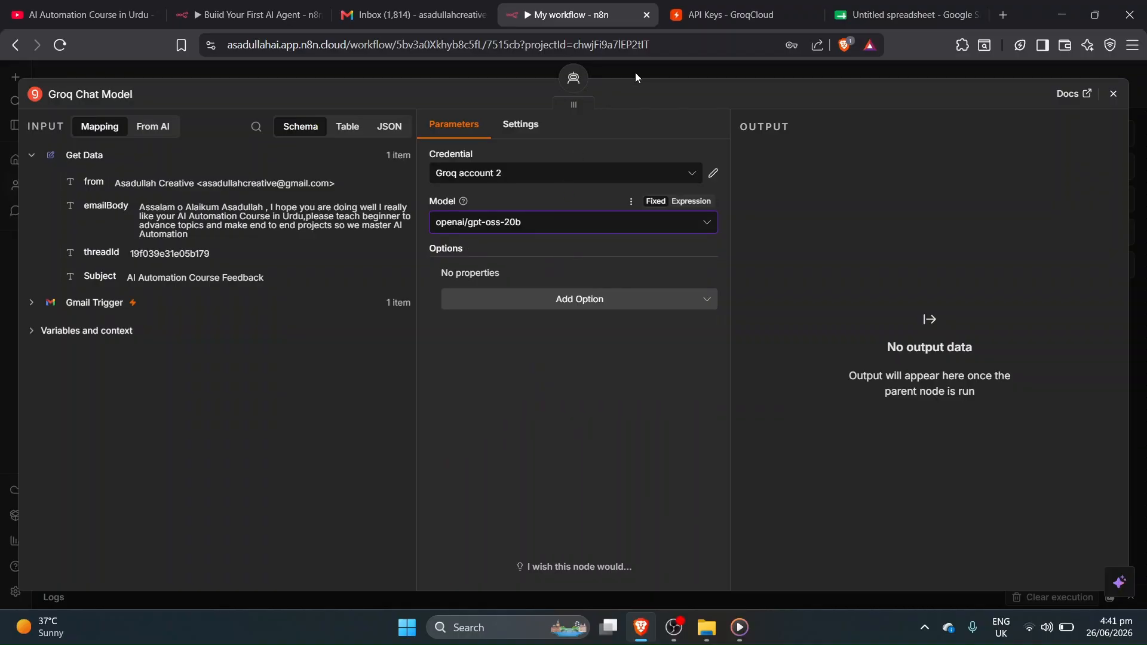
mouse_move(464, 205)
click(675, 75)
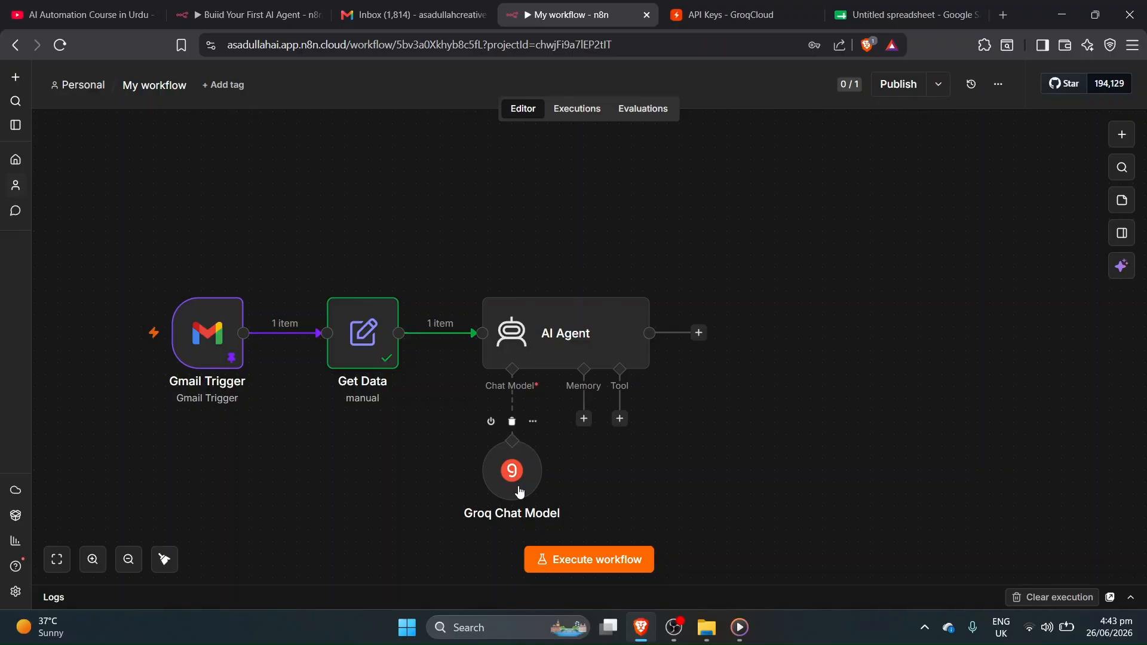
Search the AI Agent's tools for "gmail" and add the Gmail Tool.
click(621, 419)
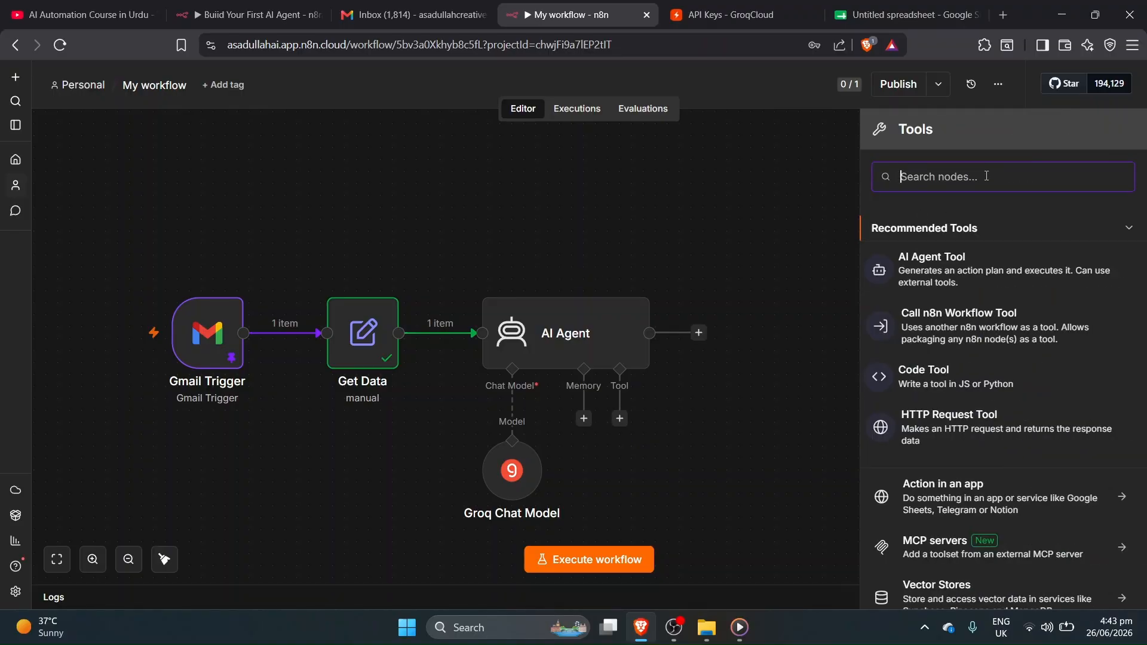
text(gmail)
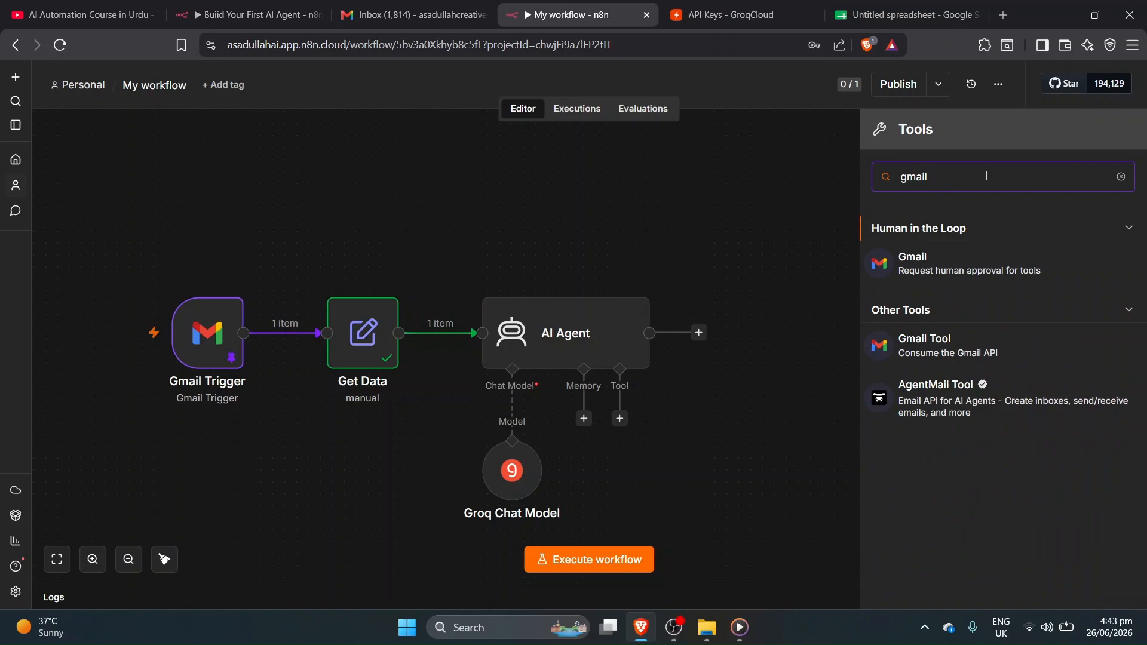
click(962, 349)
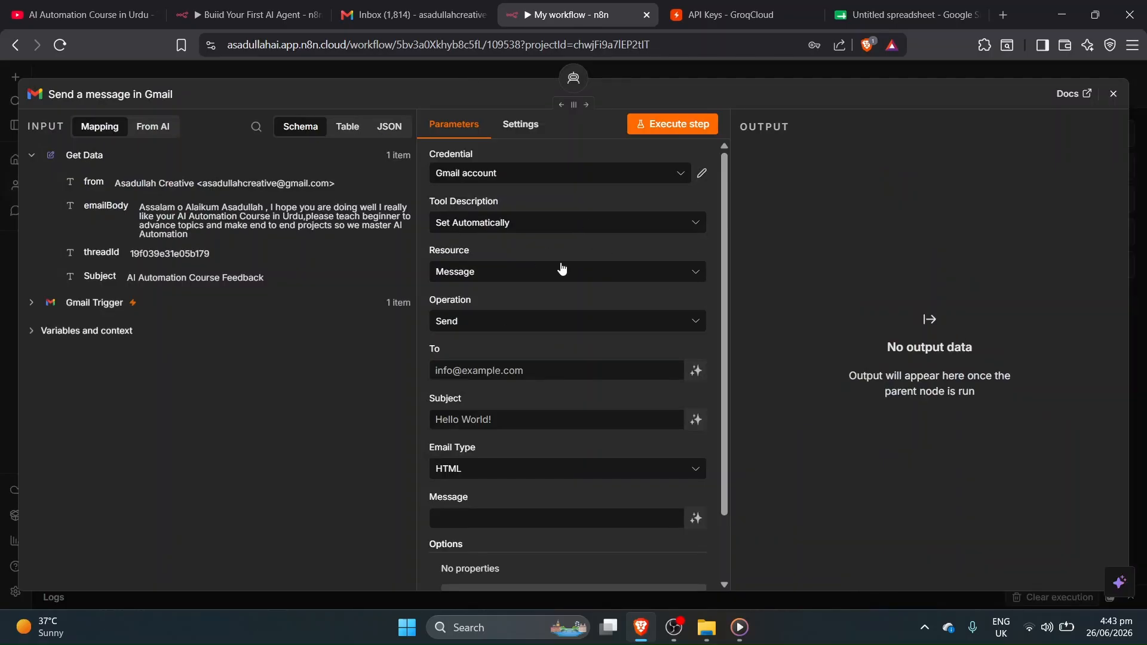
Create a new Gmail credential for the tool by signing in with Google and allowing n8n.cloud ongoing access to the account.
click(527, 174)
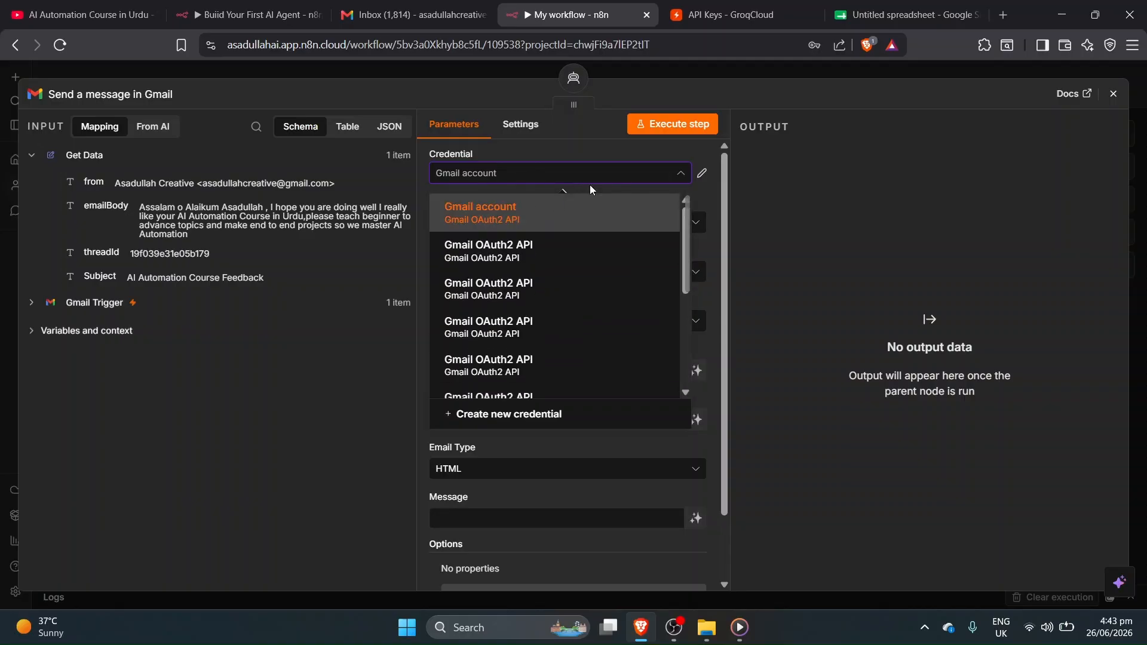
click(562, 419)
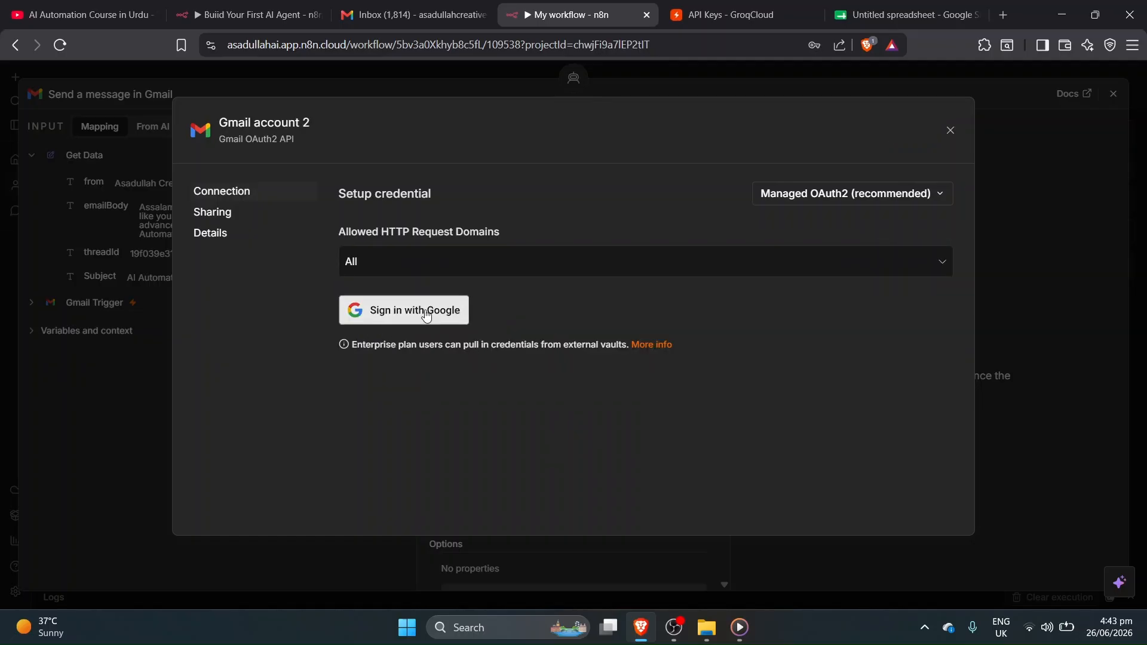
click(415, 315)
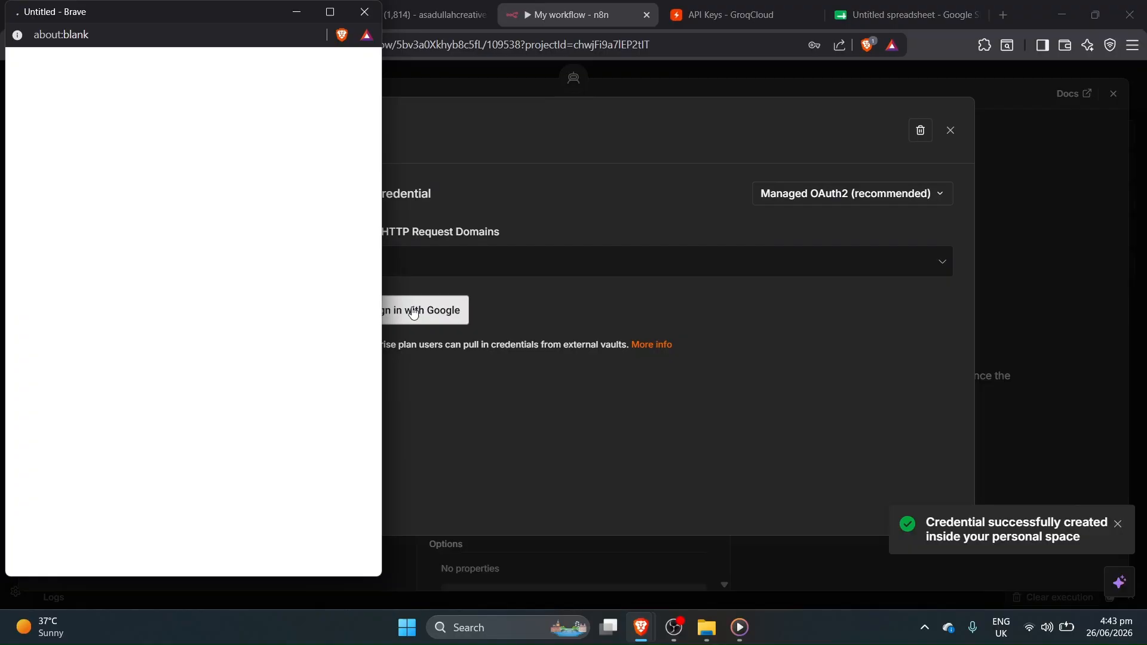
click(185, 273)
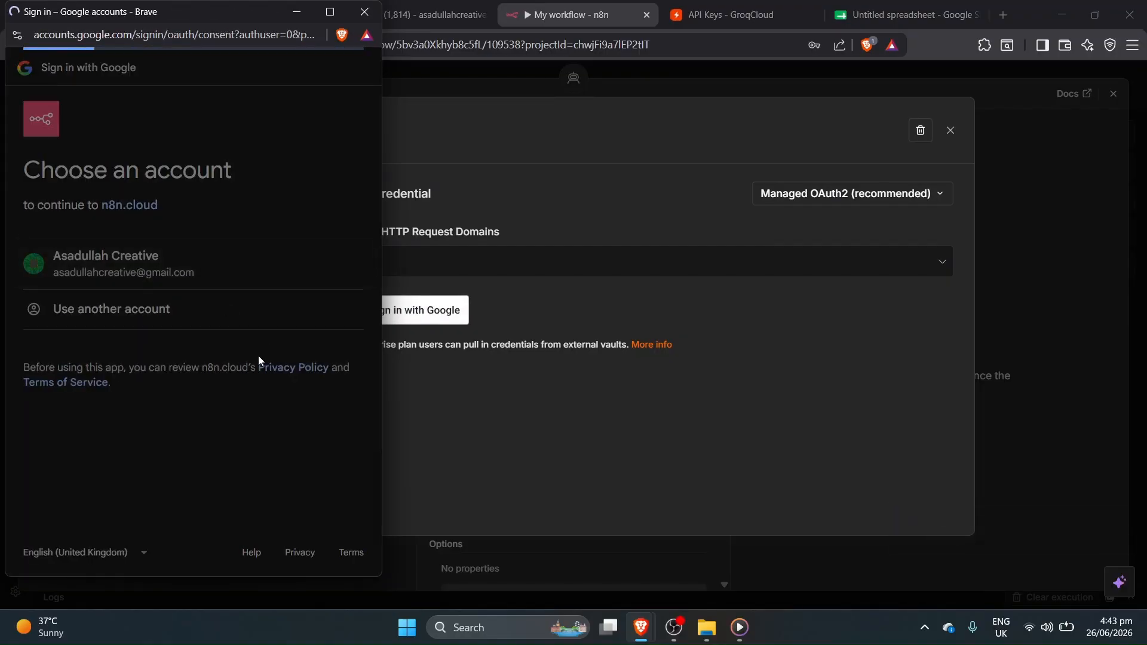
click(66, 447)
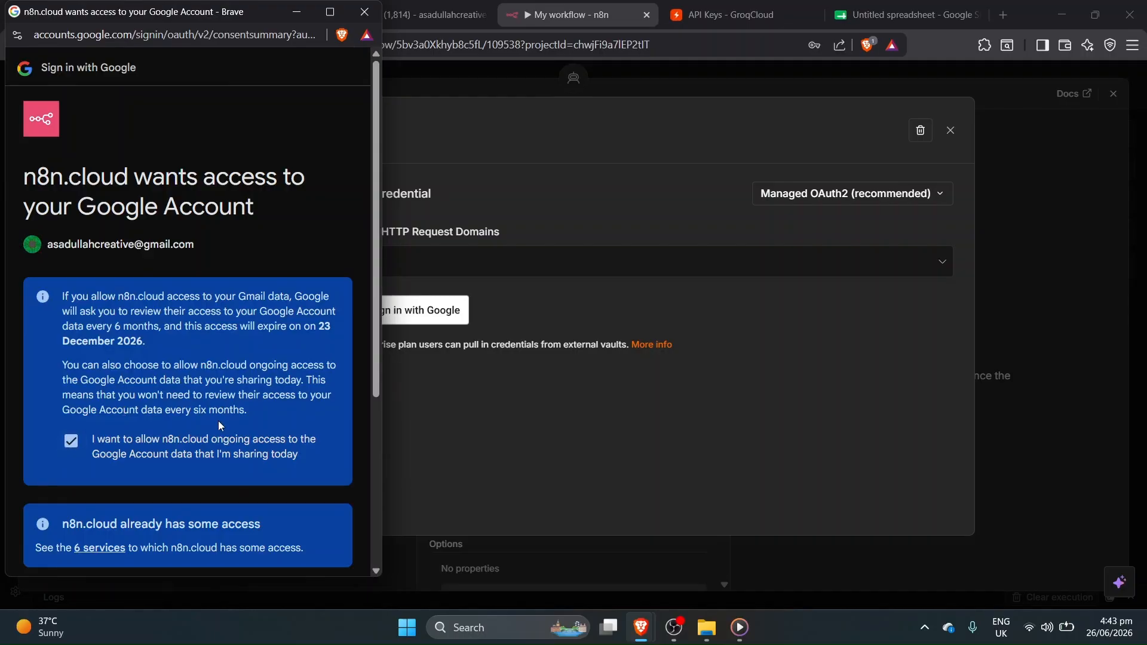
scroll(217, 421, down, 5)
click(269, 507)
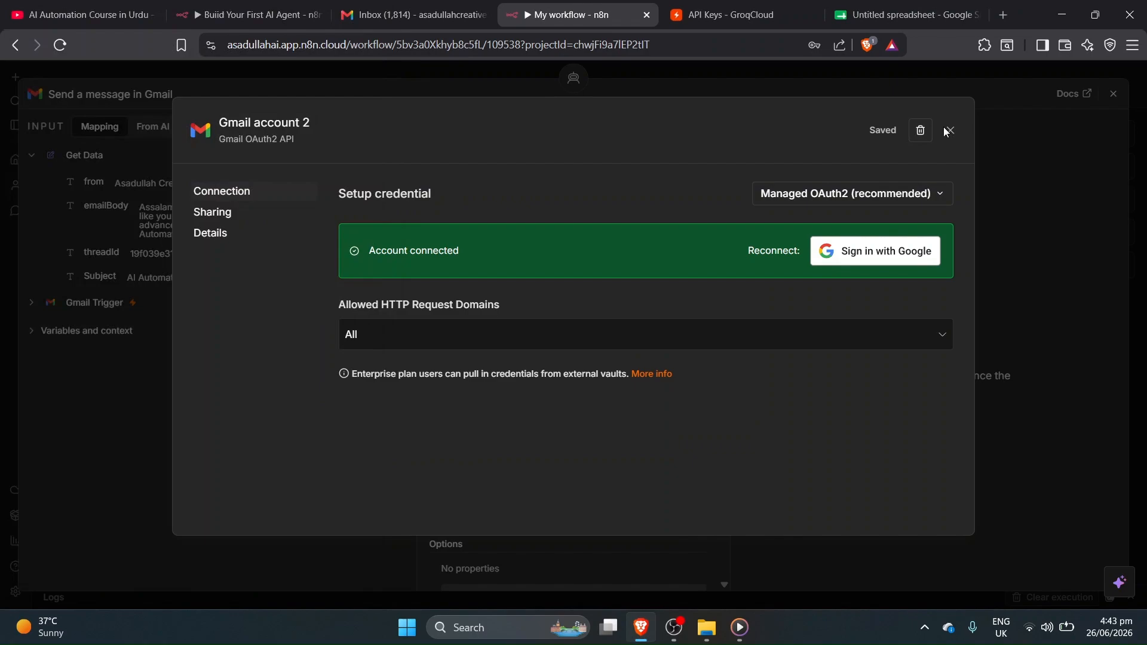
click(948, 131)
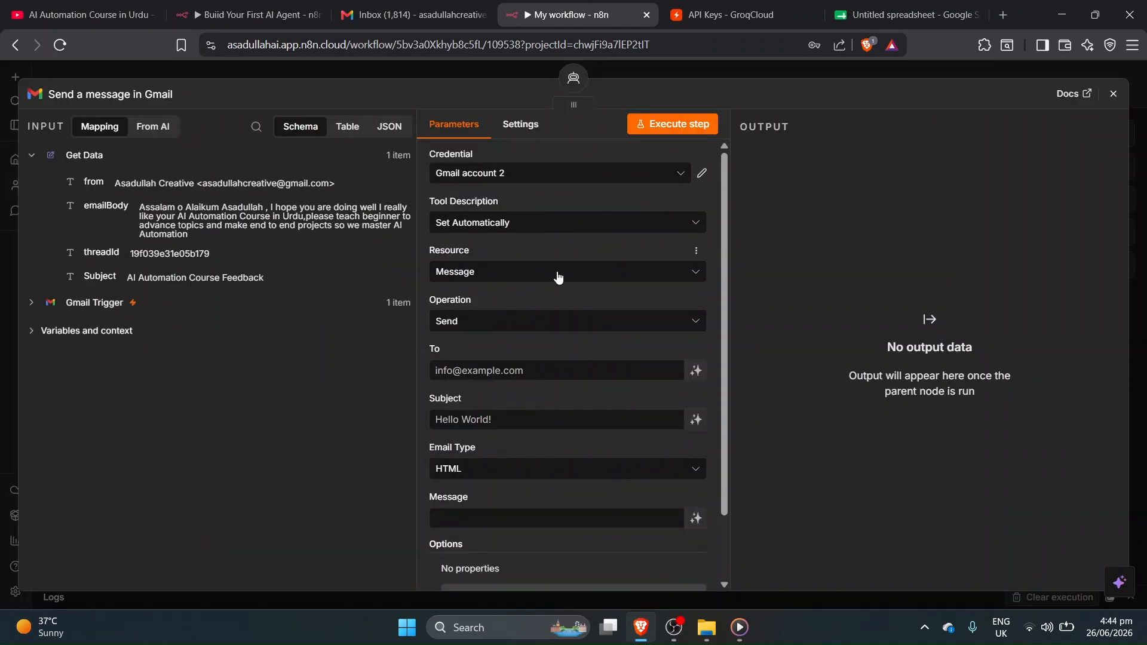
Review the Gmail tool's available message operations and set its Resource to Draft.
click(534, 322)
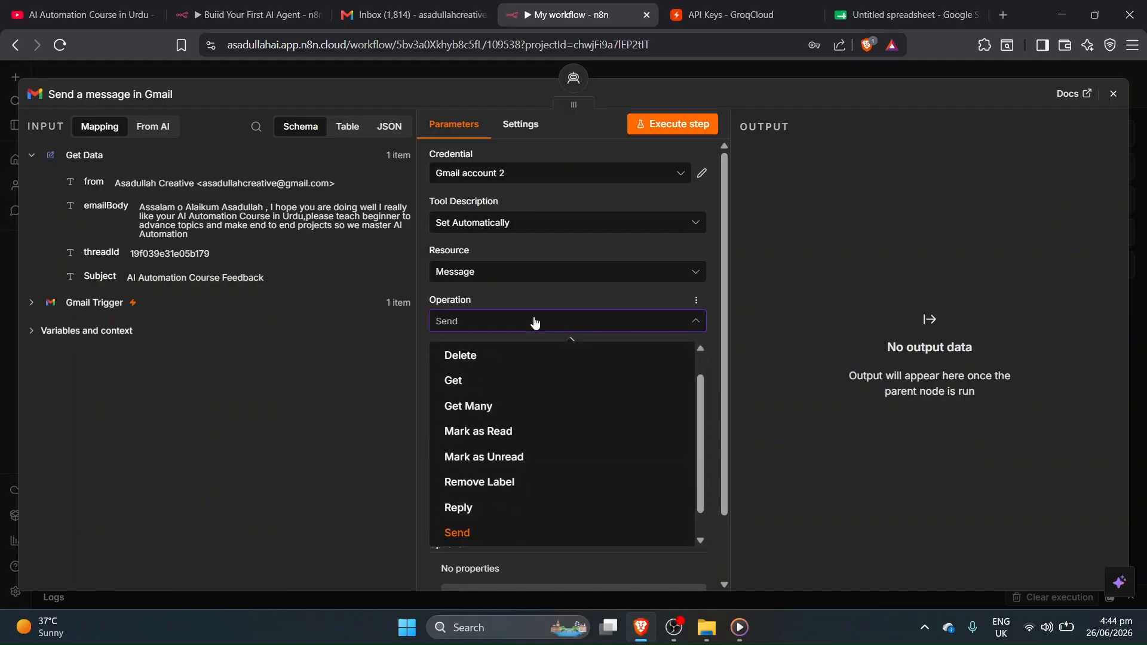
click(535, 321)
click(533, 321)
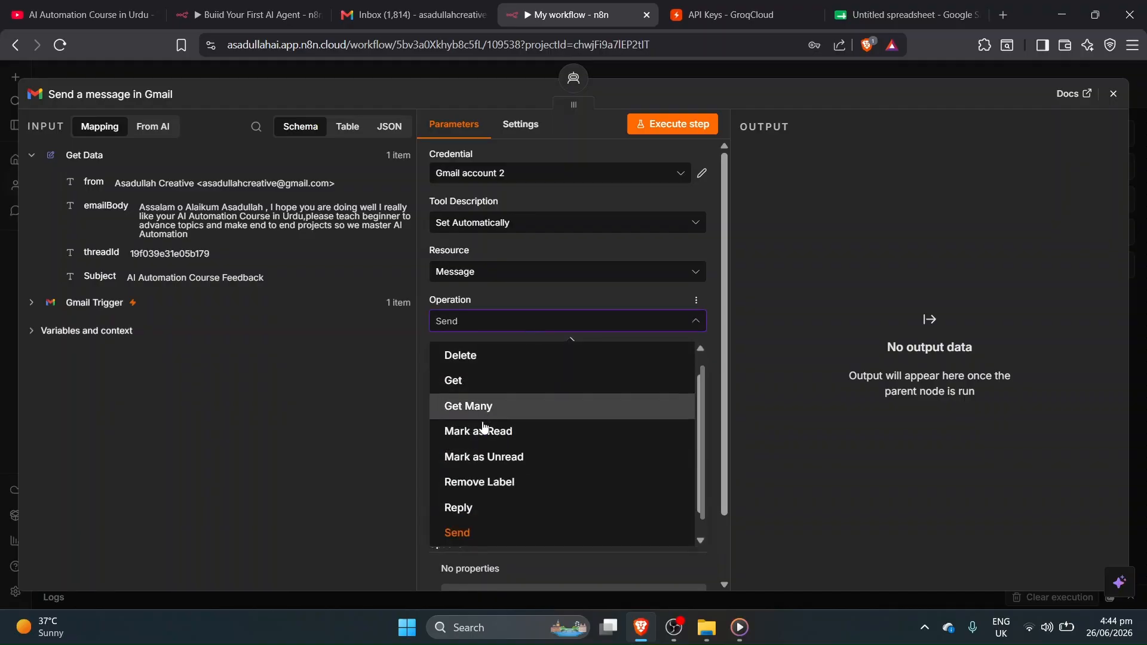
scroll(536, 453, down, 1)
scroll(537, 451, up, 2)
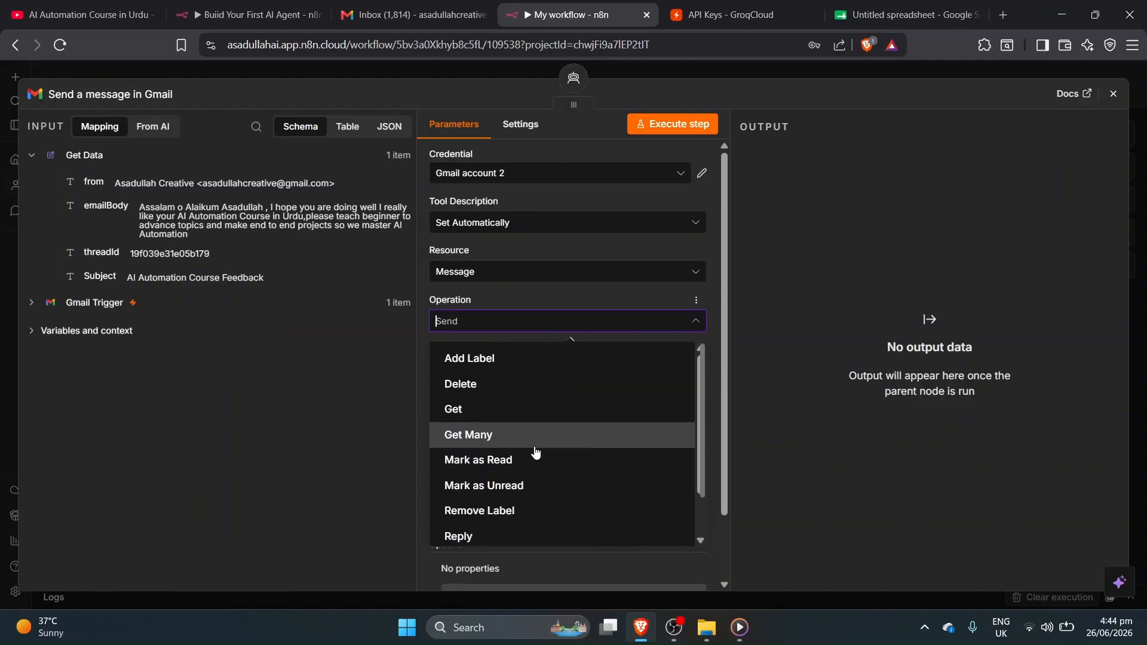
click(525, 300)
click(588, 275)
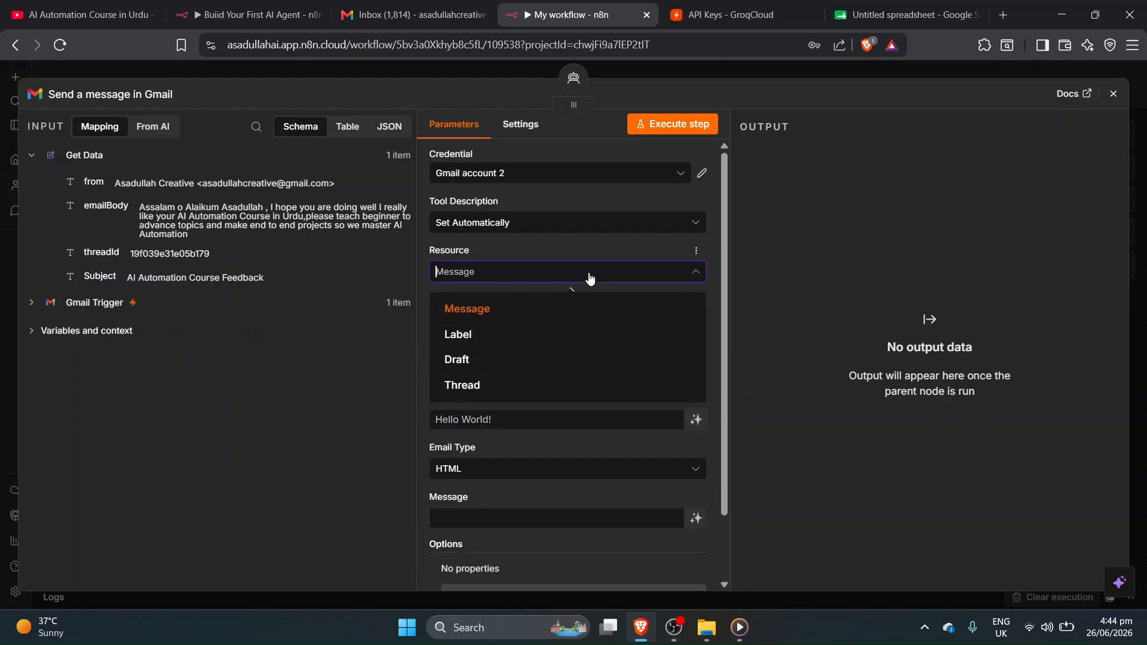
click(525, 359)
click(520, 272)
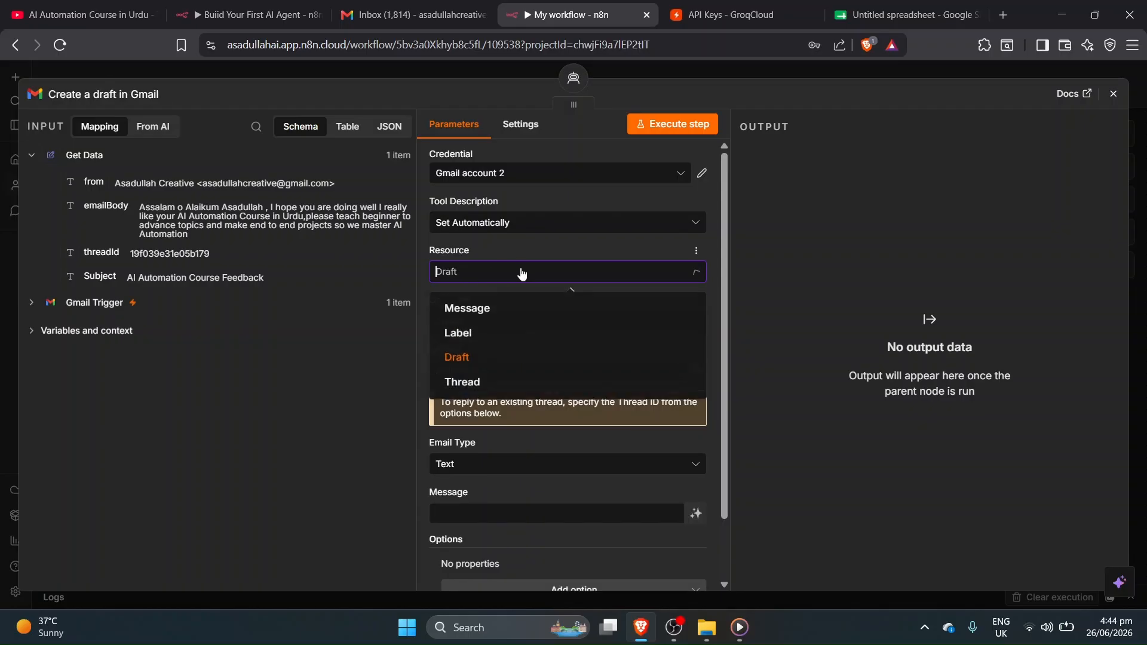
click(607, 257)
click(412, 14)
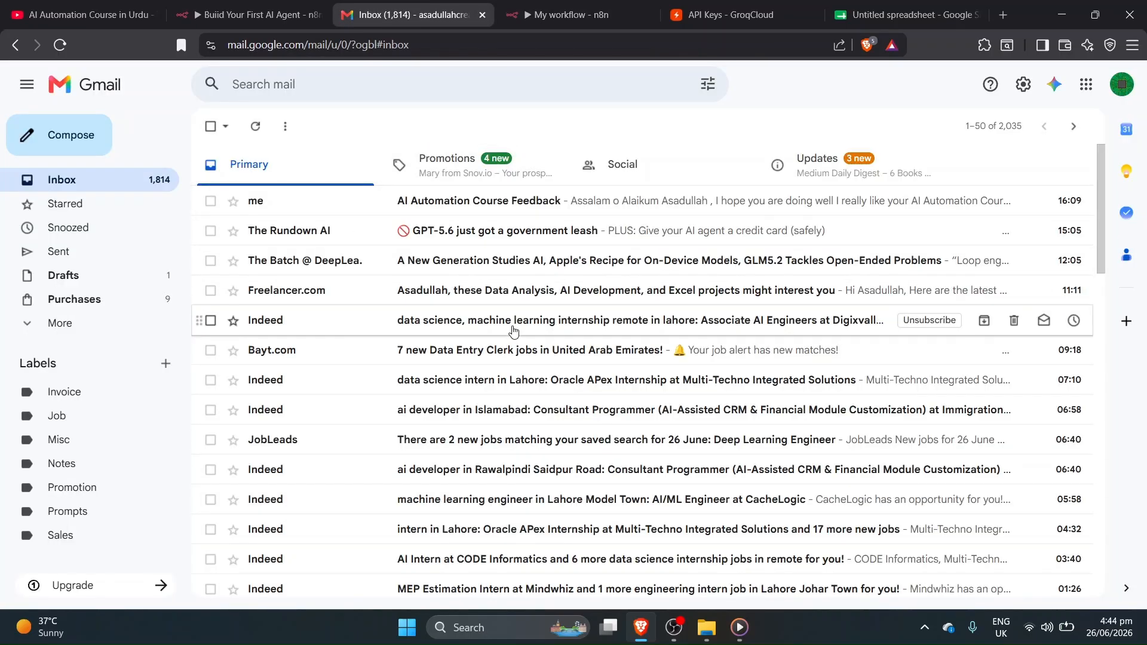
click(548, 17)
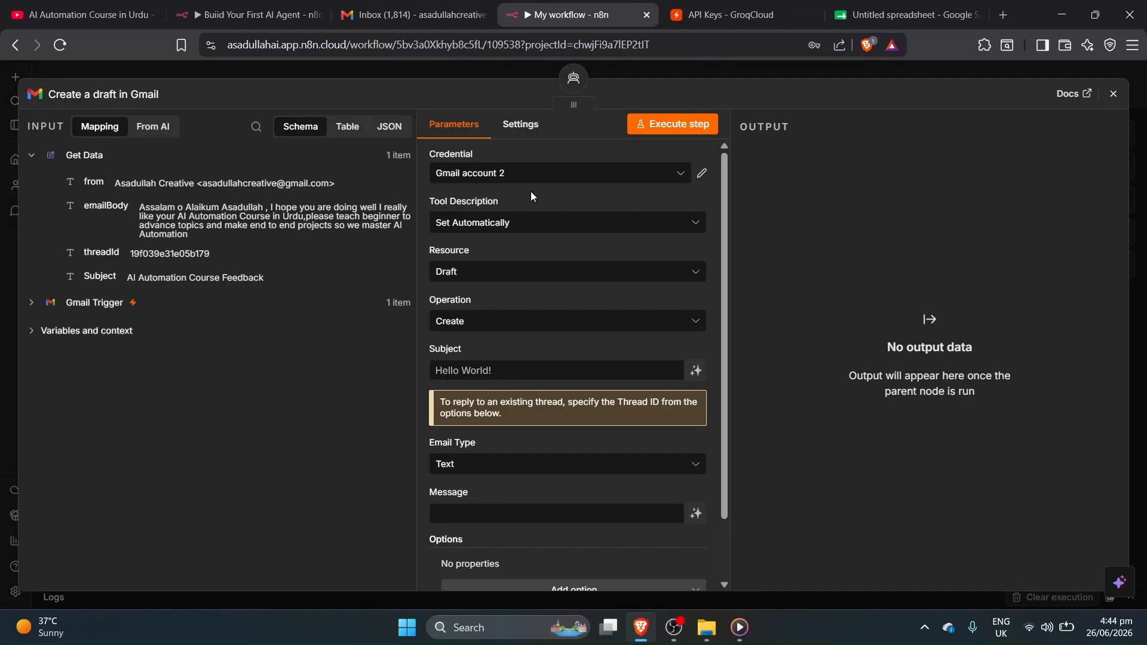
click(412, 14)
click(589, 8)
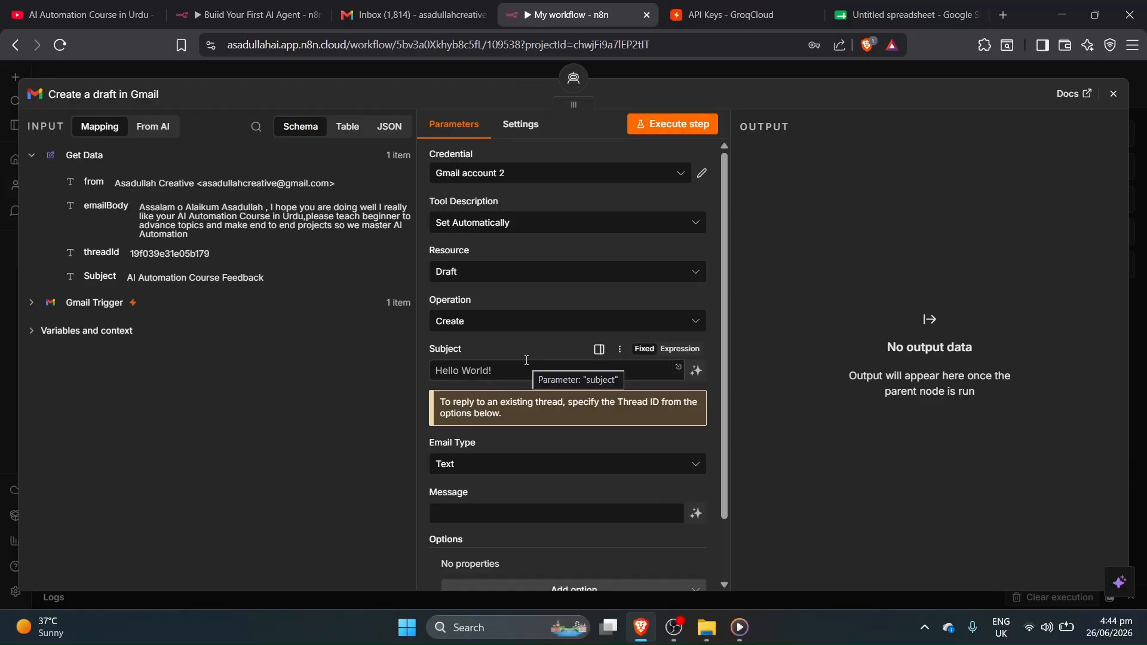
click(406, 20)
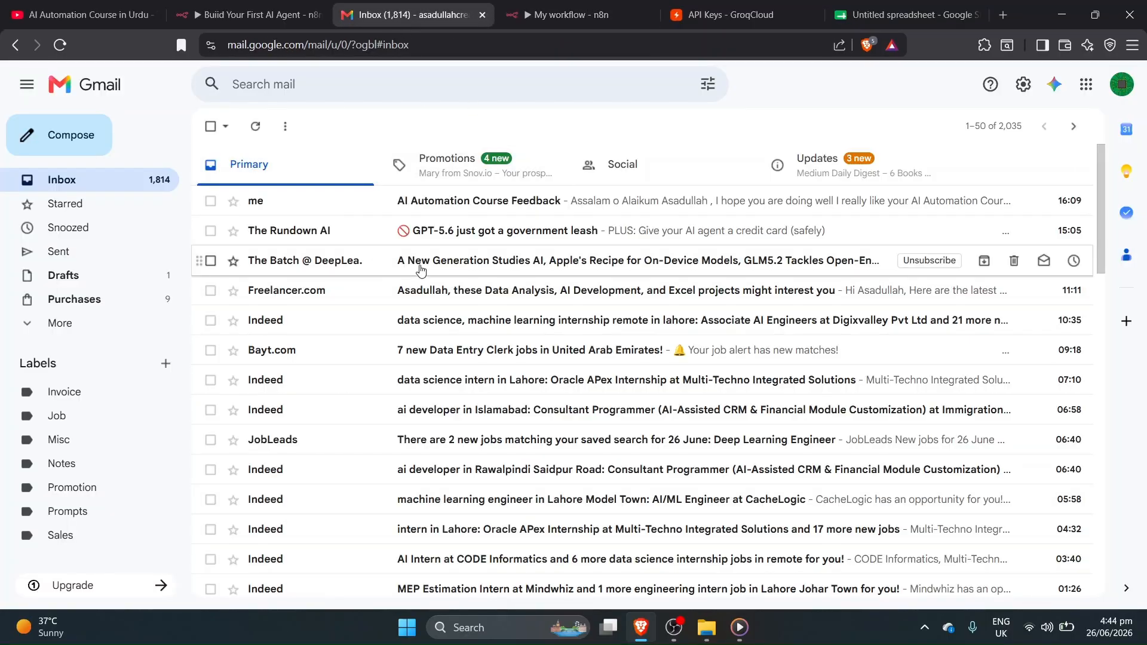
click(558, 11)
click(453, 269)
click(455, 358)
Switch to Gmail and look through the Sent and Drafts folders, viewing and closing the AI Automation Course Feedback draft.
click(391, 16)
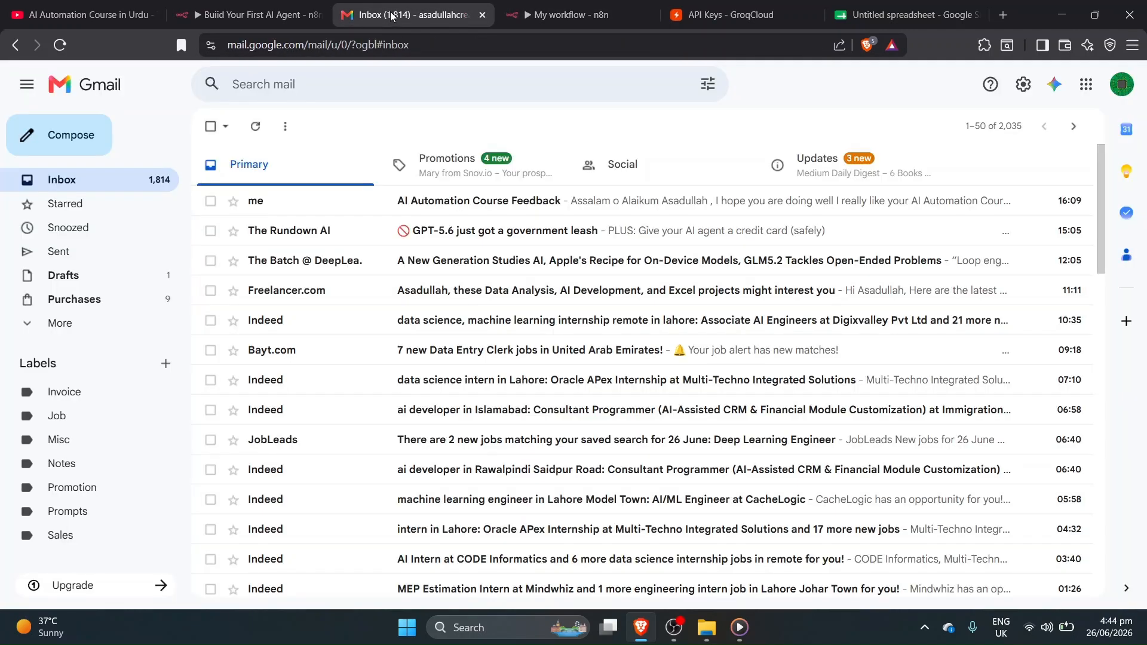
click(91, 256)
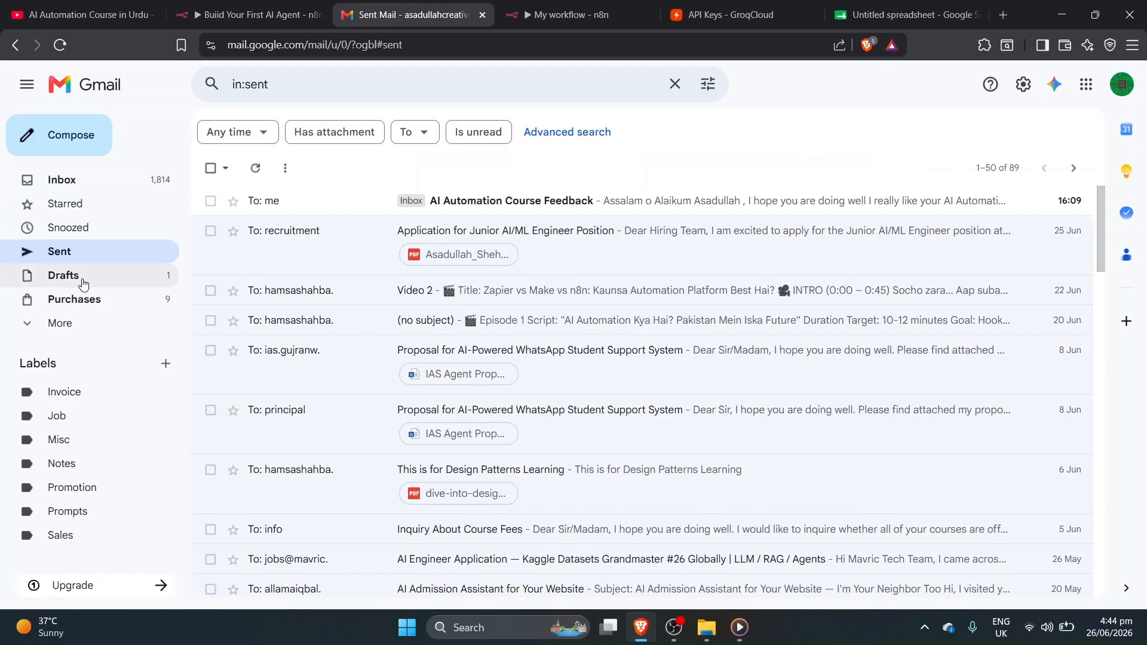
click(96, 274)
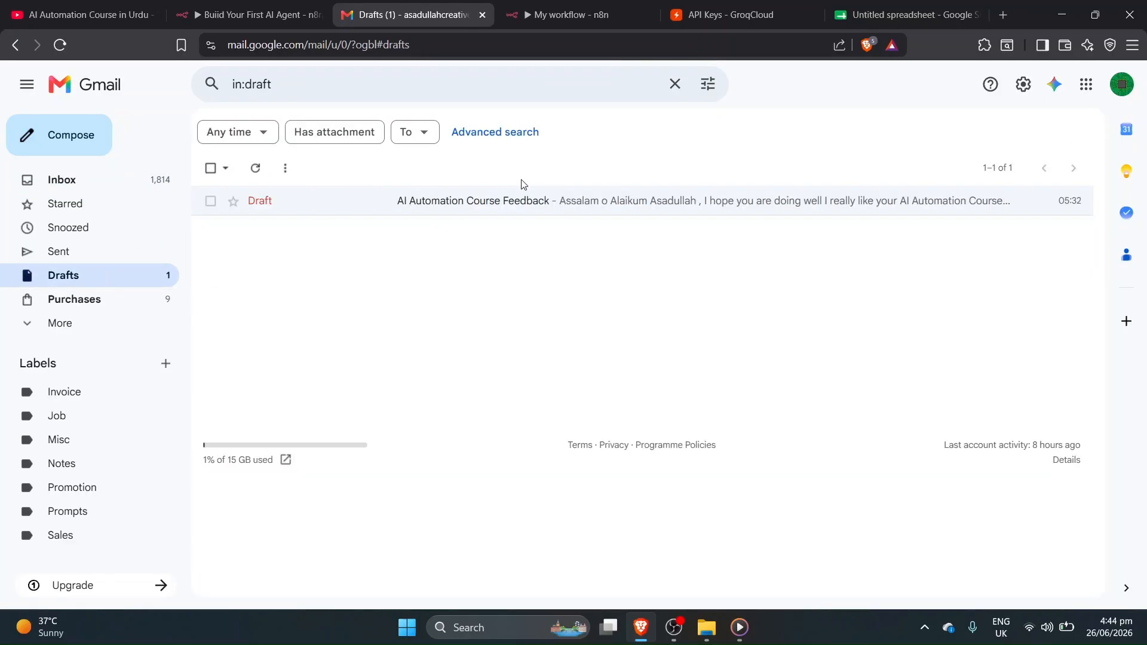
click(538, 206)
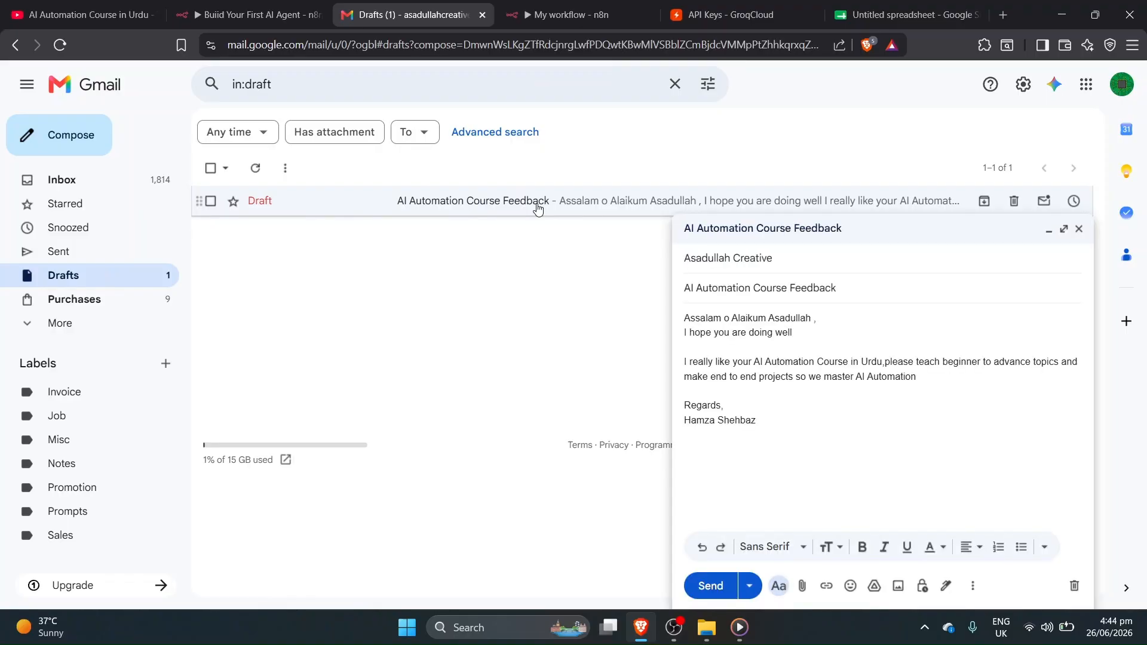
click(1078, 230)
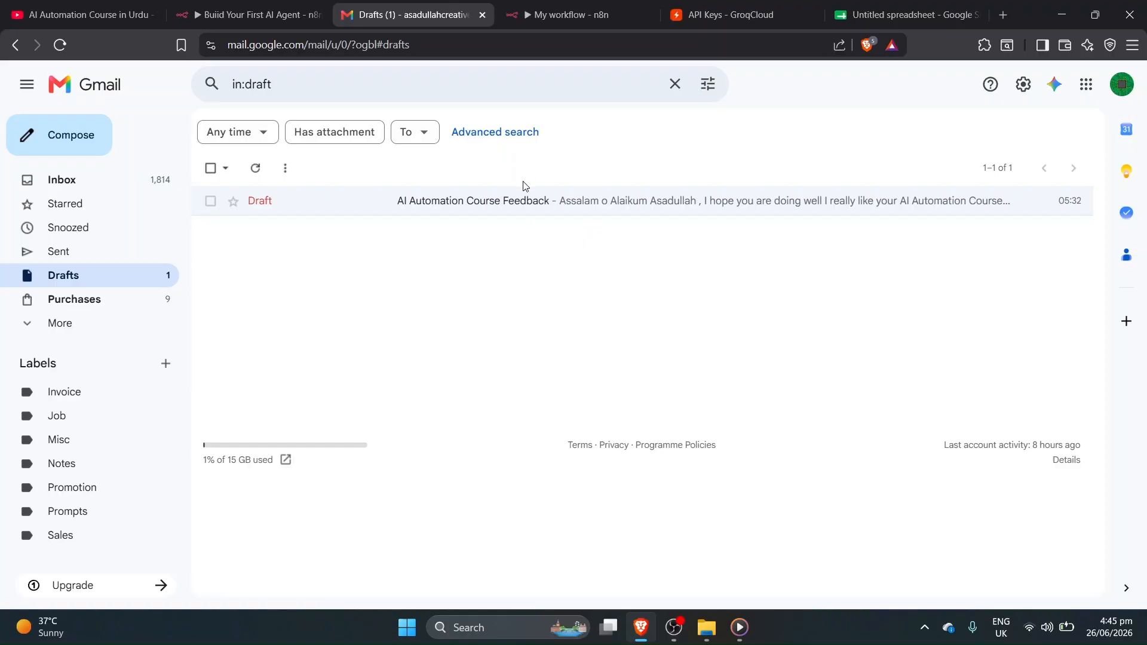
Return to the n8n workflow and set the Gmail tool's Resource to Draft and its Operation to Create.
click(614, 17)
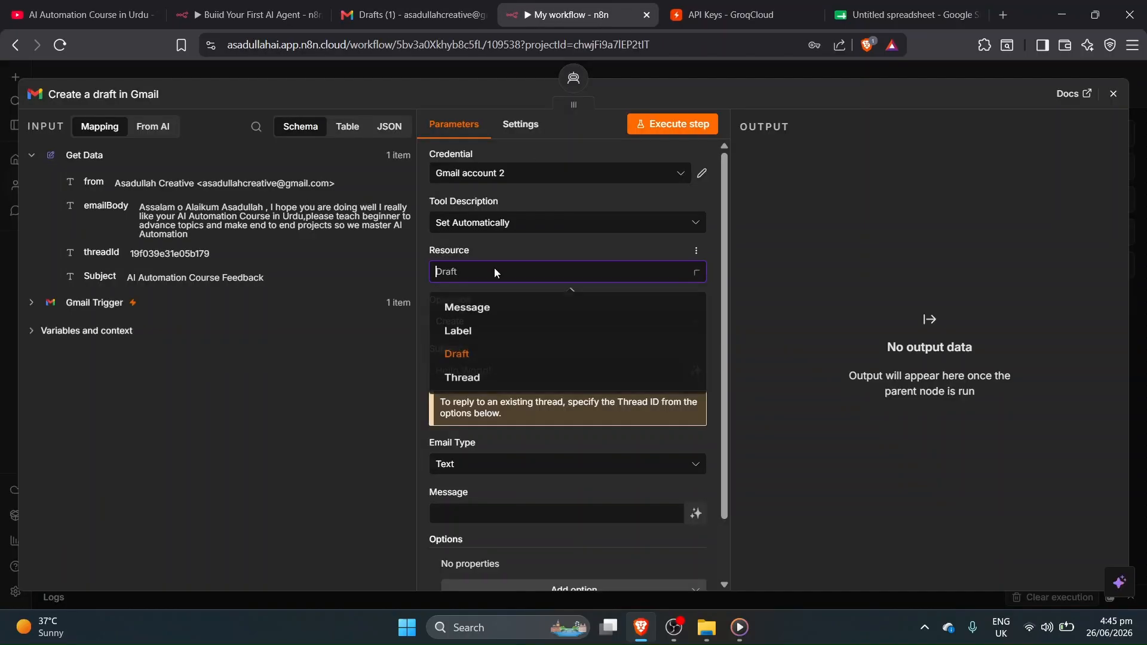
click(468, 360)
click(538, 272)
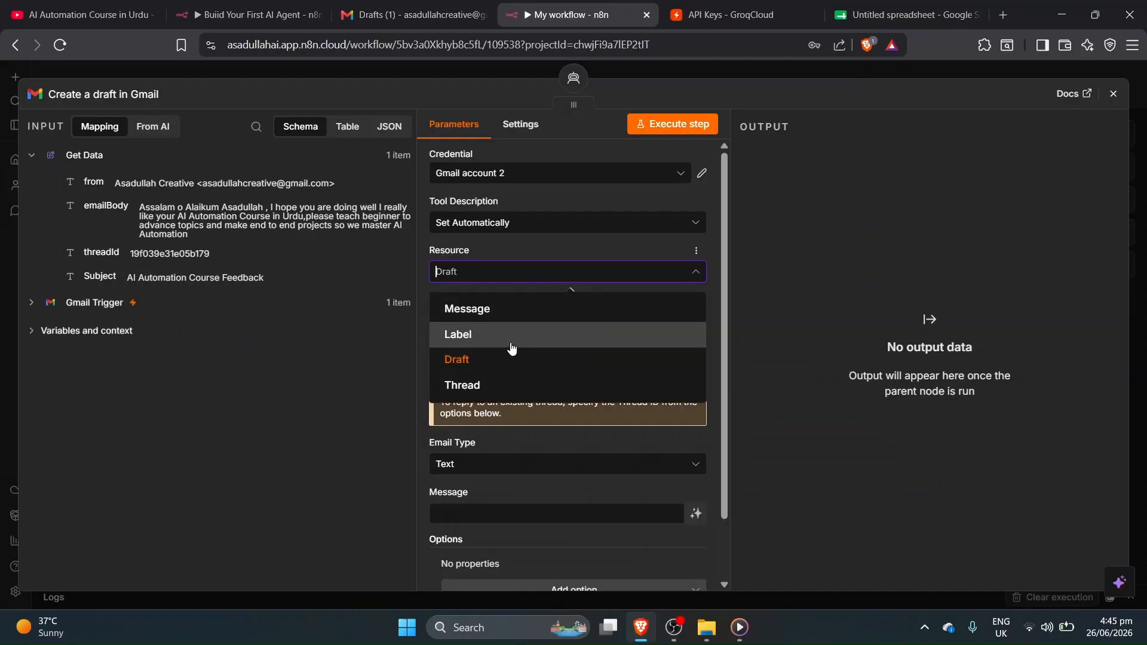
click(519, 358)
click(596, 325)
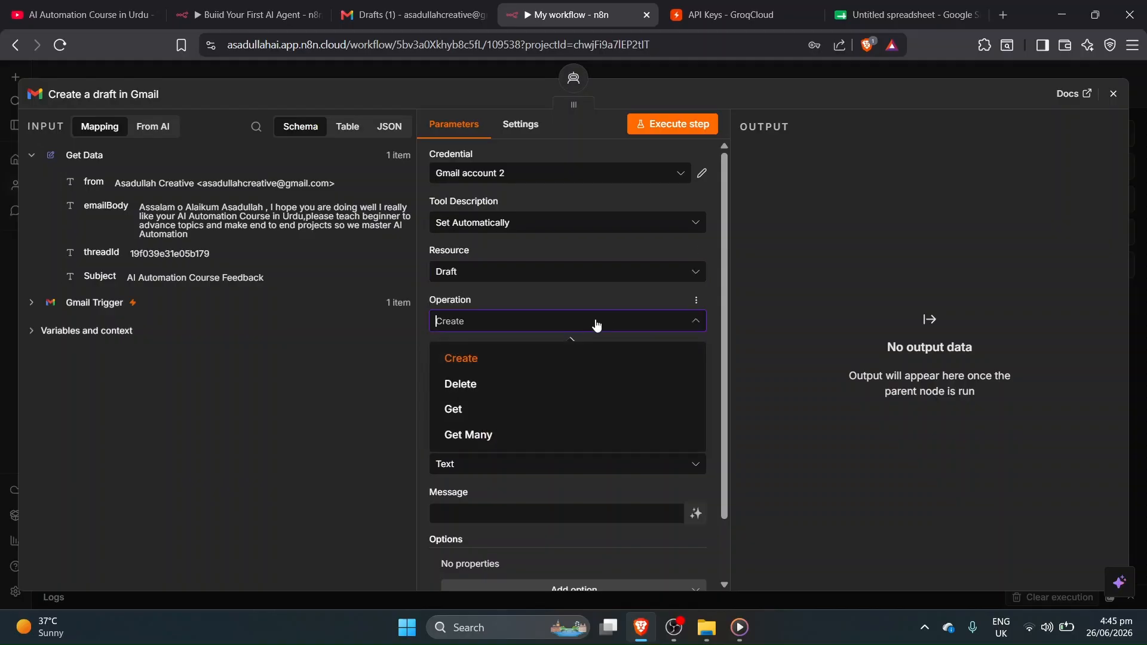
click(503, 357)
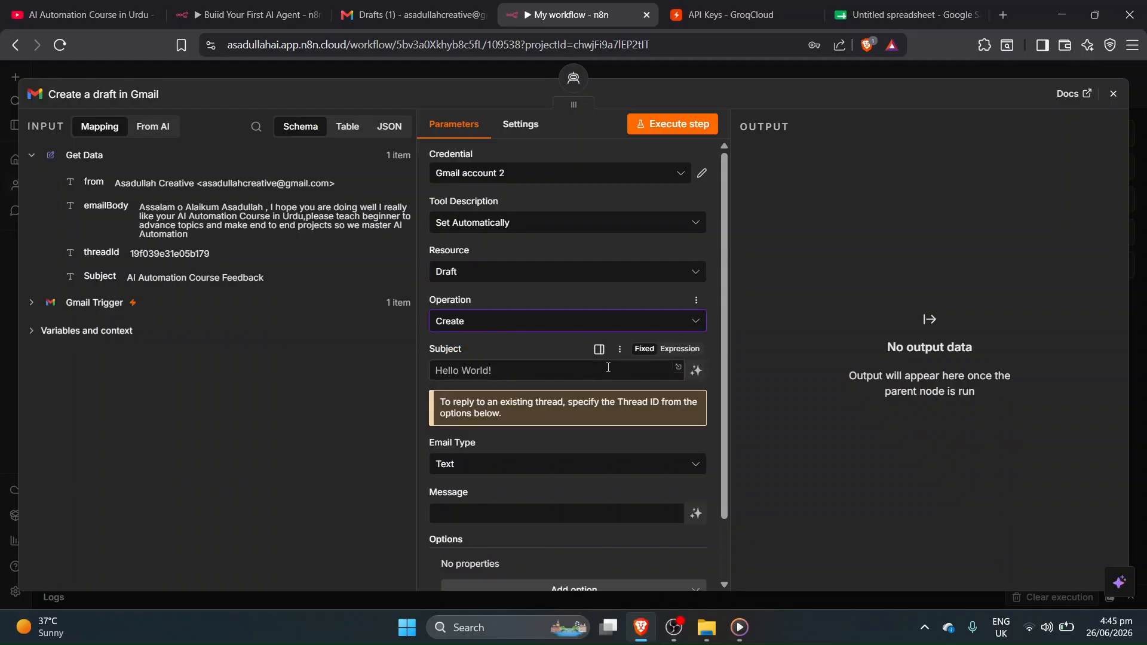
Let the model define the Gmail draft's Subject automatically.
click(574, 375)
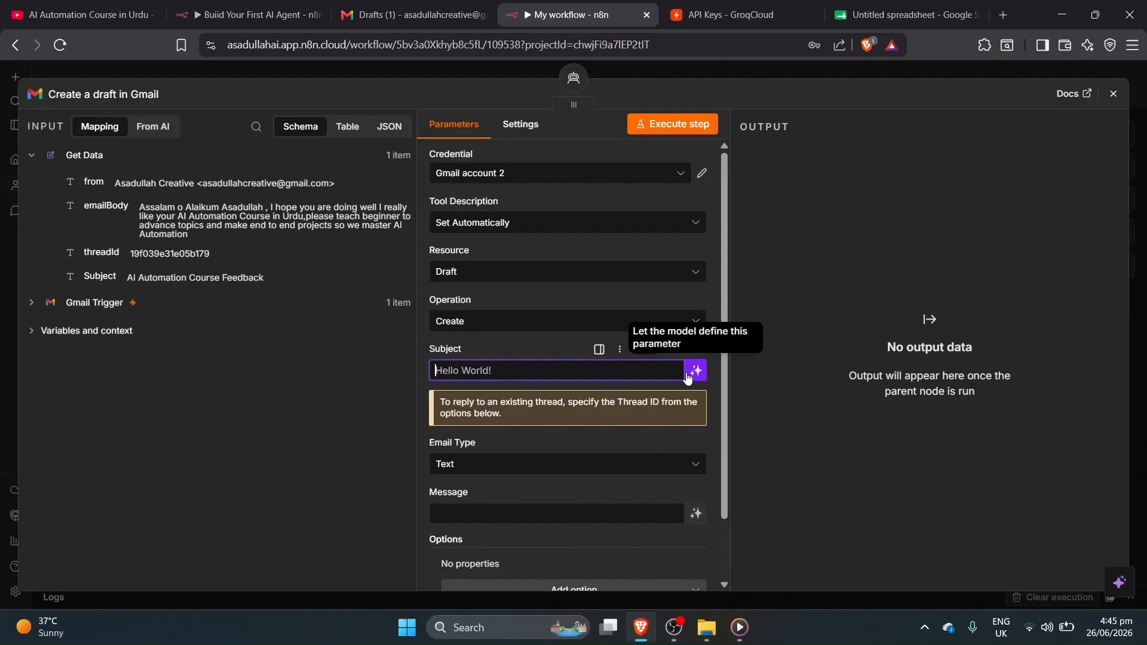
click(695, 371)
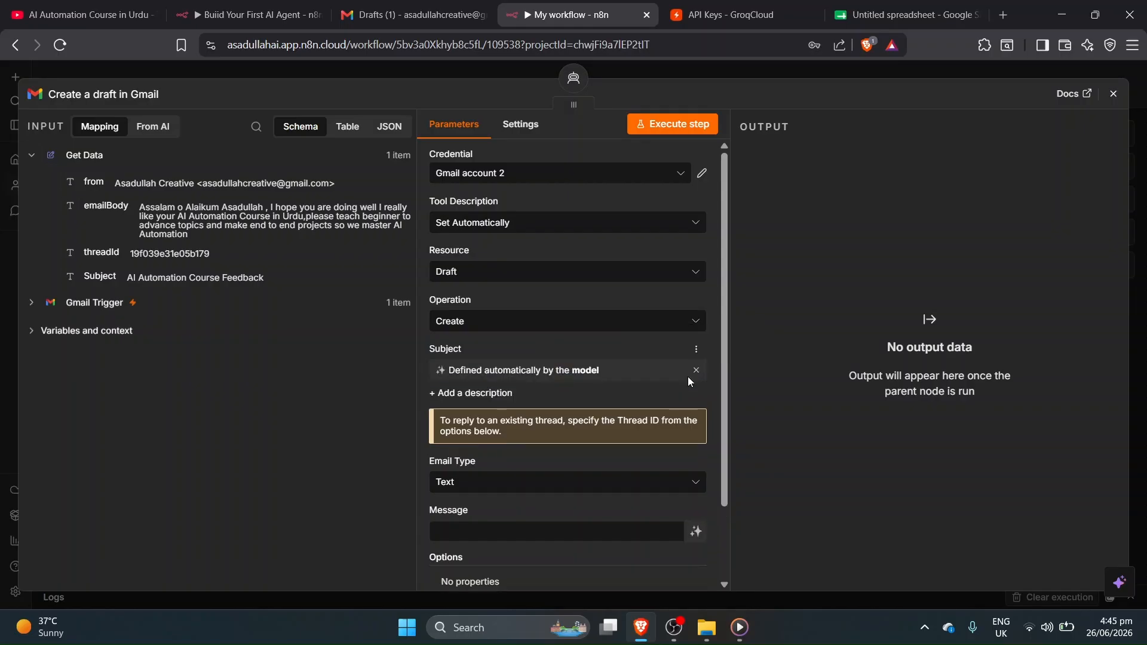
click(586, 376)
click(639, 371)
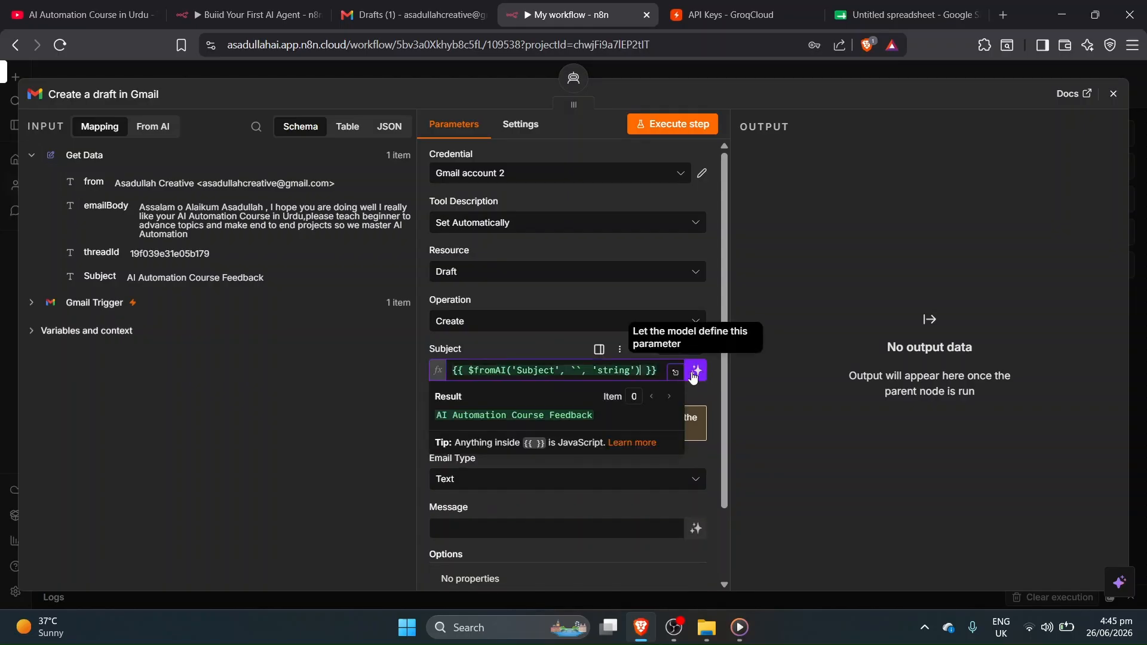
click(553, 349)
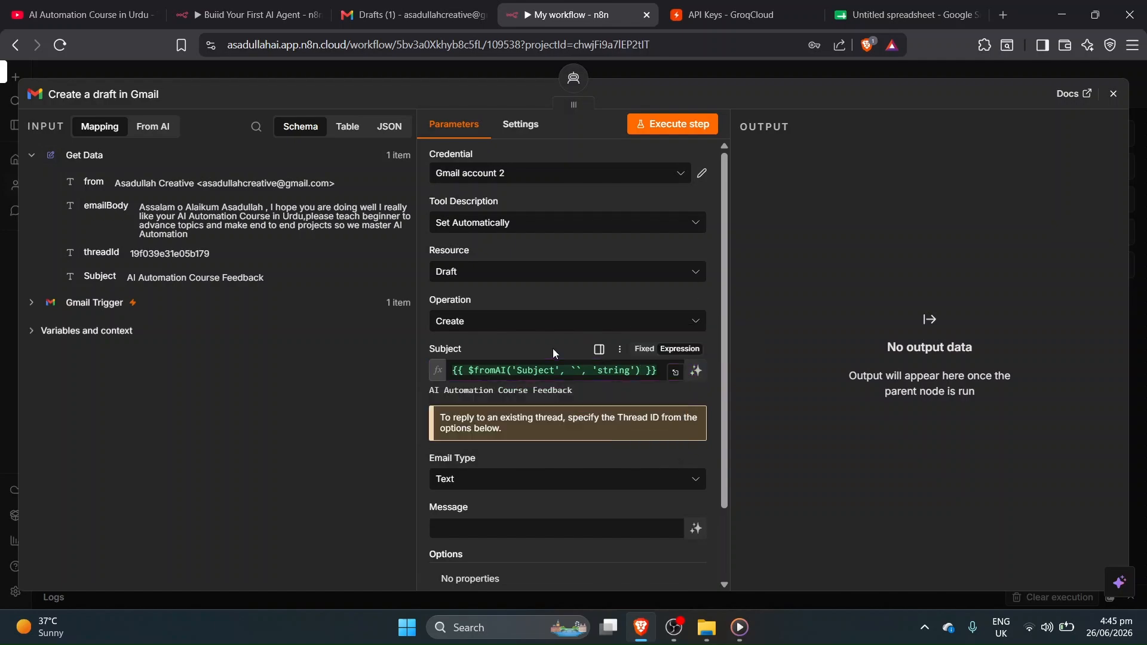
click(698, 379)
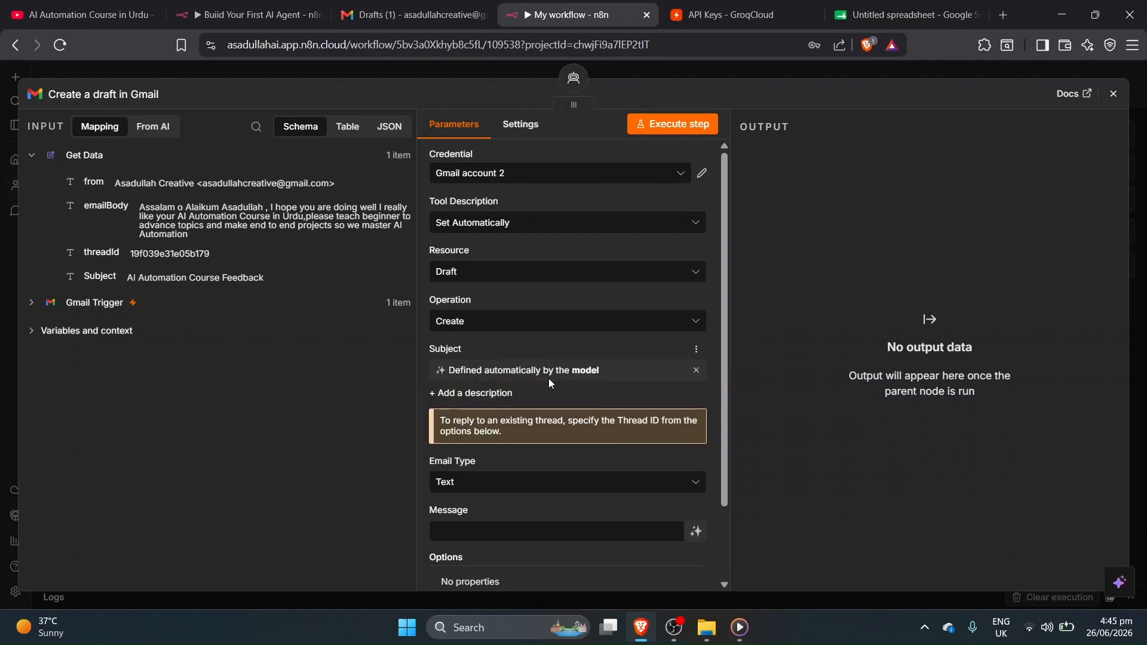
Set the draft's Email Type to HTML and let the model define its Message automatically.
scroll(547, 379, down, 2)
click(621, 396)
click(527, 431)
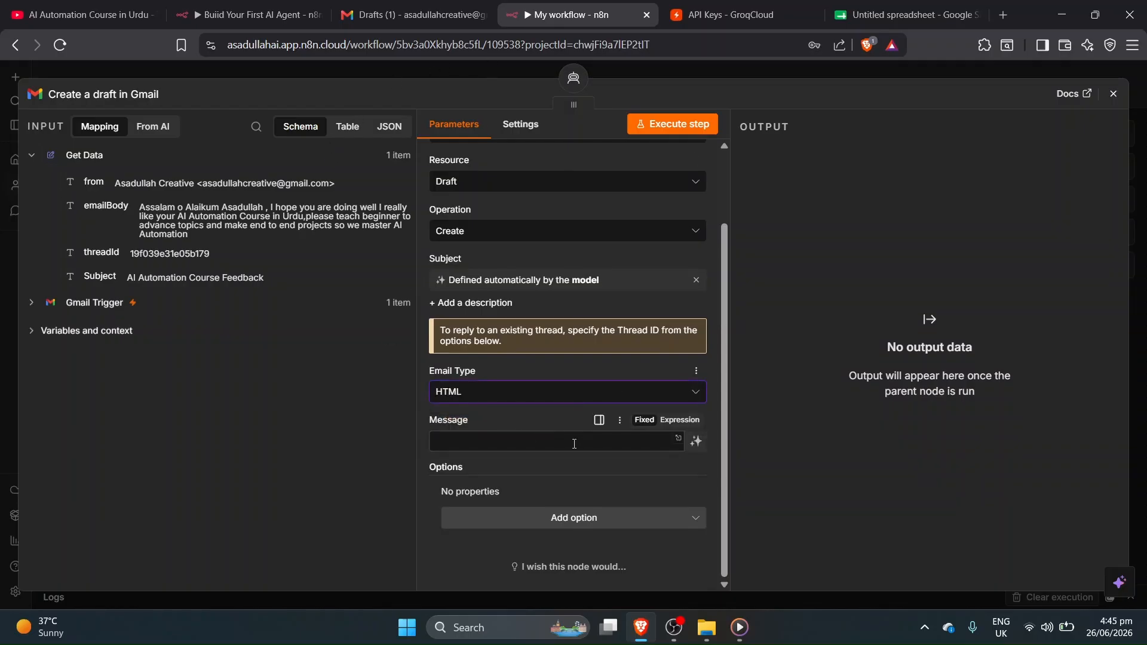
click(592, 443)
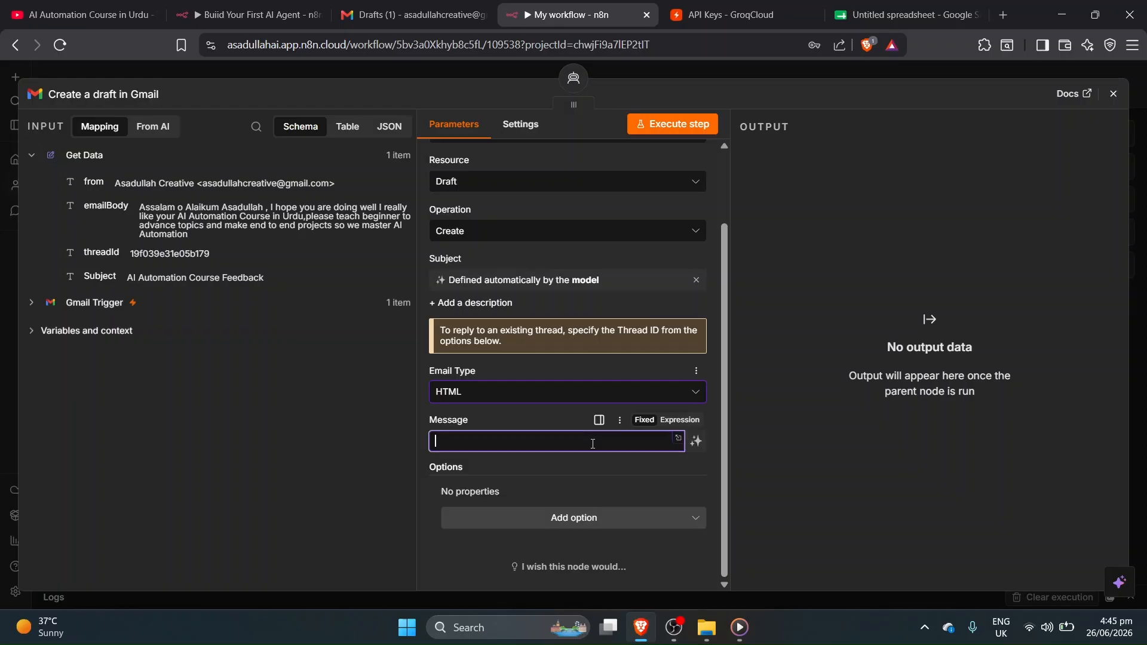
click(694, 440)
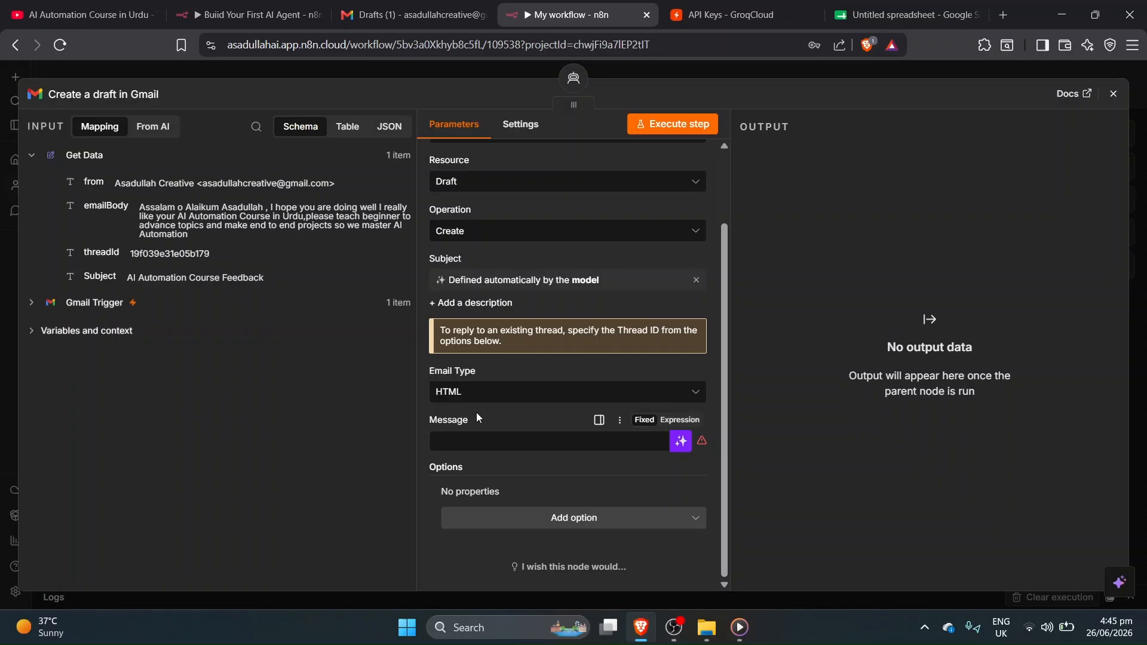
click(680, 441)
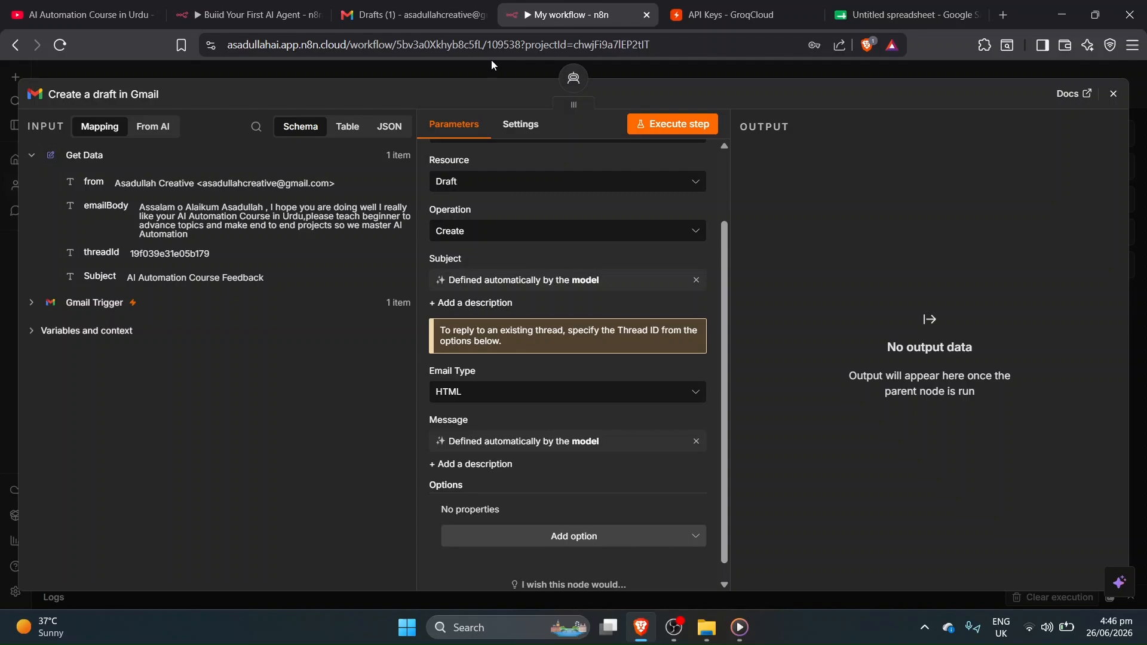
scroll(515, 184, up, 3)
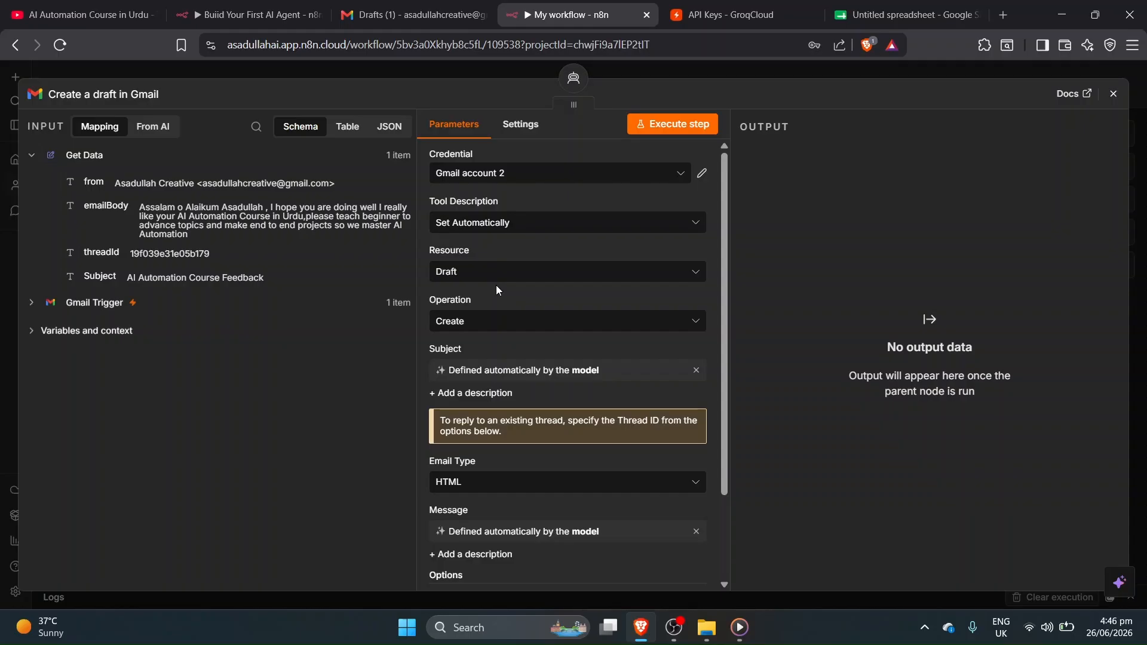
scroll(496, 285, down, 3)
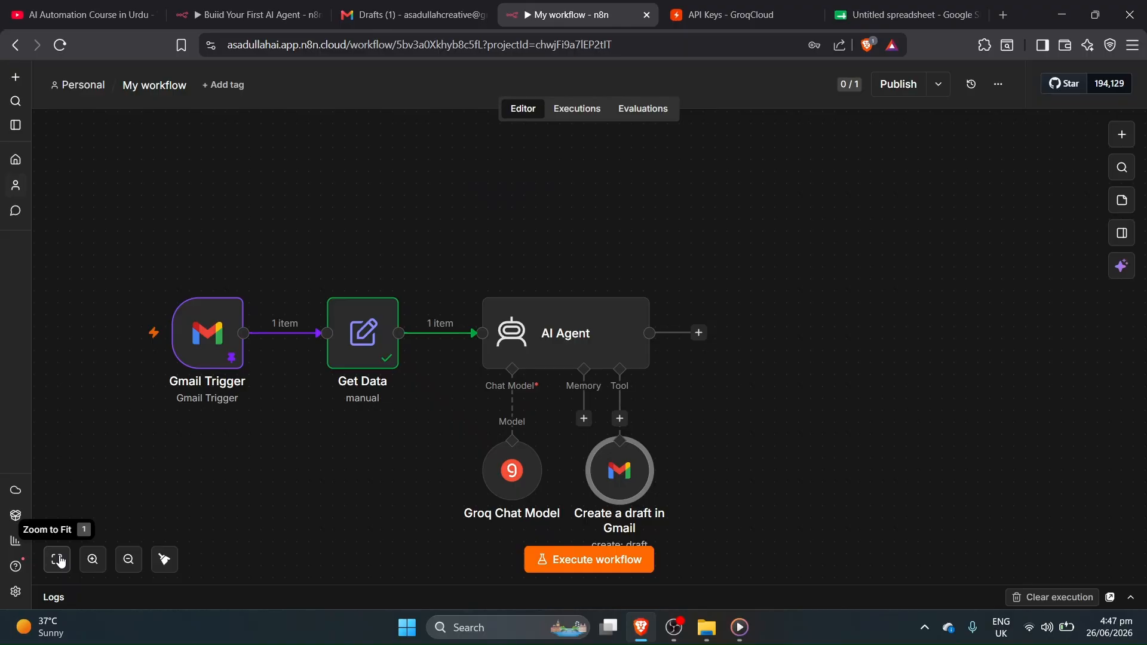
click(58, 559)
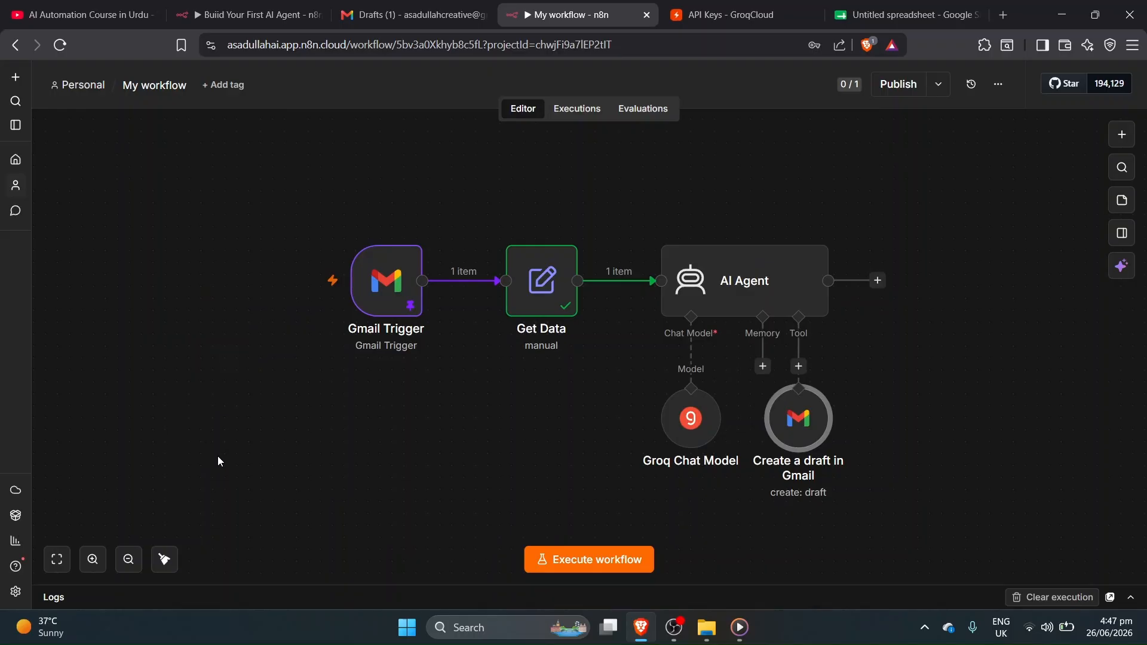
click(92, 560)
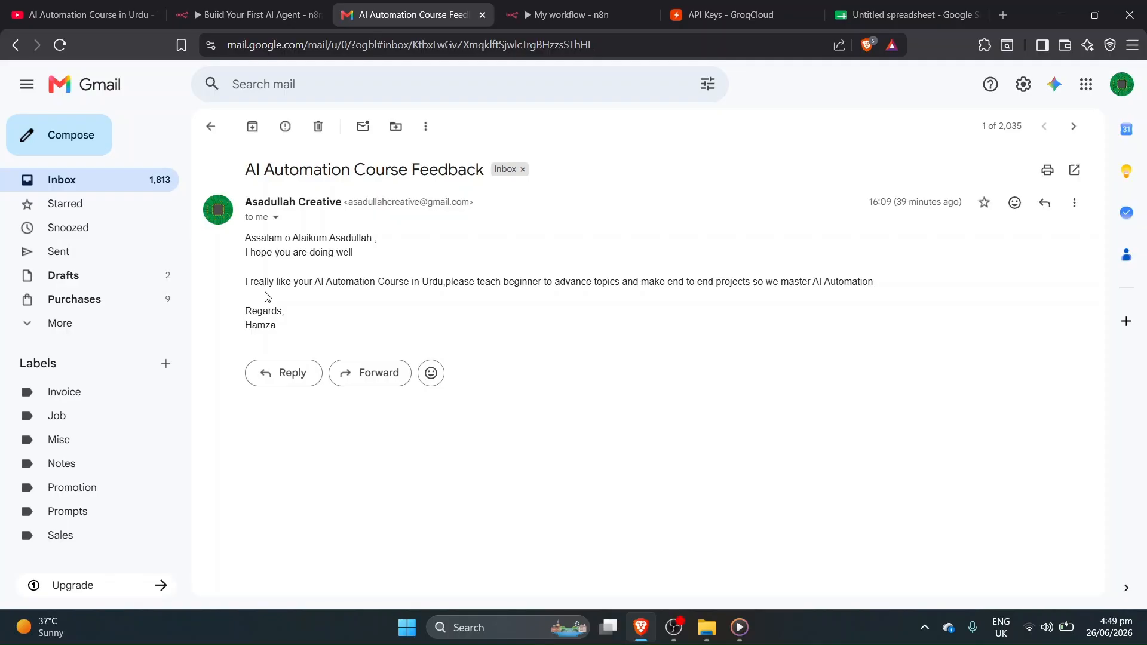
Return to the n8n workflow, add the To Email option to the Gmail draft tool, and execute the workflow.
key(ctrl+Tab)
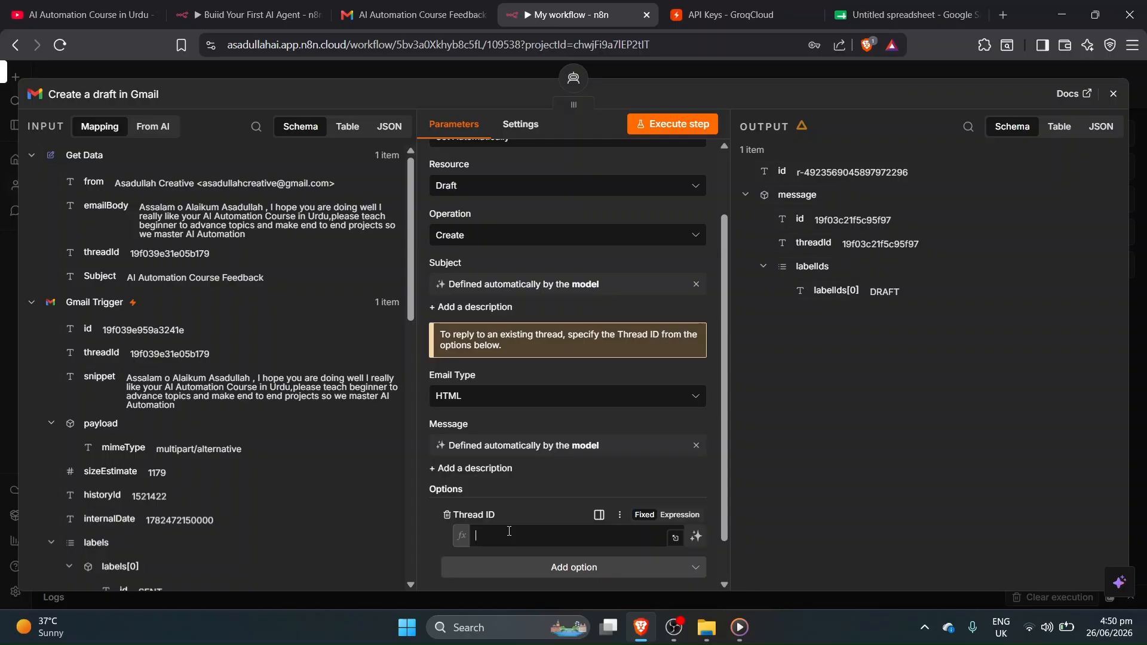
scroll(509, 531, down, 2)
click(517, 519)
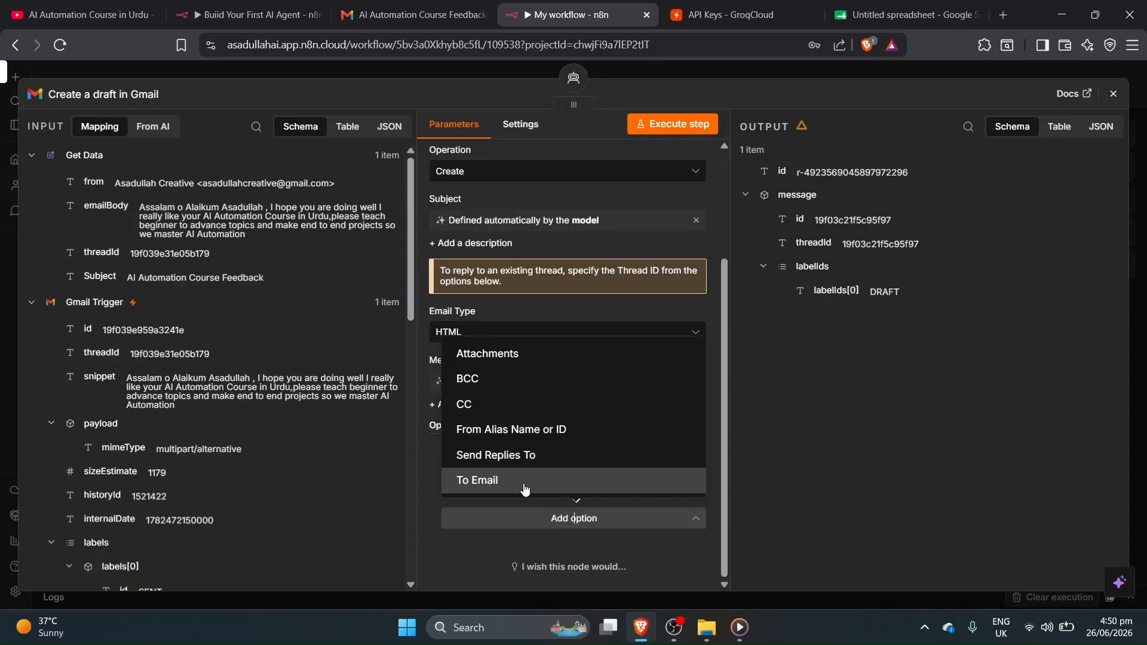
click(524, 481)
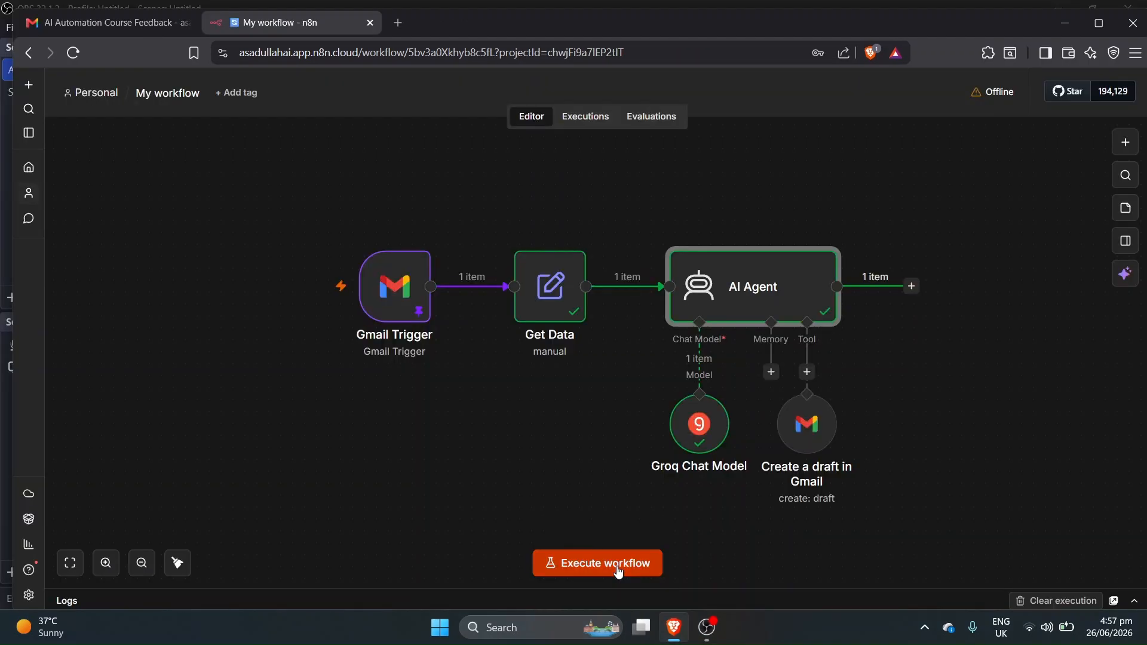
click(615, 564)
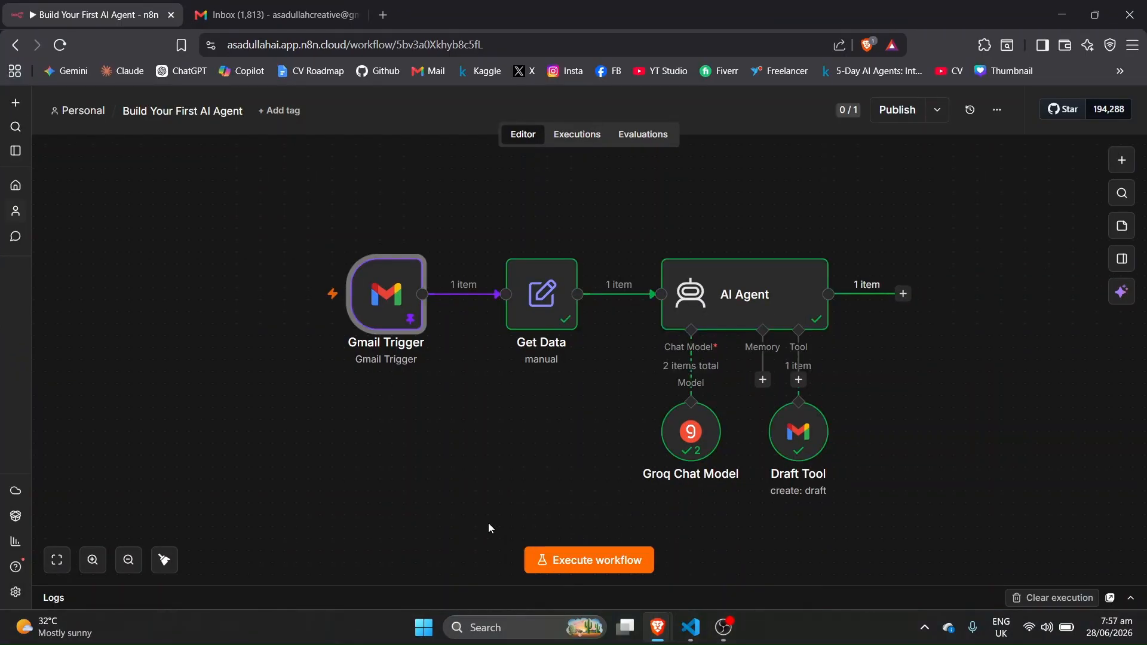
Review the AI Agent's parameters down to its System Message, and close the node.
click(755, 298)
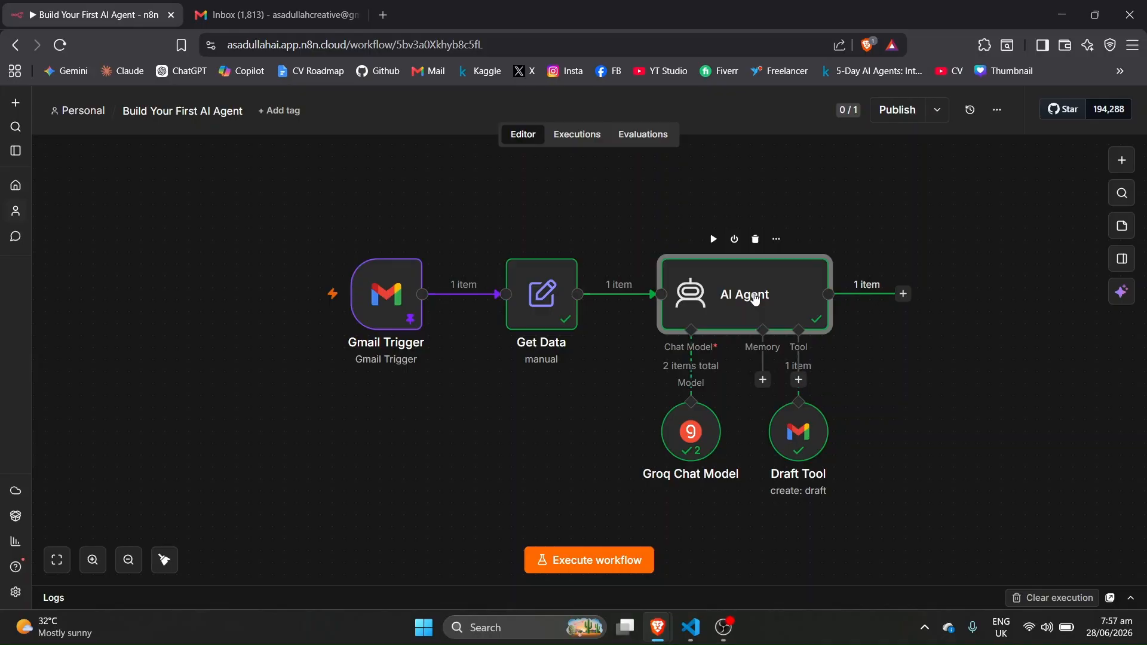
double_click(755, 298)
scroll(232, 365, down, 5)
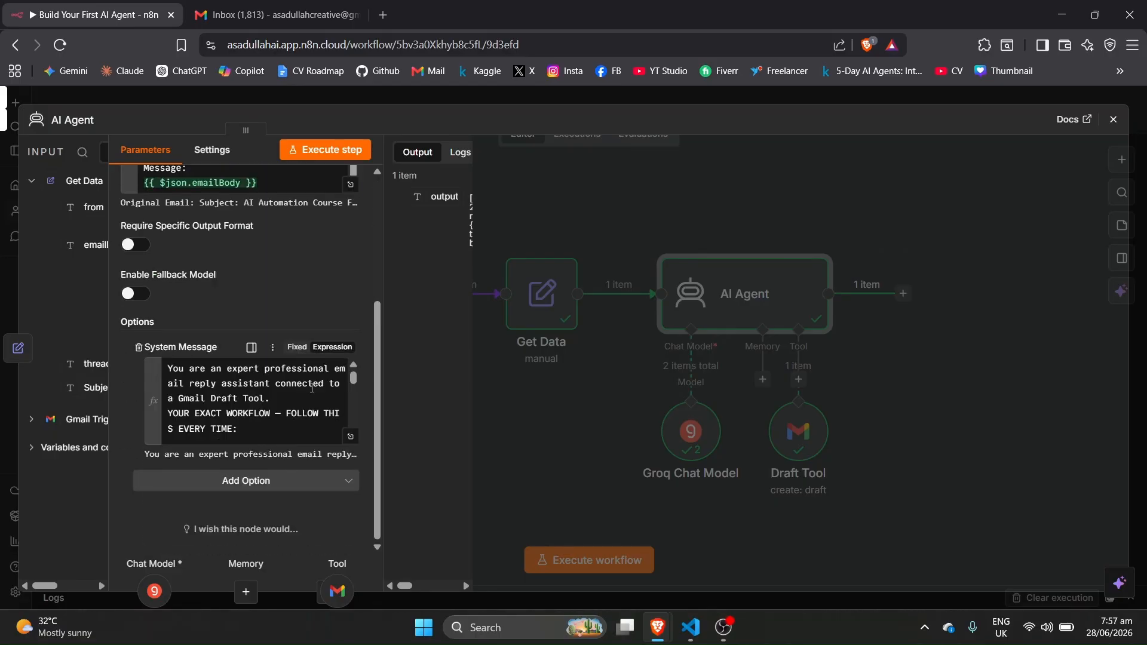
click(547, 98)
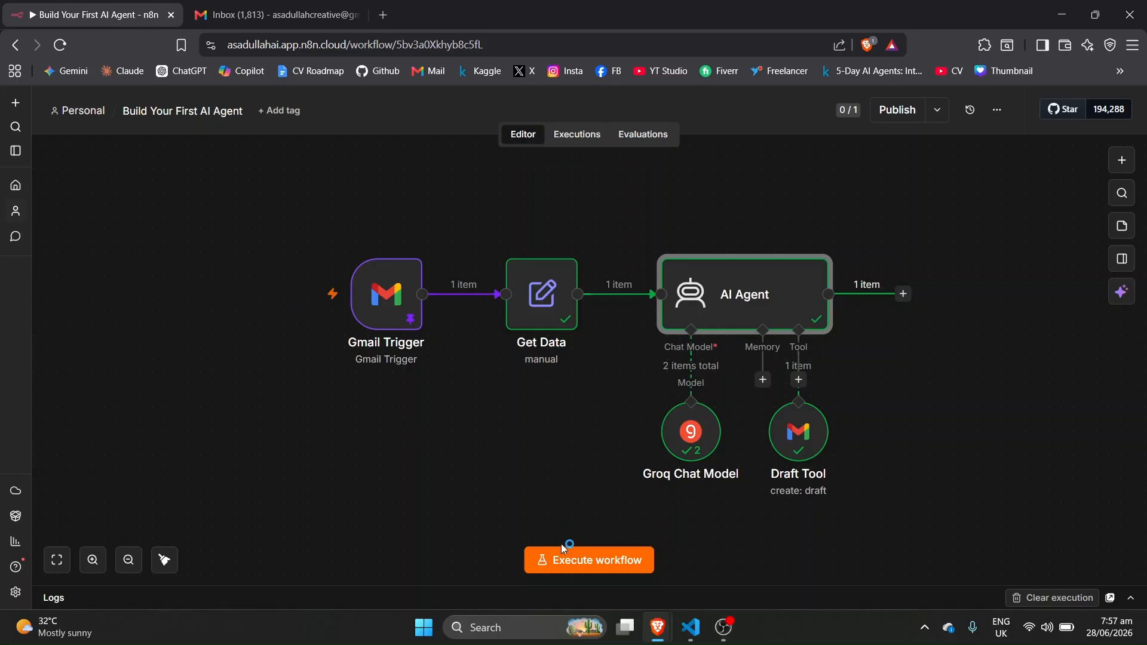
Execute the Build Your First AI Agent workflow and switch to the Gmail inbox.
click(585, 560)
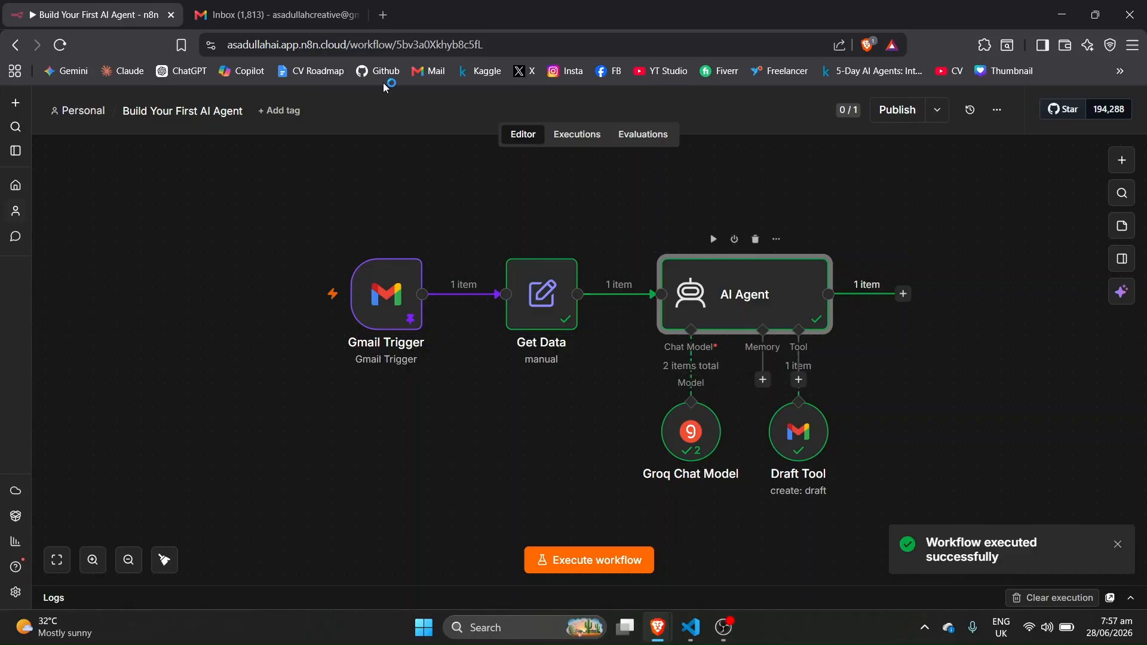
click(261, 12)
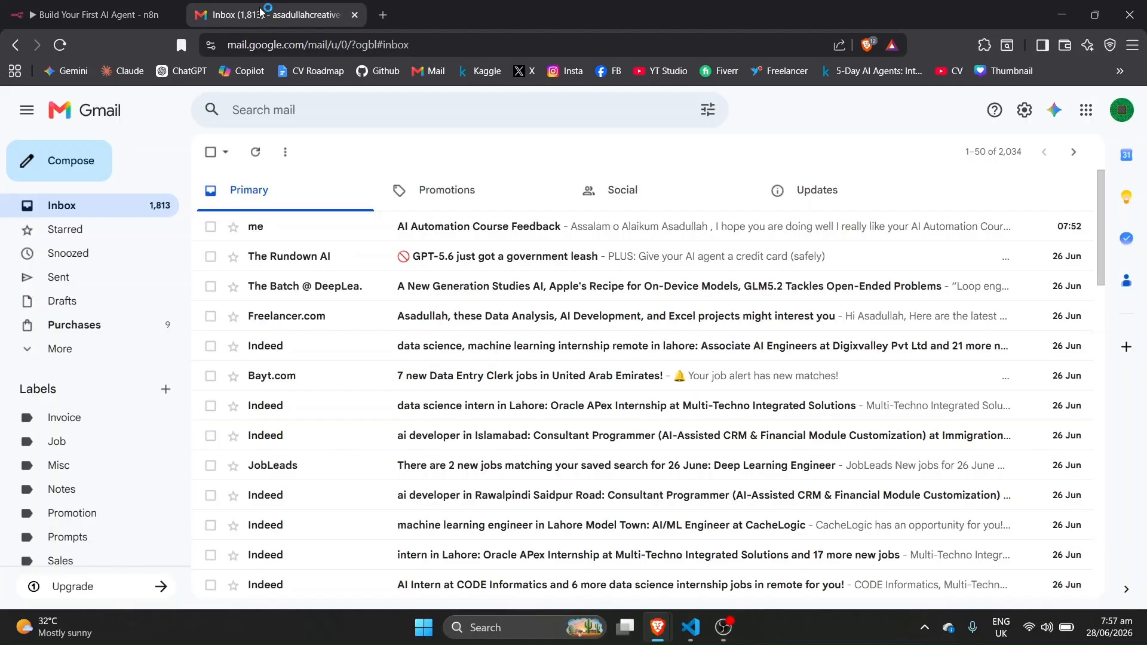
Read the AI Automation Course Feedback email in the inbox, and open its reply draft from Drafts.
click(521, 229)
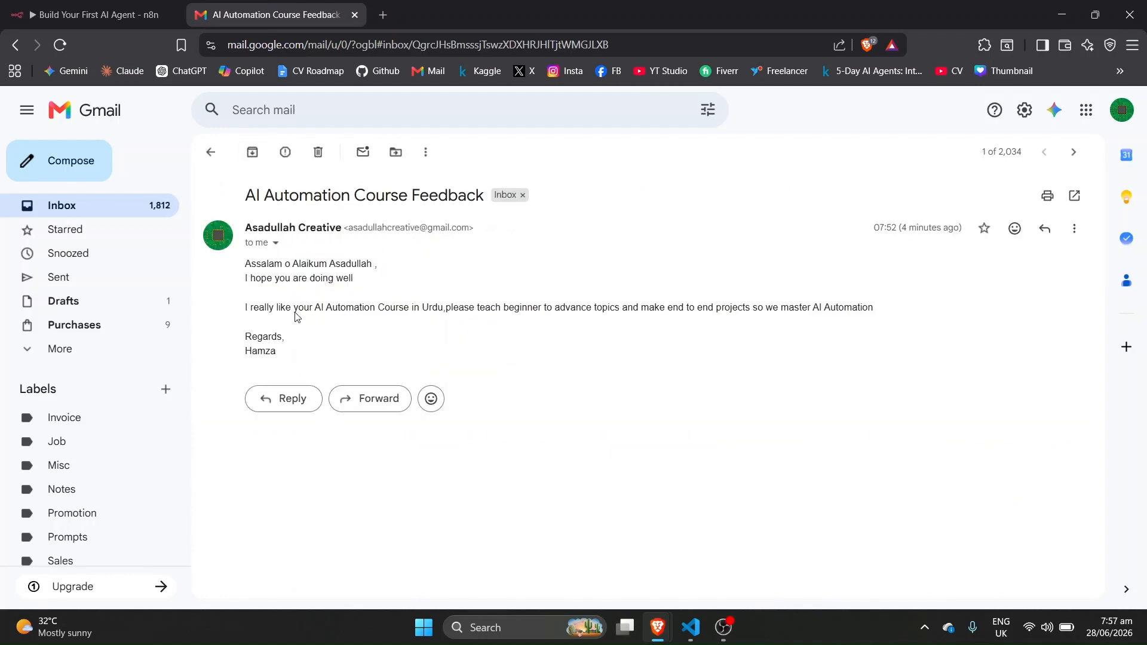
click(211, 152)
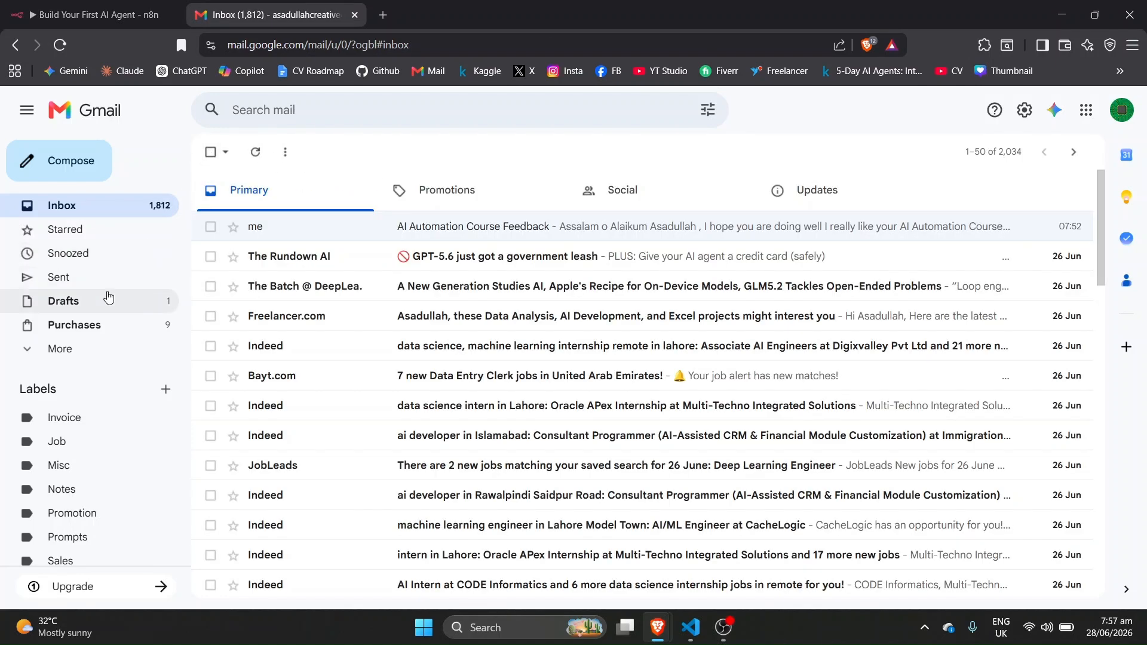
click(138, 304)
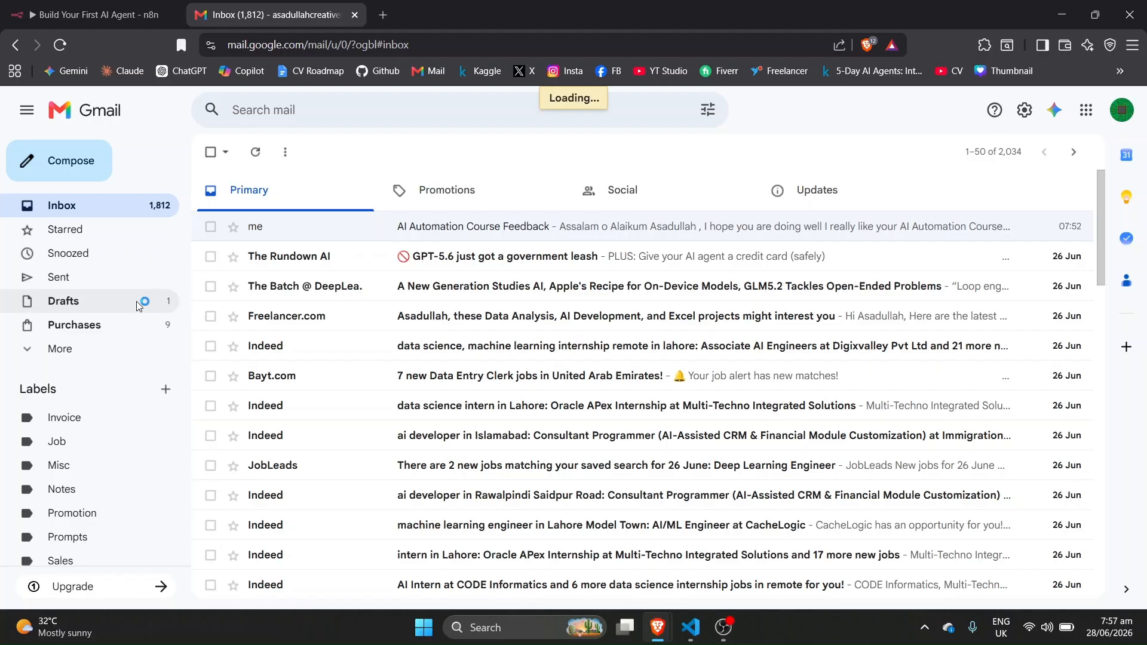
click(555, 218)
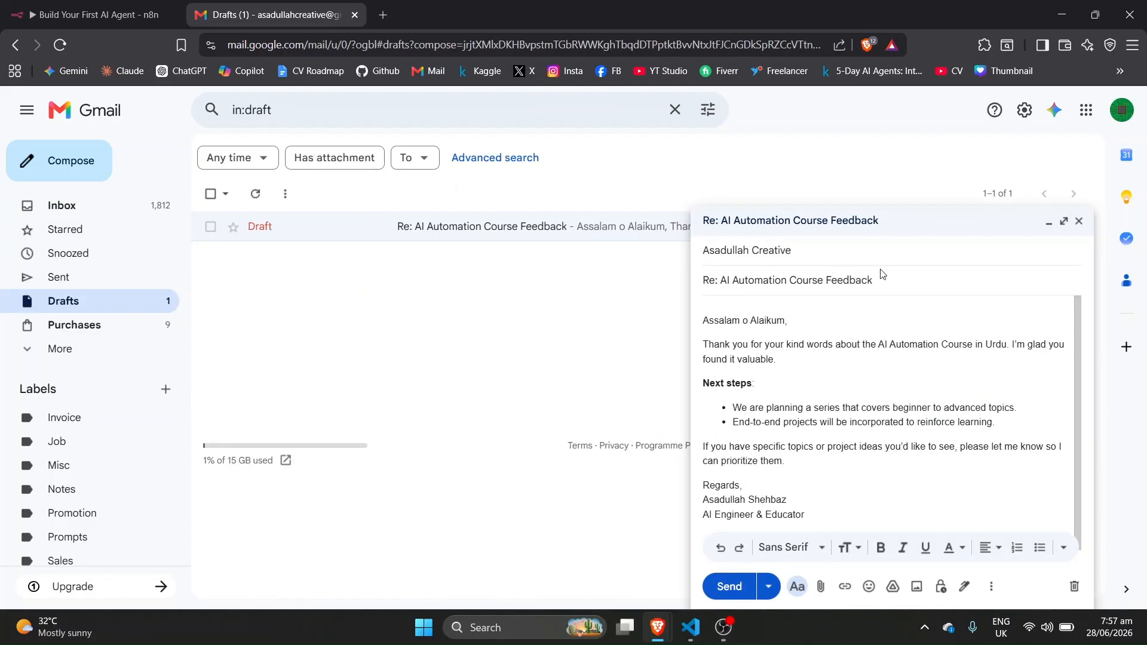
Review the reply draft's recipient and message down to the signature, and return to the n8n workflow with the draft closed.
click(754, 251)
click(811, 410)
scroll(812, 411, down, 1)
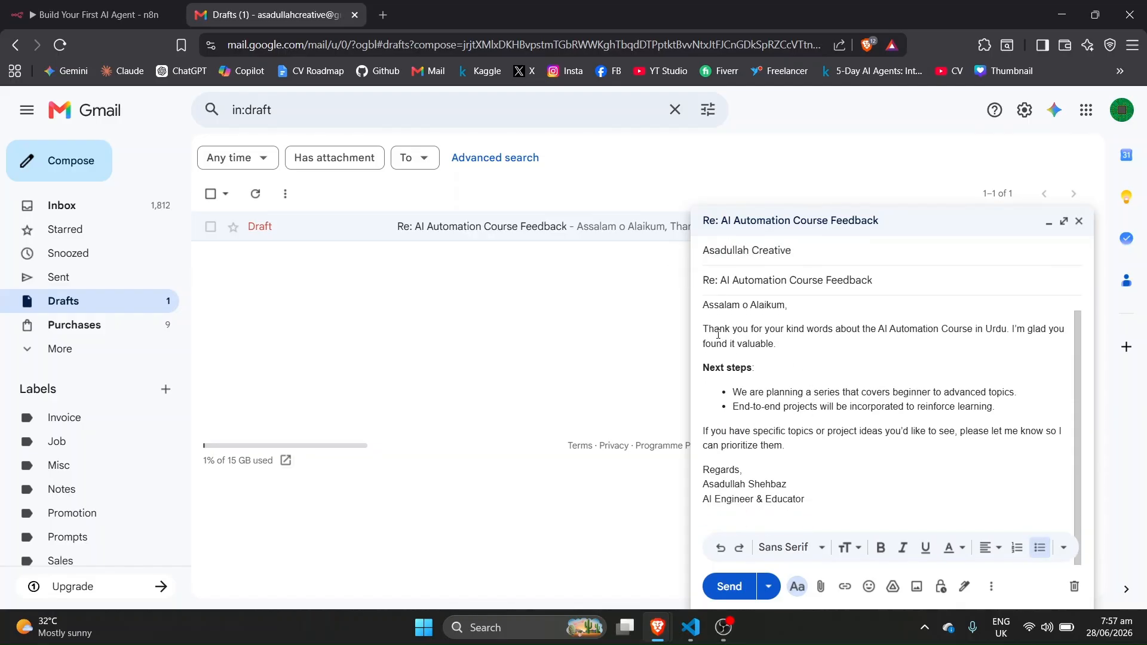
drag(701, 332, 781, 345)
click(786, 368)
drag(790, 471, 734, 408)
click(836, 460)
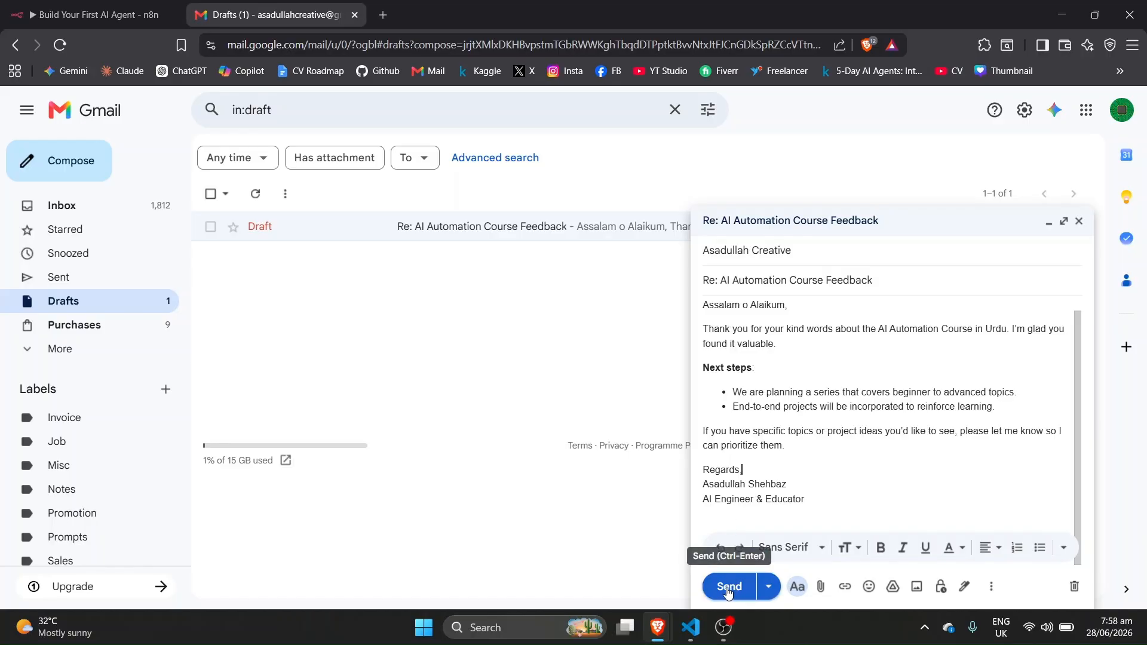
click(1079, 225)
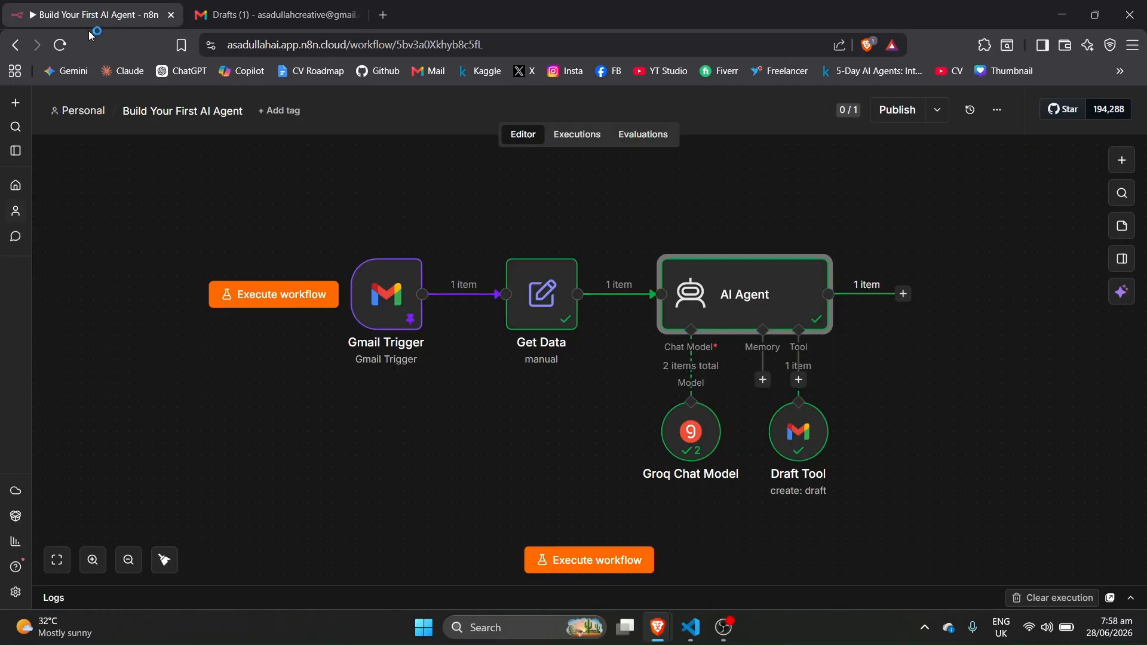
click(96, 15)
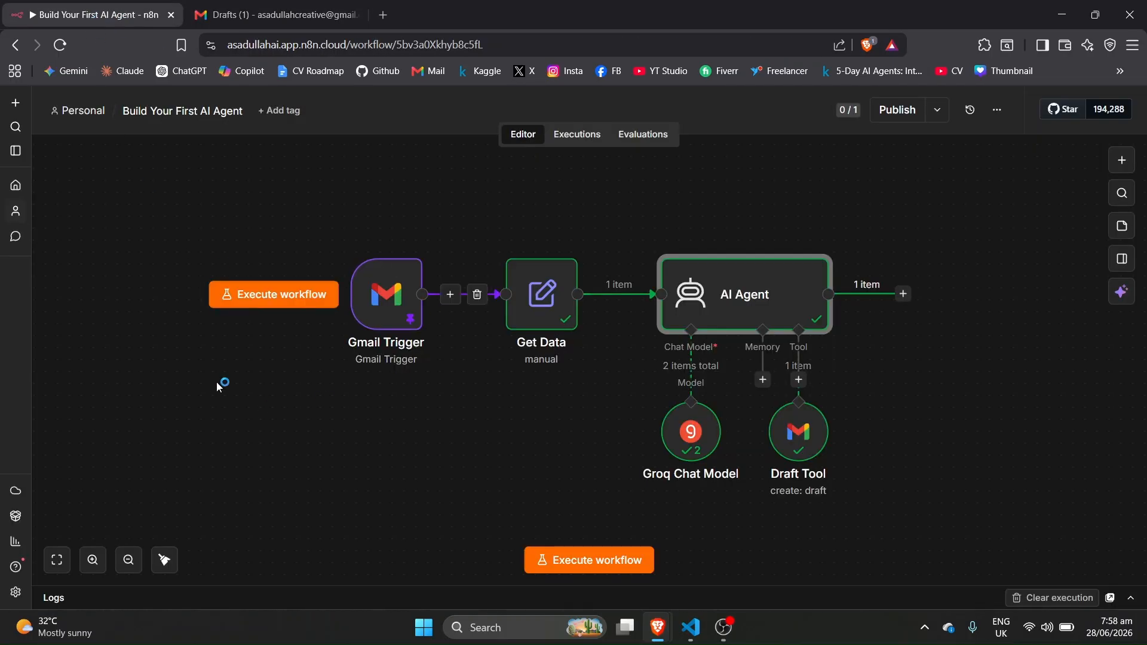